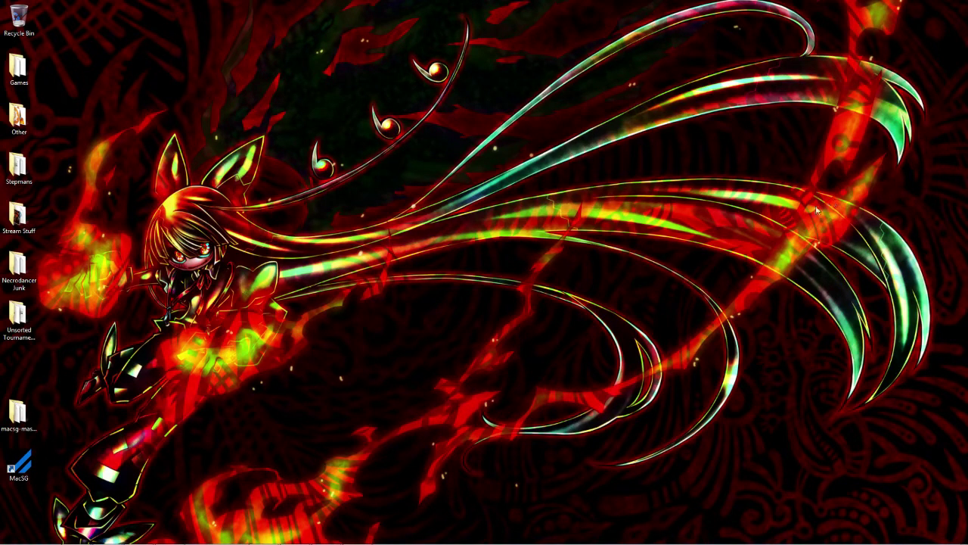
# Step: In the browser's CoNDOR Season Five signup form, fill in the email and Discord name answers
pyautogui.moveTo(28, 539)
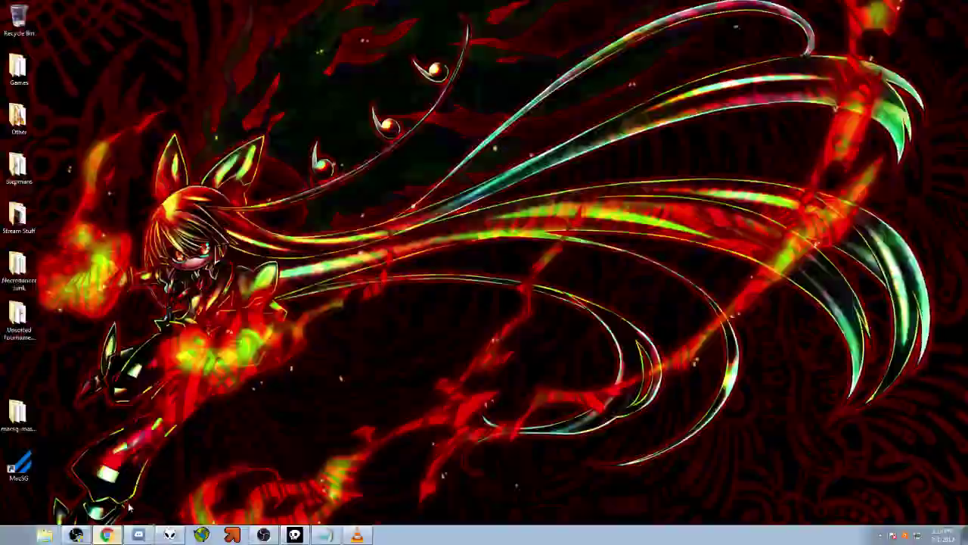
pyautogui.click(107, 535)
pyautogui.click(42, 6)
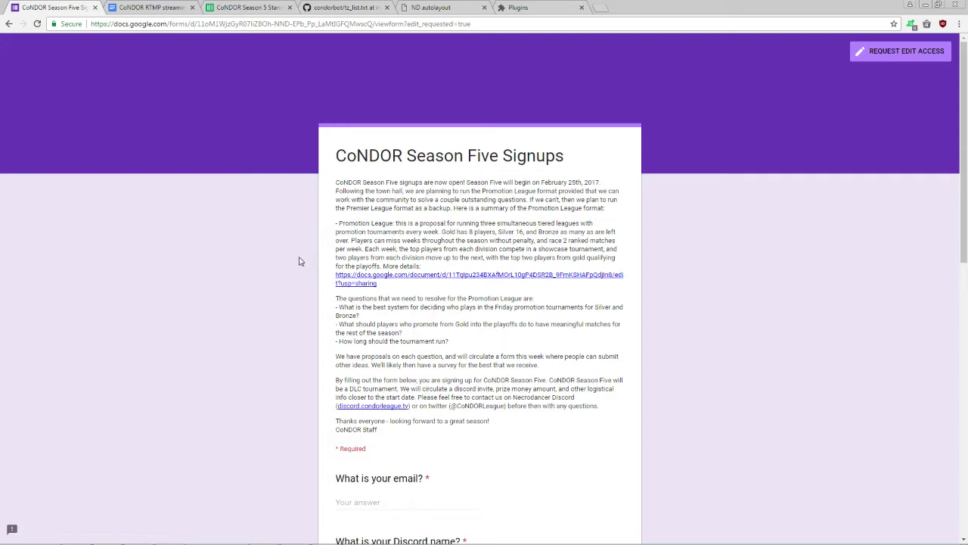
pyautogui.scroll(-5, 299, 259)
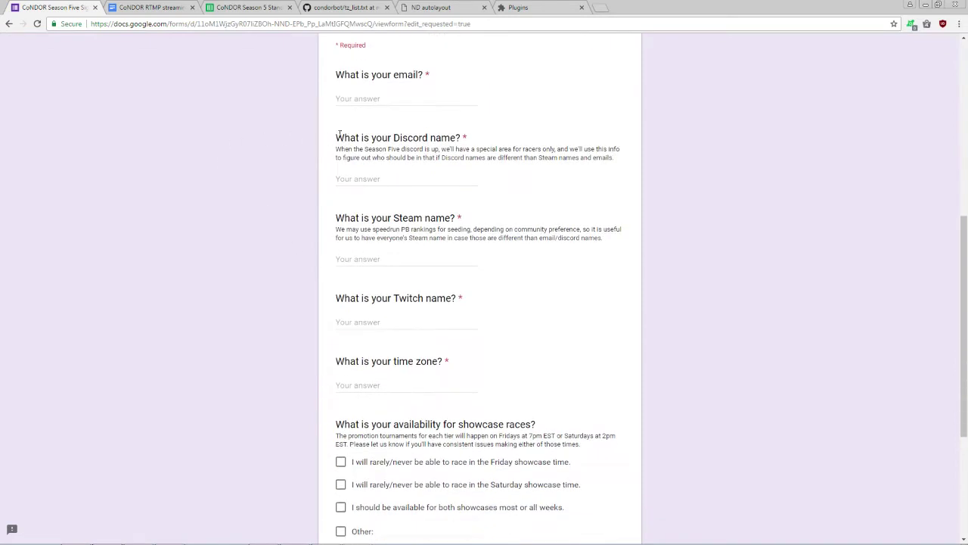
pyautogui.click(385, 96)
pyautogui.click(411, 176)
pyautogui.scroll(-1, 384, 193)
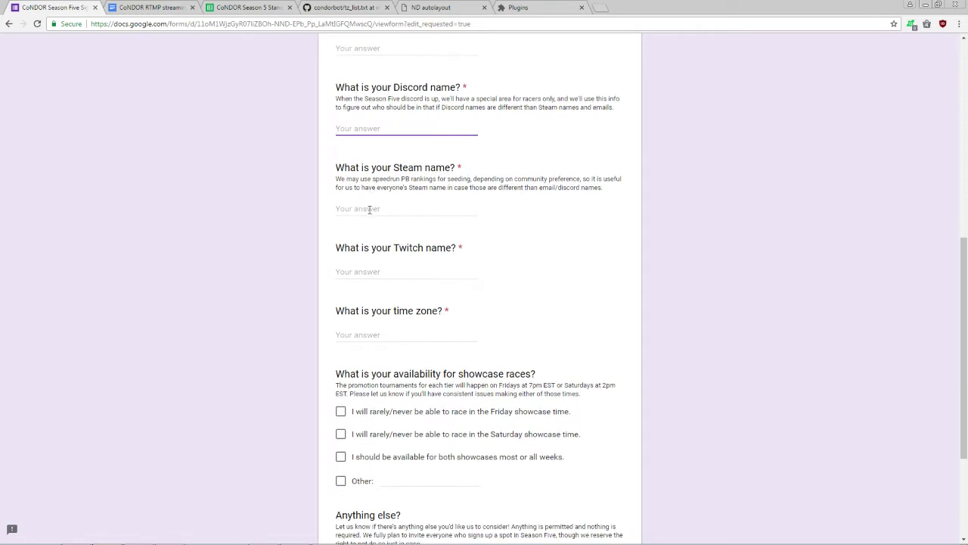
# Step: Fill in the Steam name, Twitch name, time zone and 'Anything else?' answers
pyautogui.click(369, 210)
pyautogui.click(421, 274)
pyautogui.scroll(-2, 661, 317)
pyautogui.click(443, 233)
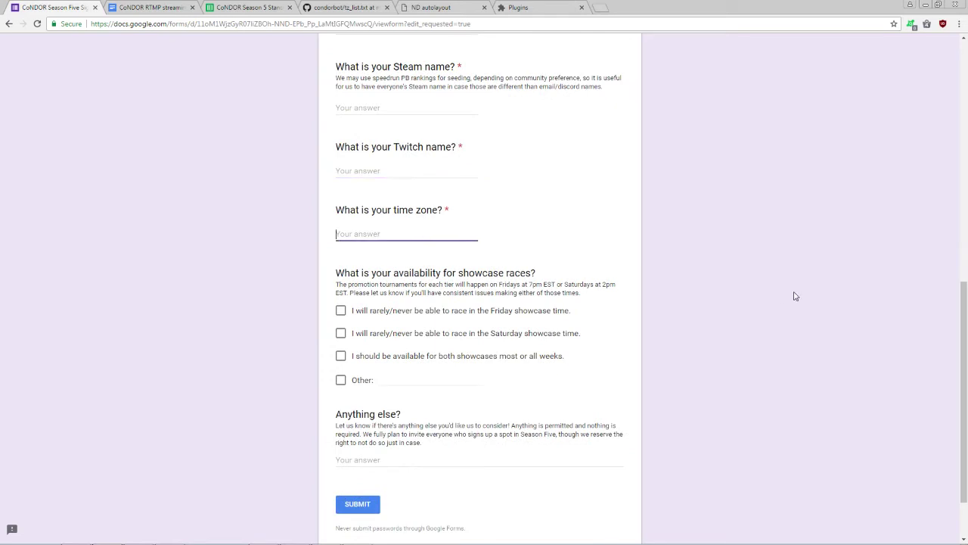
pyautogui.scroll(-1, 553, 276)
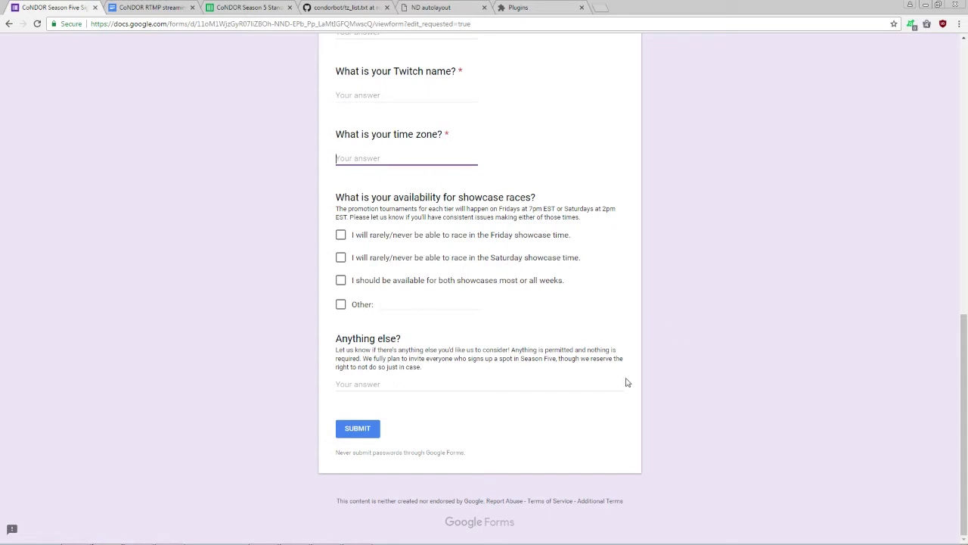
pyautogui.click(358, 383)
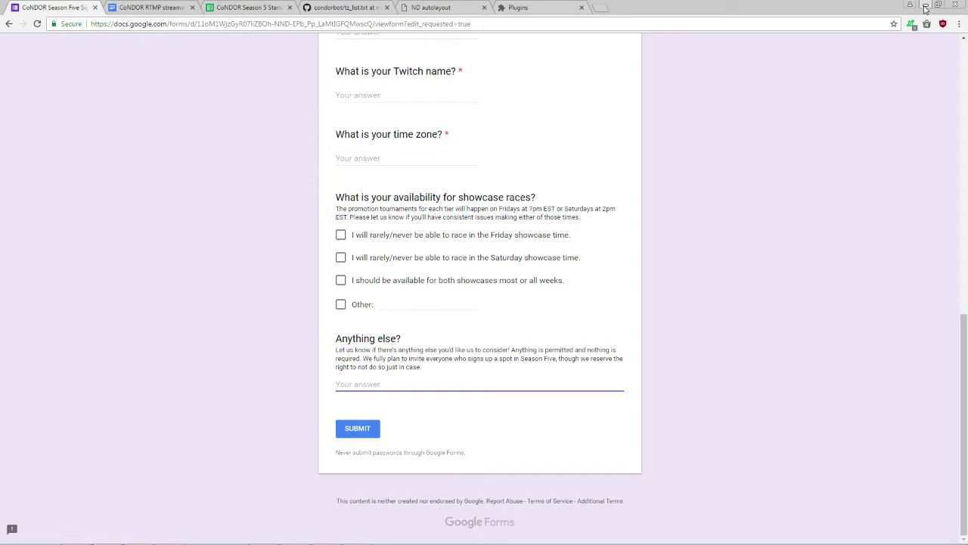
# Step: In Discord, go via #announcements to #rules_and_resources and select Mac's setup-link message
pyautogui.click(926, 8)
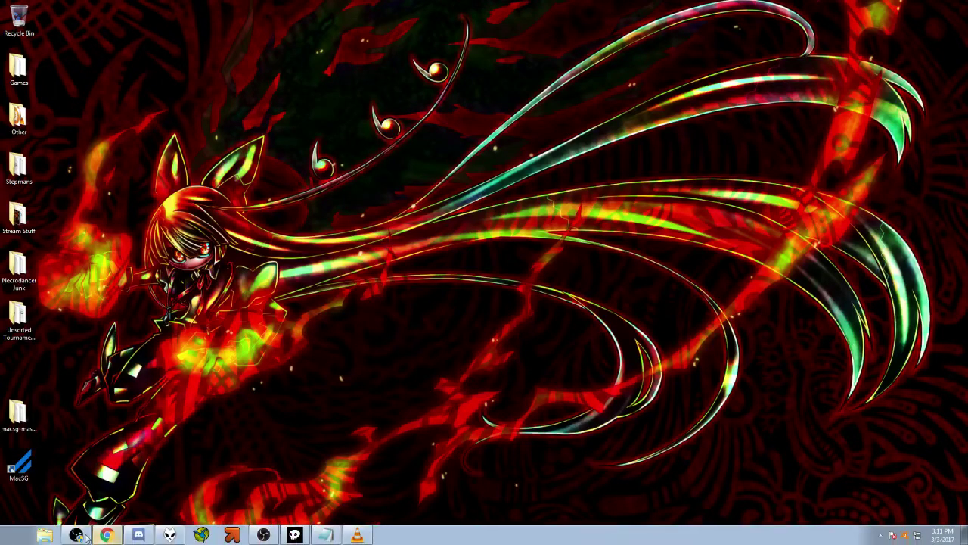
pyautogui.click(138, 535)
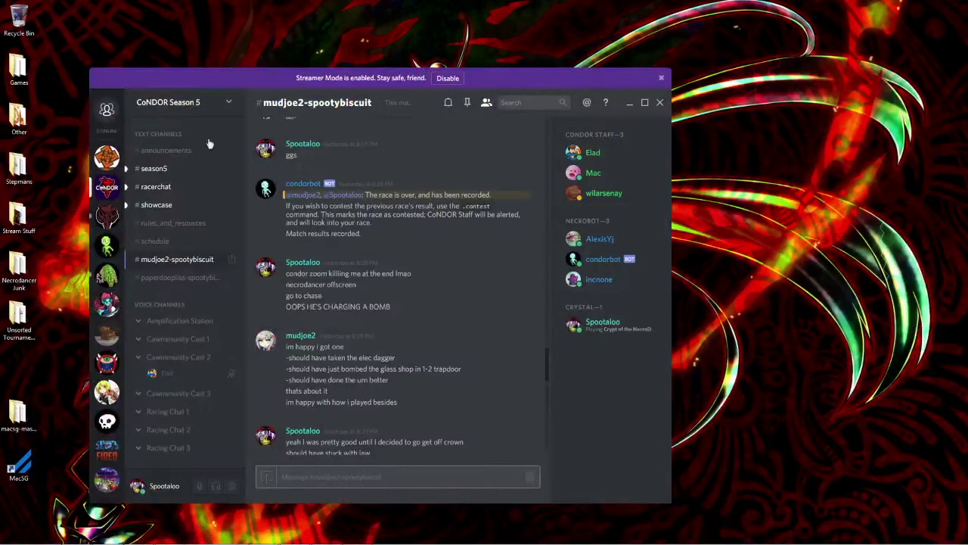
pyautogui.click(177, 152)
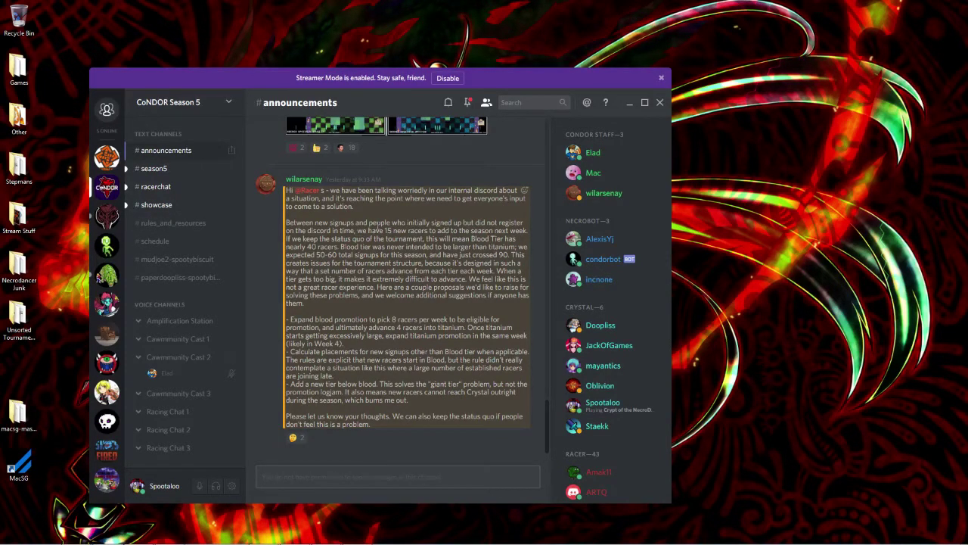
pyautogui.click(178, 229)
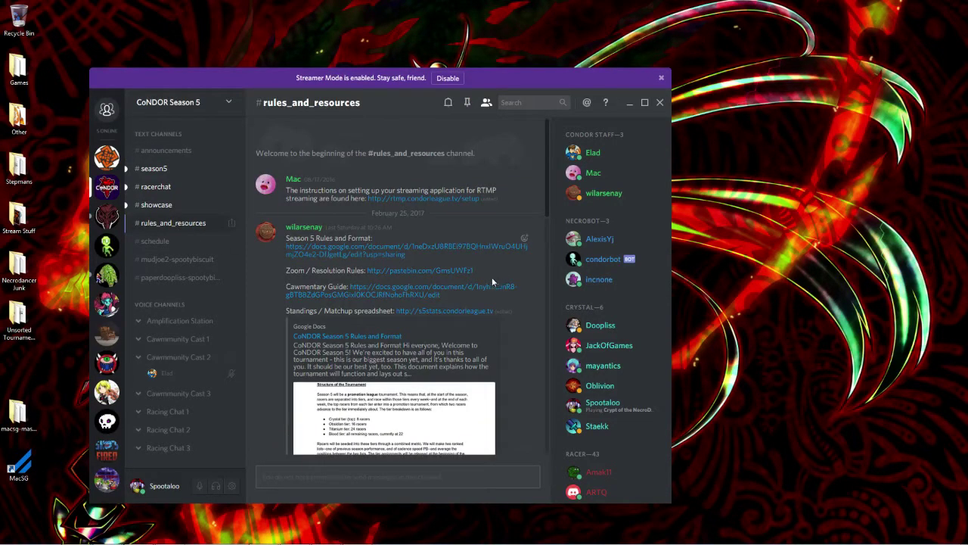
pyautogui.scroll(-6, 488, 278)
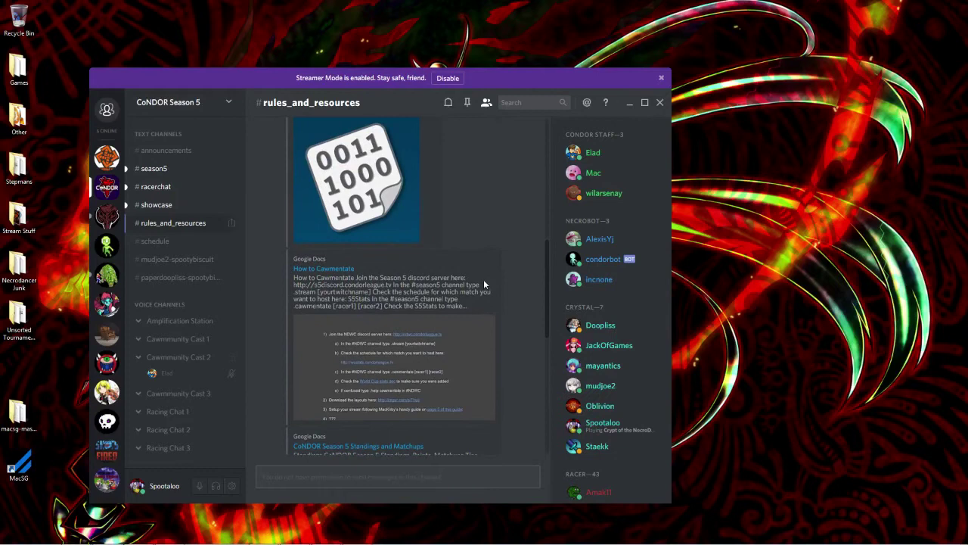
pyautogui.scroll(8, 483, 279)
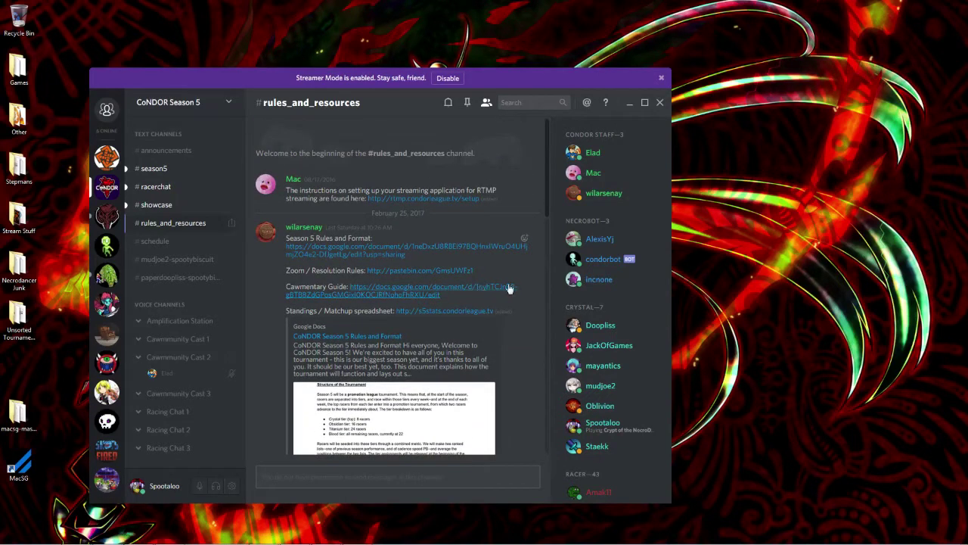
pyautogui.scroll(-5, 519, 302)
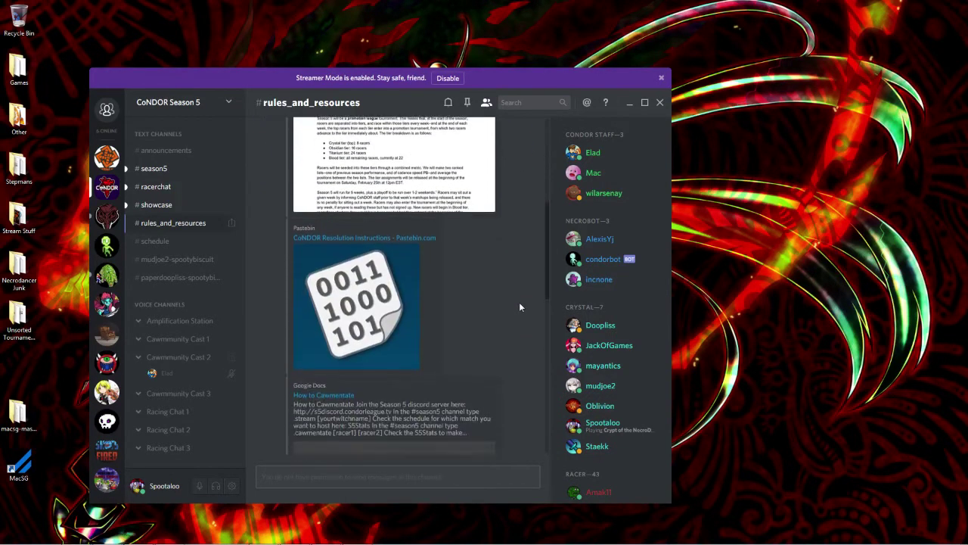
pyautogui.scroll(-4, 519, 305)
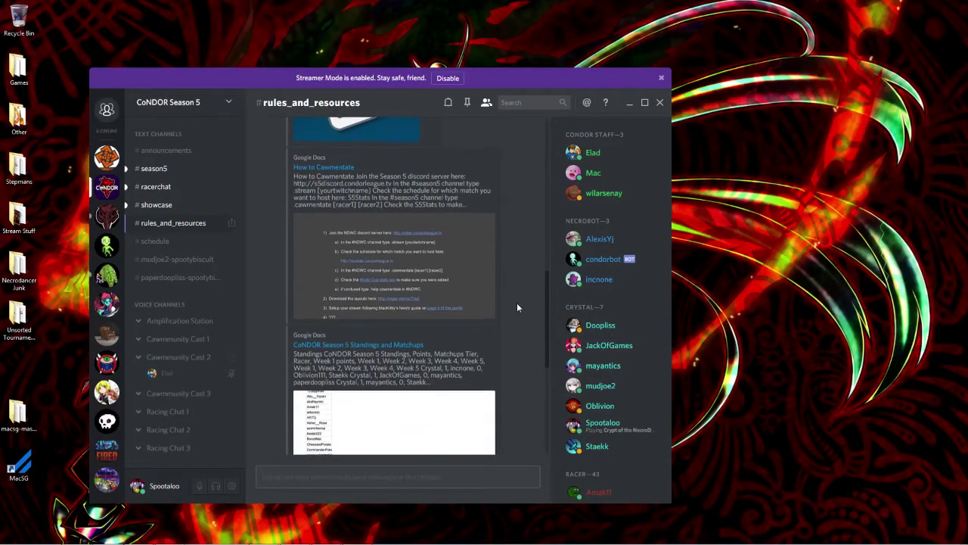
pyautogui.scroll(-2, 517, 306)
pyautogui.scroll(10, 516, 306)
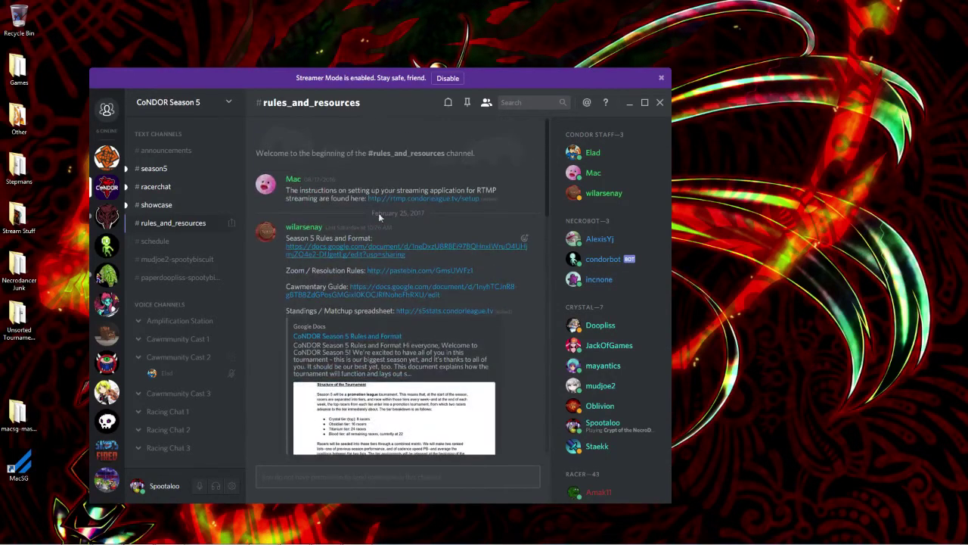
pyautogui.moveTo(280, 194); pyautogui.dragTo(501, 202)
# Step: Read through the CoNDOR RTMP streaming guide's OBS Studio and XSplit sections in Google Docs
pyautogui.click(501, 199)
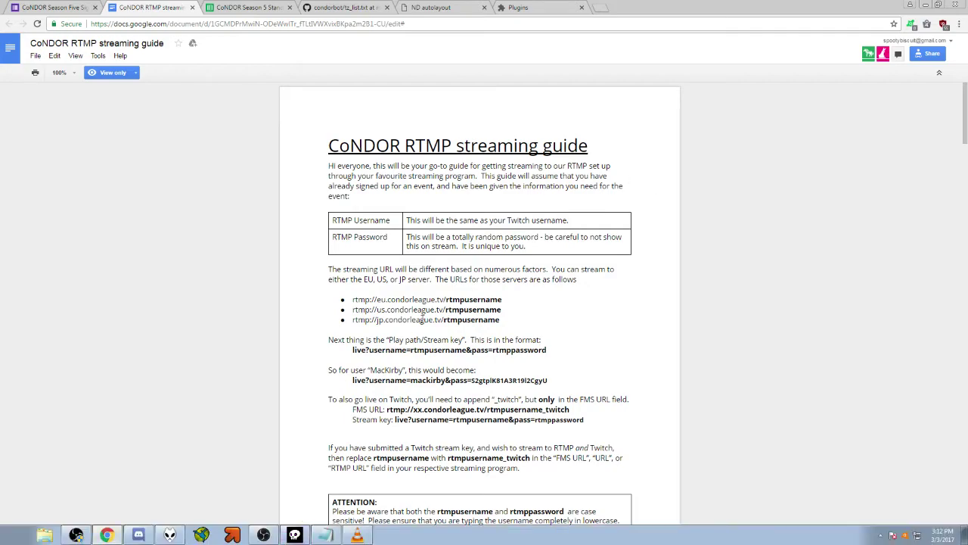
pyautogui.scroll(-5, 418, 319)
pyautogui.scroll(5, 419, 319)
pyautogui.scroll(-20, 419, 319)
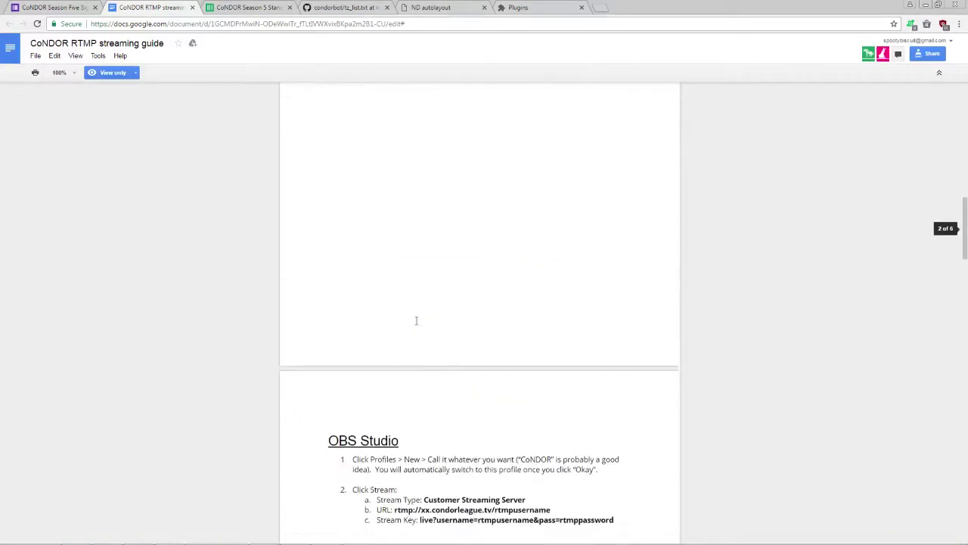
pyautogui.scroll(6, 415, 320)
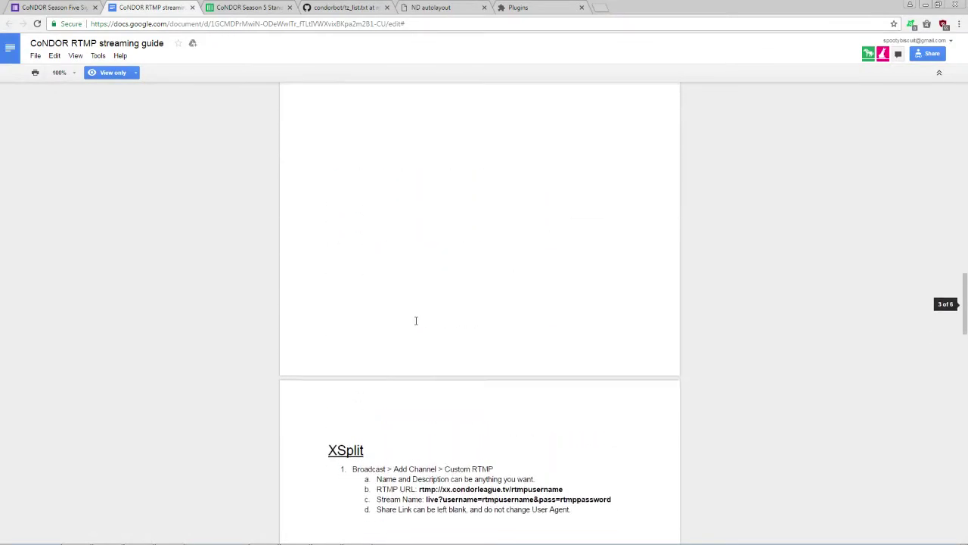
pyautogui.scroll(-5, 415, 321)
pyautogui.scroll(7, 416, 320)
pyautogui.scroll(20, 415, 321)
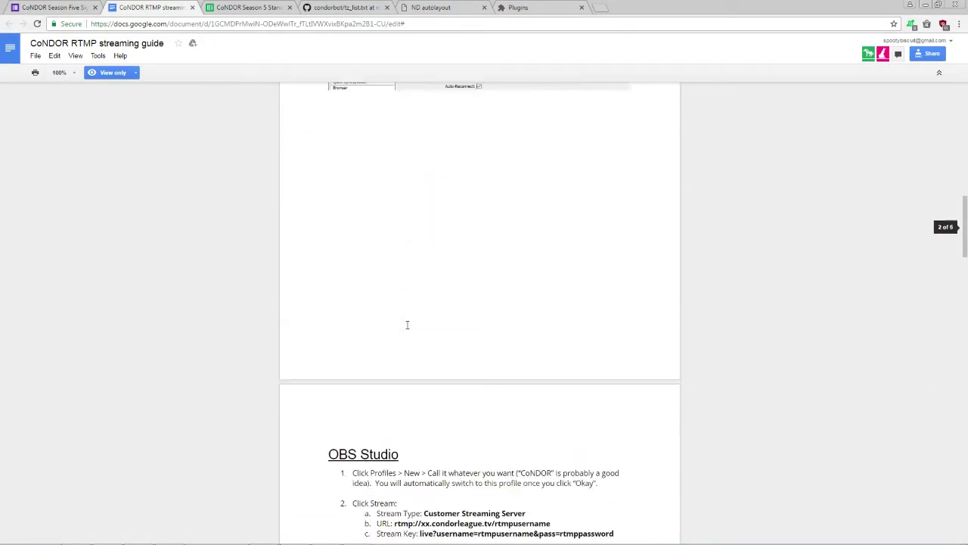
pyautogui.scroll(5, 407, 324)
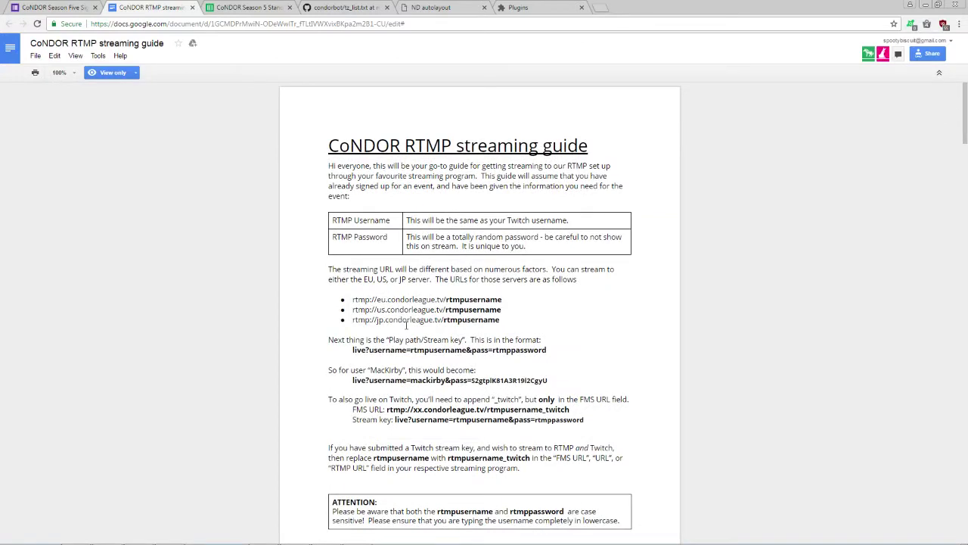
pyautogui.moveTo(234, 540)
# Step: In OBS Studio's File > Settings > Stream, set Stream Type to Custom Streaming Server
pyautogui.click(267, 535)
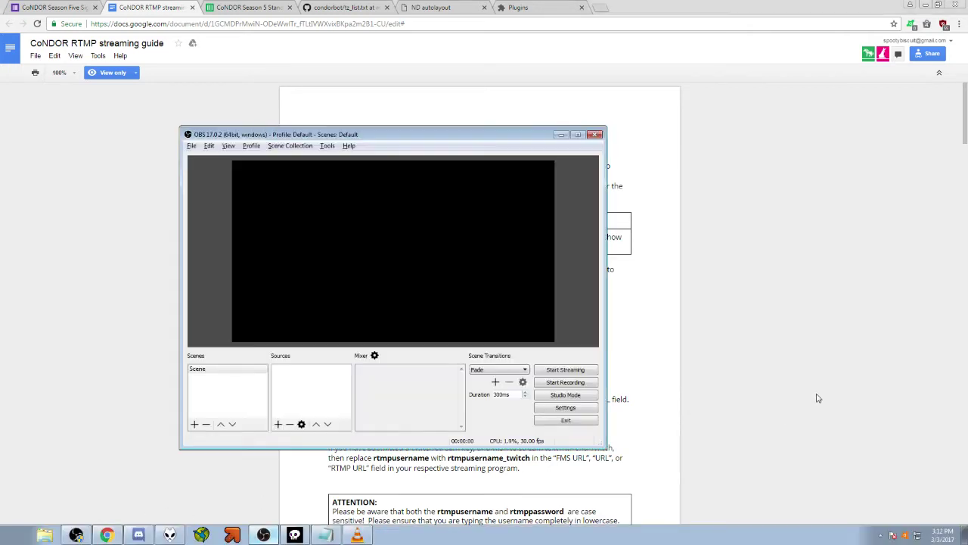
pyautogui.click(191, 145)
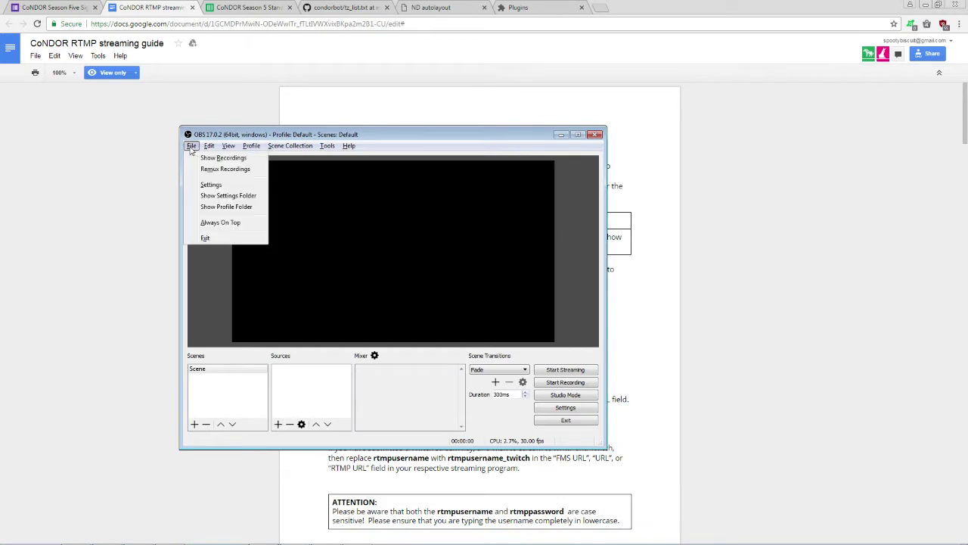
pyautogui.click(207, 185)
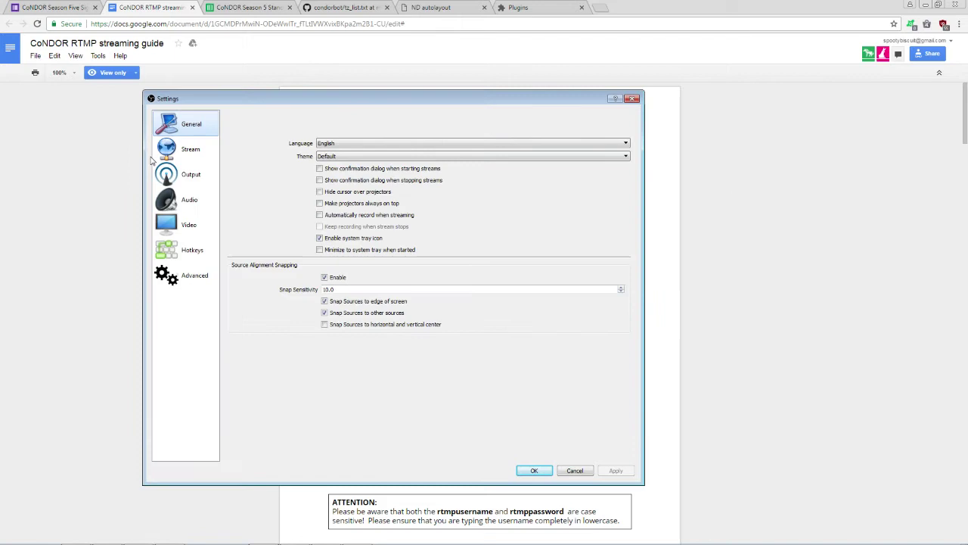
pyautogui.click(171, 153)
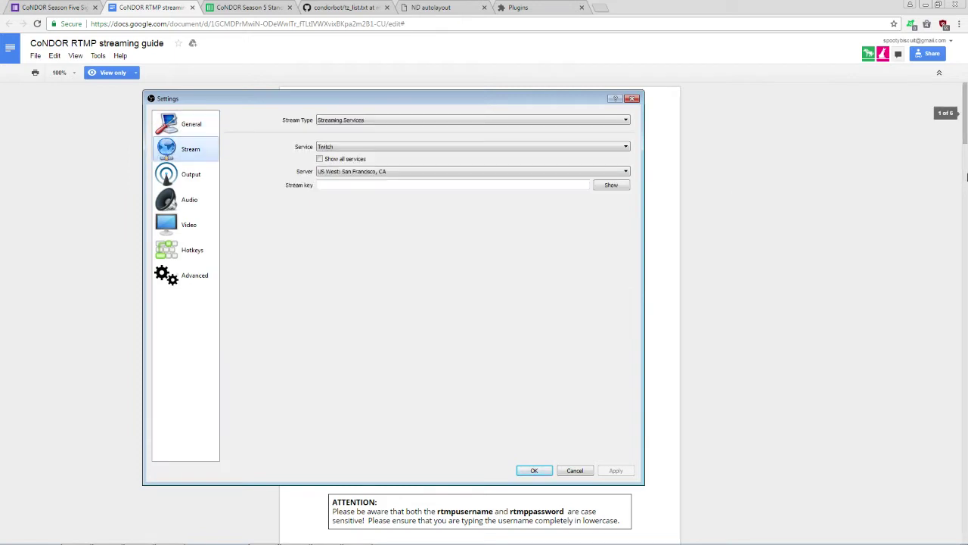
pyautogui.click(400, 121)
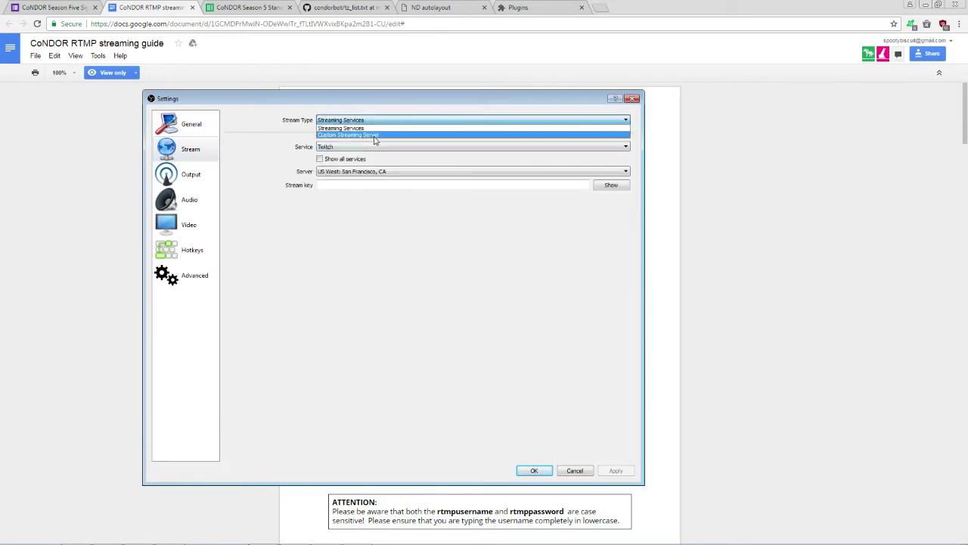
pyautogui.click(374, 136)
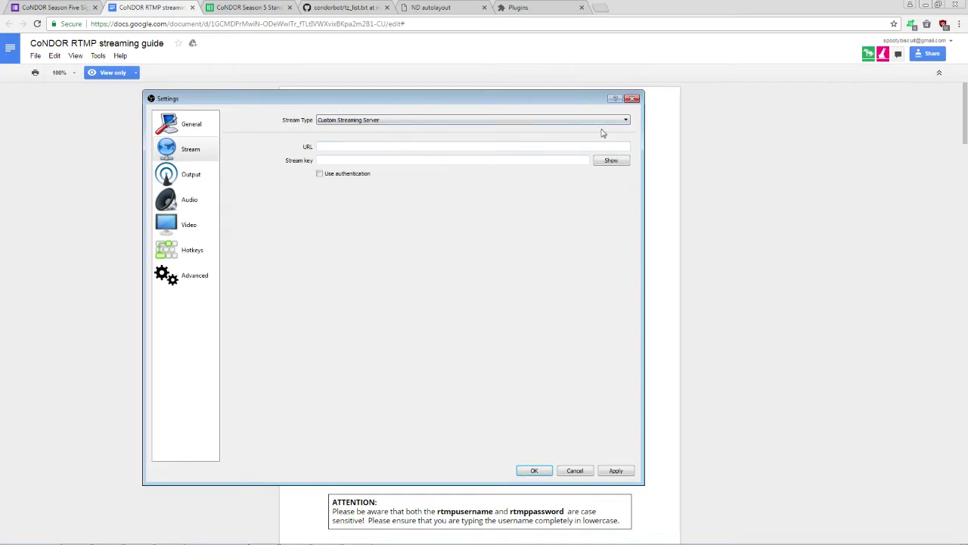
# Step: In the streaming guide, select the US RTMP server URL to copy
pyautogui.click(772, 202)
pyautogui.scroll(-1, 522, 260)
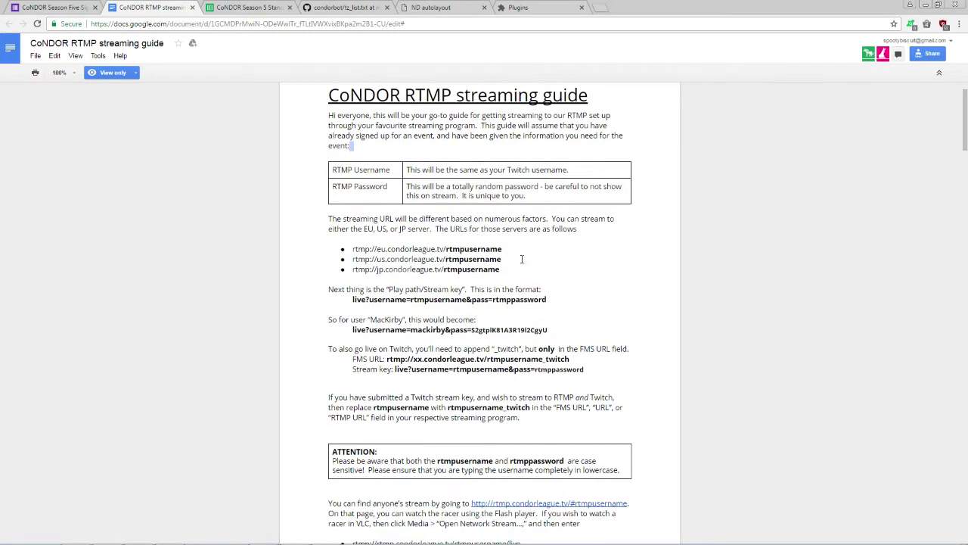
pyautogui.moveTo(501, 270); pyautogui.dragTo(349, 250)
pyautogui.click(540, 263)
pyautogui.scroll(-1, 525, 265)
pyautogui.moveTo(354, 198); pyautogui.dragTo(242, 214)
pyautogui.hotkey('ctrl', 'c')
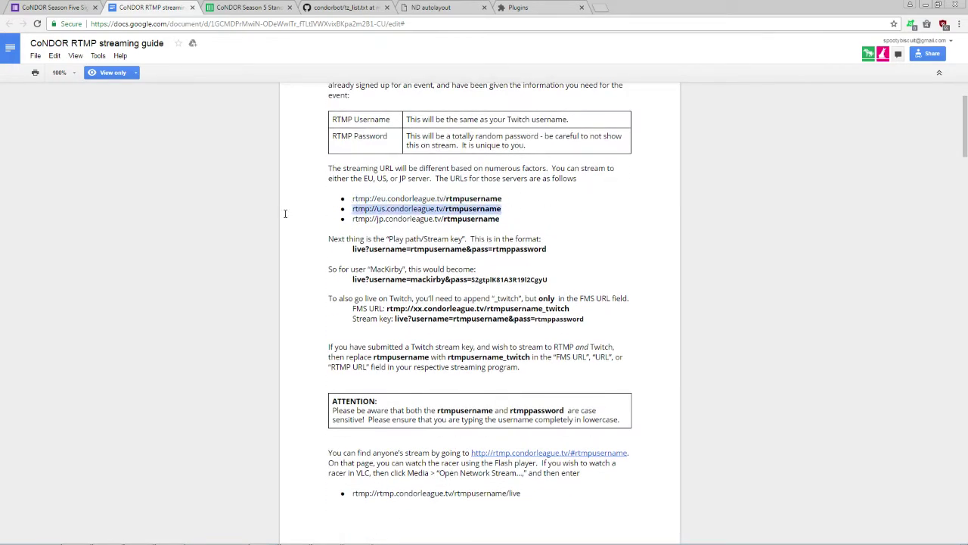
# Step: Paste the us.condorleague.tv server URL and replace rtmpusername with your RTMP username
pyautogui.hotkey('alt', 'Tab')
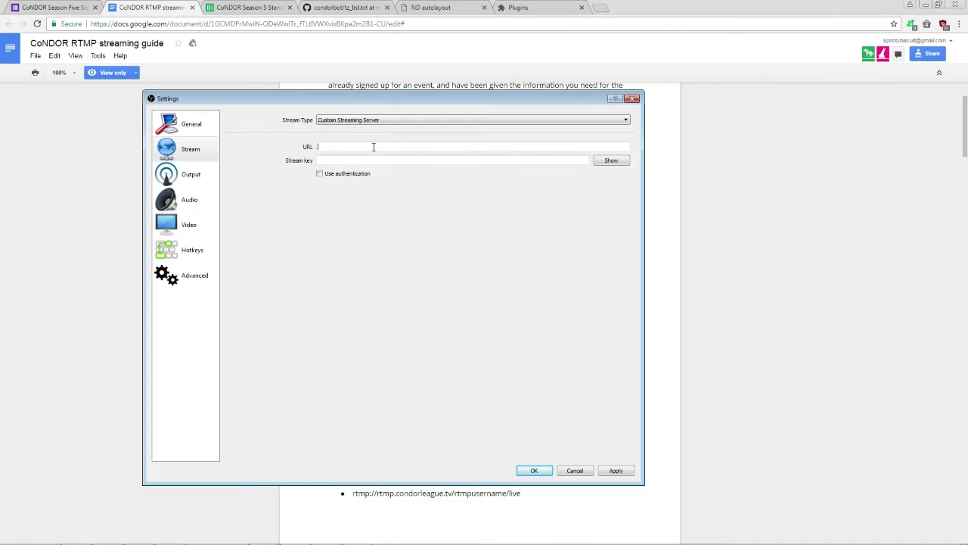
pyautogui.click(373, 147)
pyautogui.hotkey('ctrl', 'v')
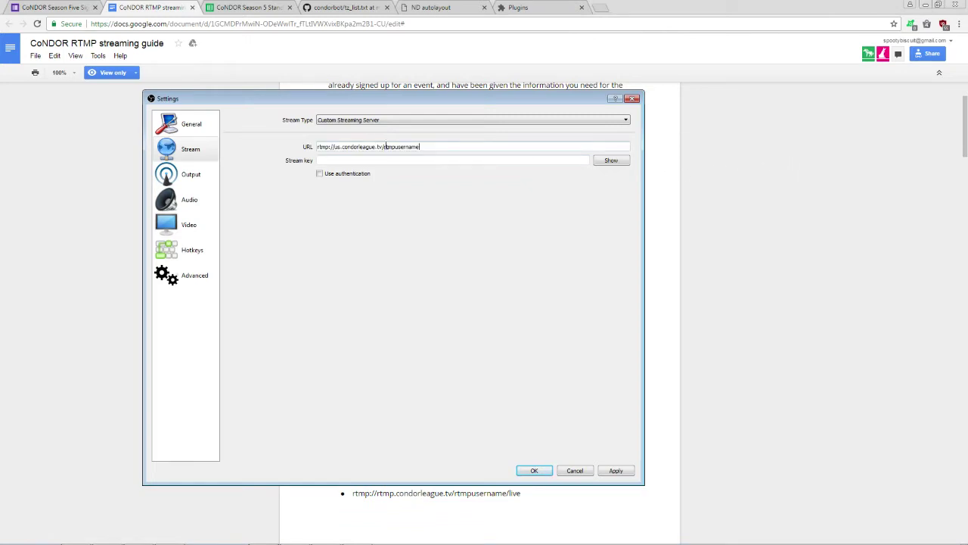
pyautogui.moveTo(385, 147); pyautogui.dragTo(421, 146)
pyautogui.write('spootybiscuit')
pyautogui.moveTo(384, 146); pyautogui.dragTo(439, 147)
pyautogui.click(439, 147)
pyautogui.moveTo(384, 146); pyautogui.dragTo(445, 149)
# Step: Copy the live?username=…&pass=… stream key format from the guide into the Stream key field
pyautogui.click(788, 189)
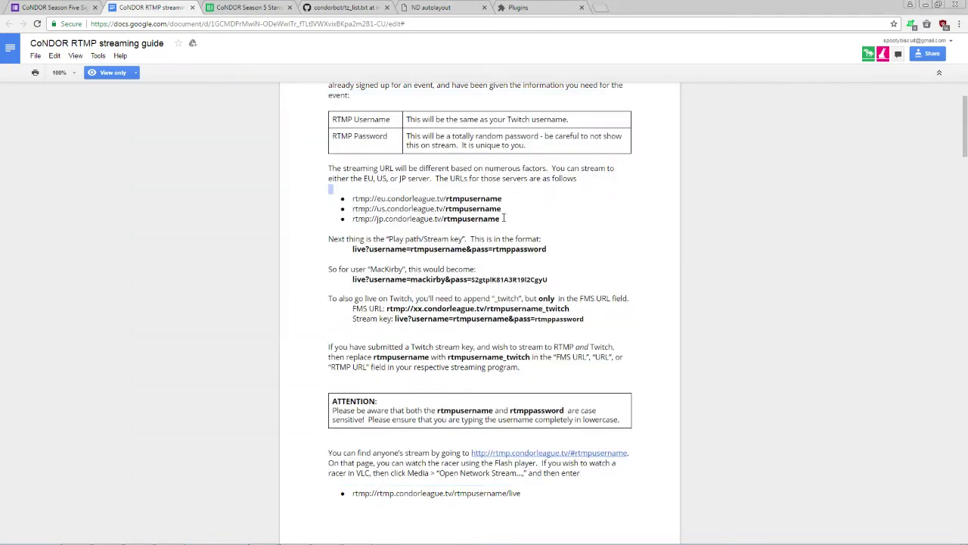
pyautogui.moveTo(551, 250); pyautogui.dragTo(352, 250)
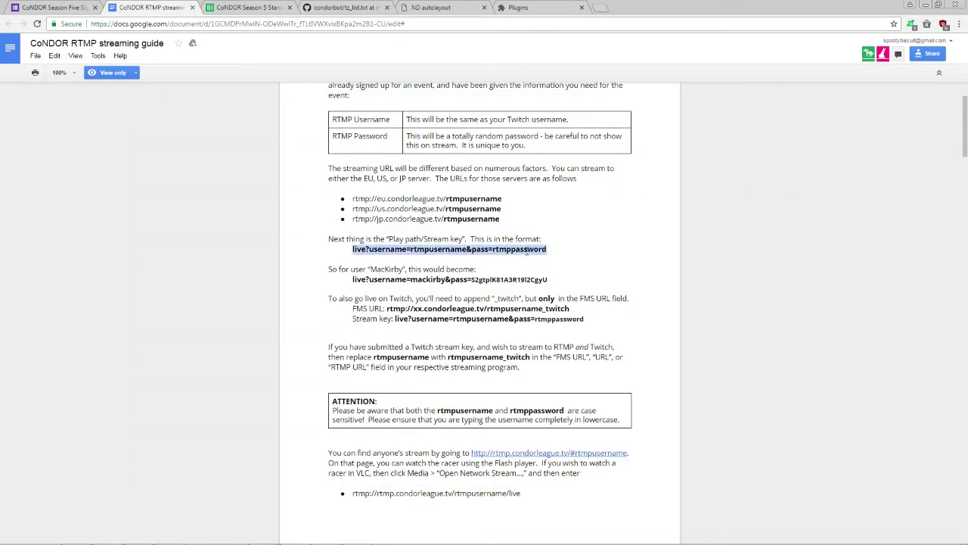
pyautogui.hotkey('alt', 'Tab')
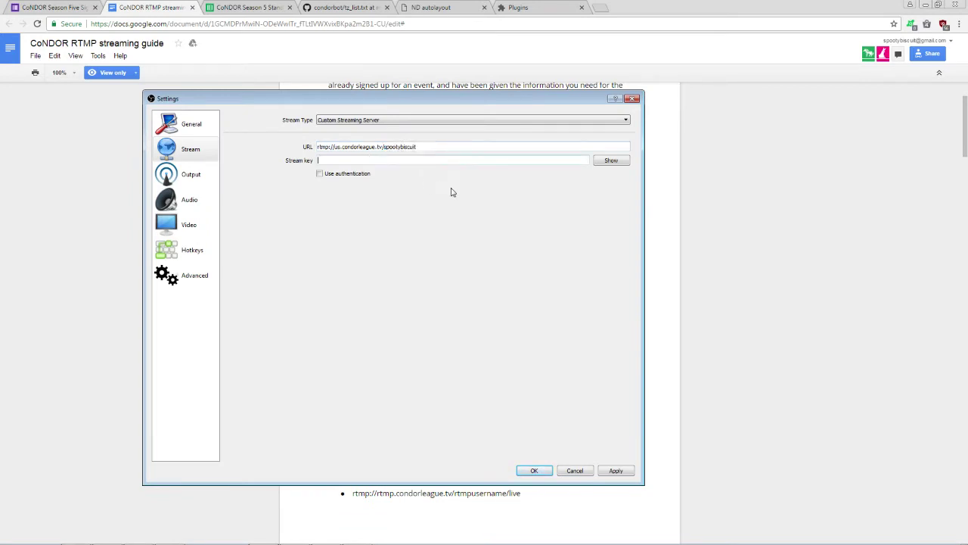
pyautogui.hotkey('ctrl', 'v')
pyautogui.click(606, 163)
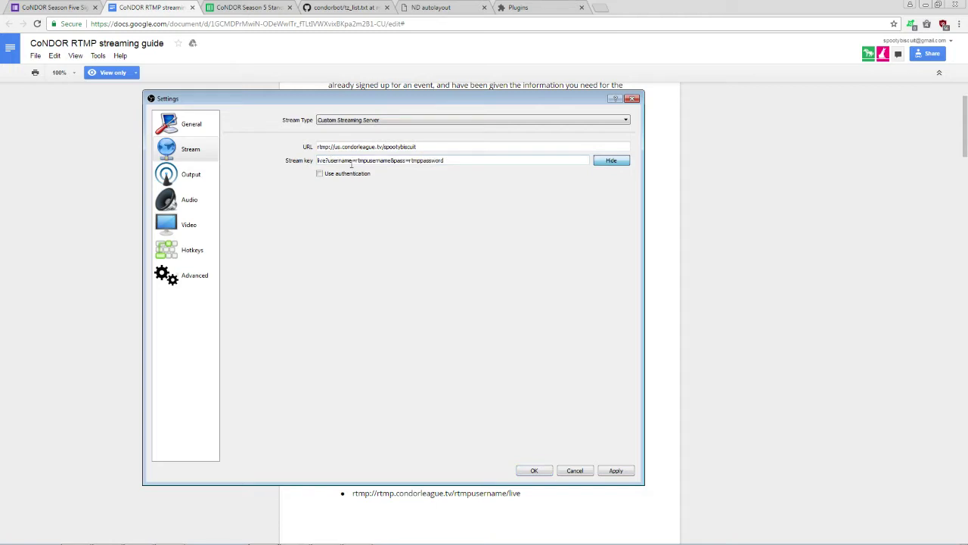
# Step: Replace the stream key's rtmpusername and rtmppassword placeholders with your username and password
pyautogui.moveTo(356, 162); pyautogui.dragTo(391, 162)
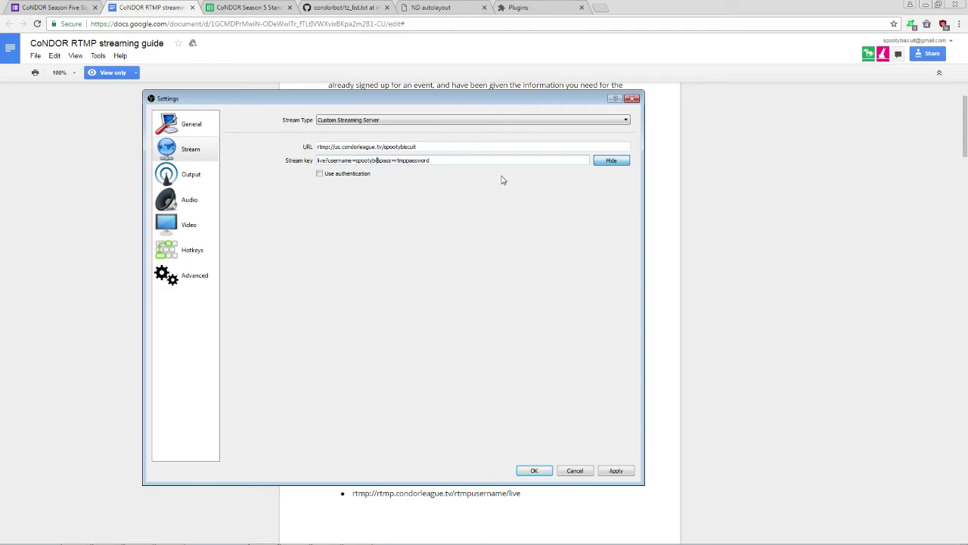
pyautogui.doubleClick(407, 161)
pyautogui.moveTo(493, 161); pyautogui.dragTo(283, 164)
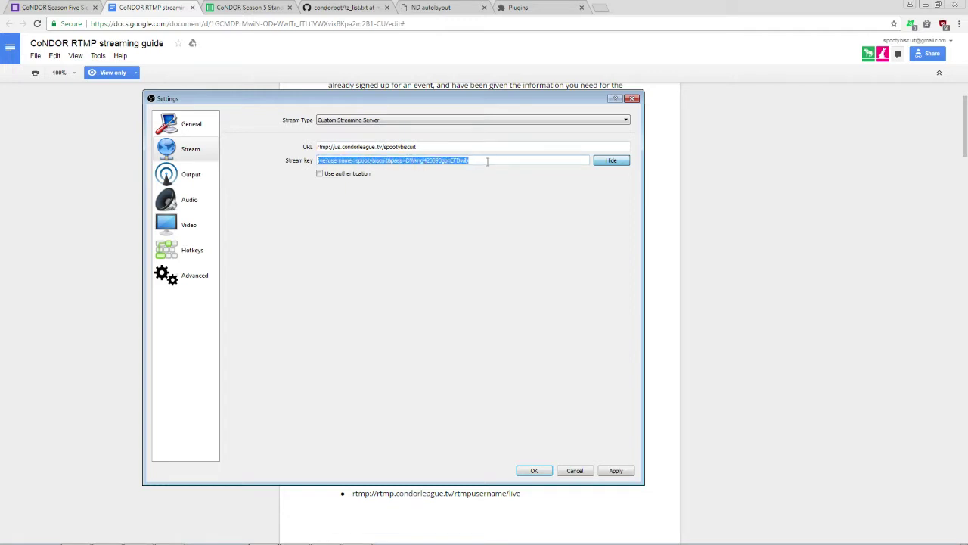
pyautogui.click(487, 161)
pyautogui.moveTo(486, 161); pyautogui.dragTo(316, 162)
pyautogui.click(492, 159)
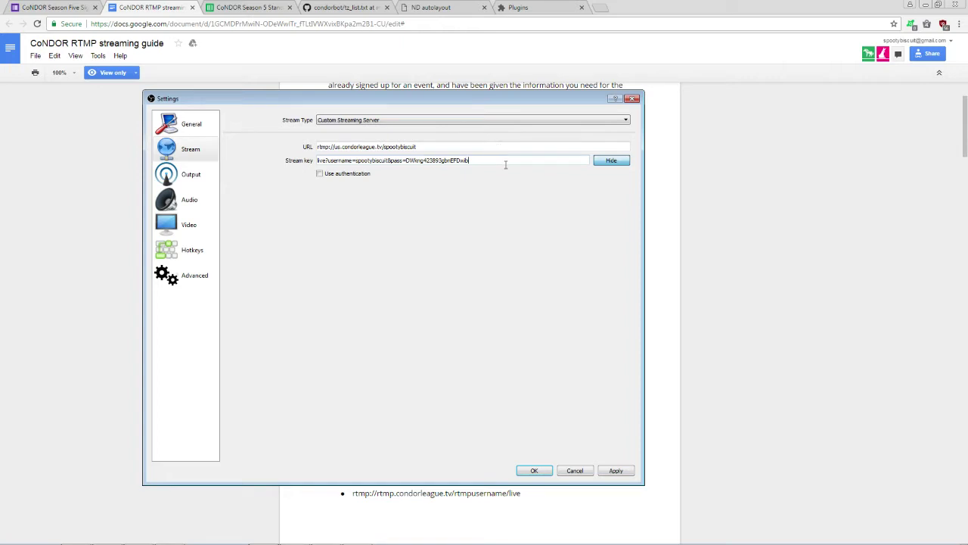
# Step: On the Output page, set Video Bitrate to 700 and Audio Bitrate to 64
pyautogui.click(193, 178)
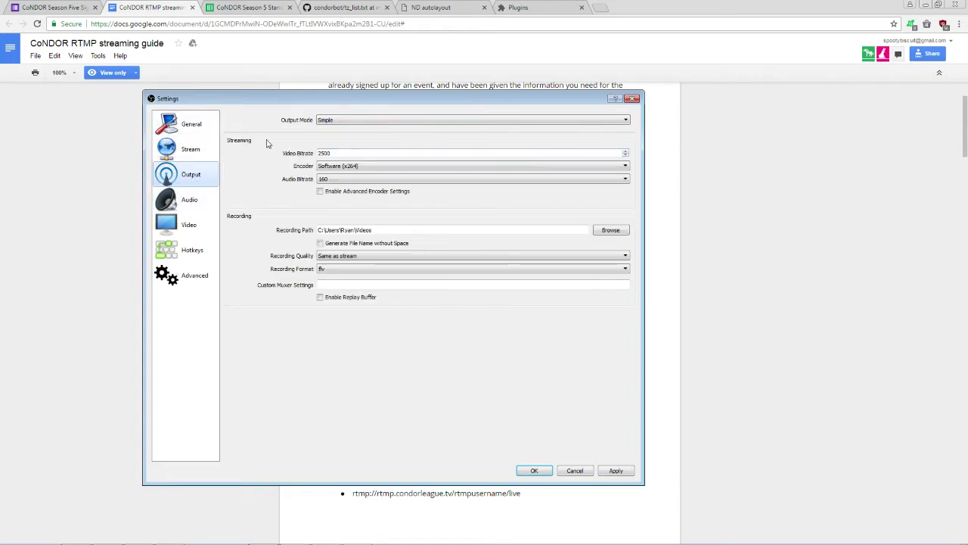
pyautogui.moveTo(361, 154); pyautogui.dragTo(306, 155)
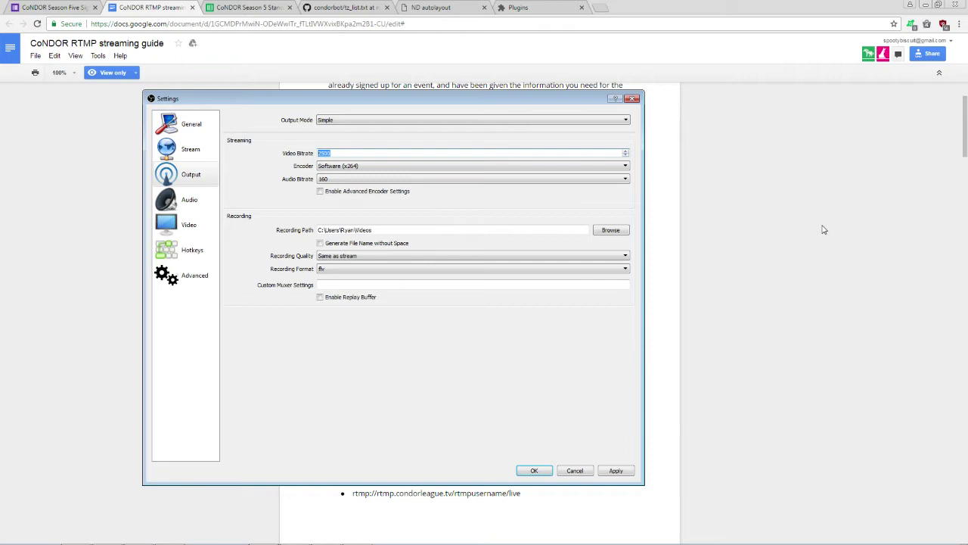
pyautogui.write('150')
pyautogui.doubleClick(324, 153)
pyautogui.click(340, 183)
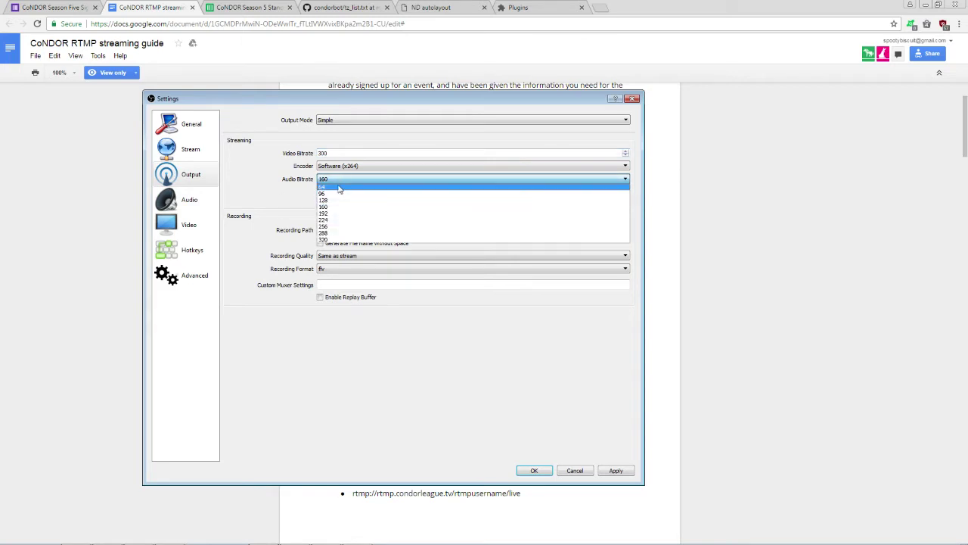
pyautogui.click(341, 189)
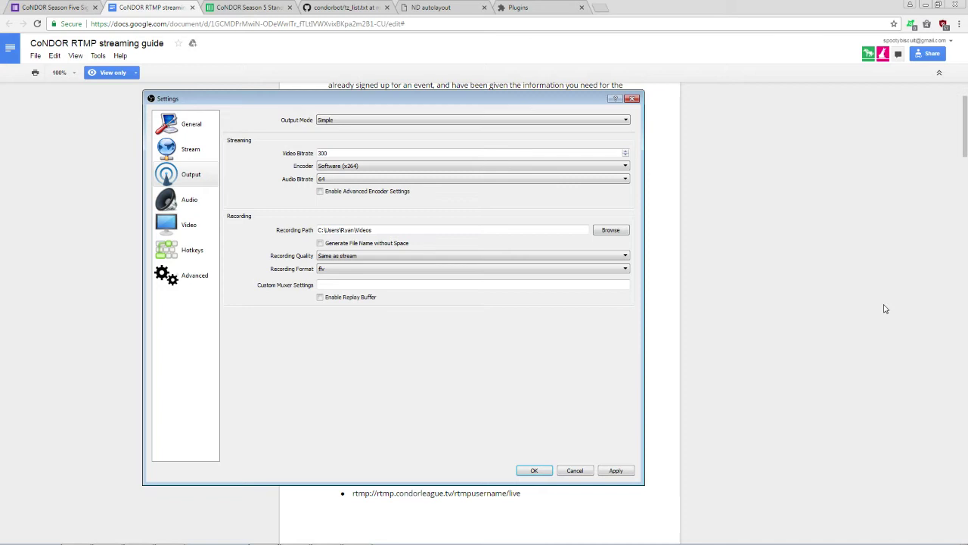
pyautogui.doubleClick(321, 154)
pyautogui.write('700')
# Step: Move the Settings window aside to uncover OBS's main window and show the Audio settings
pyautogui.click(819, 196)
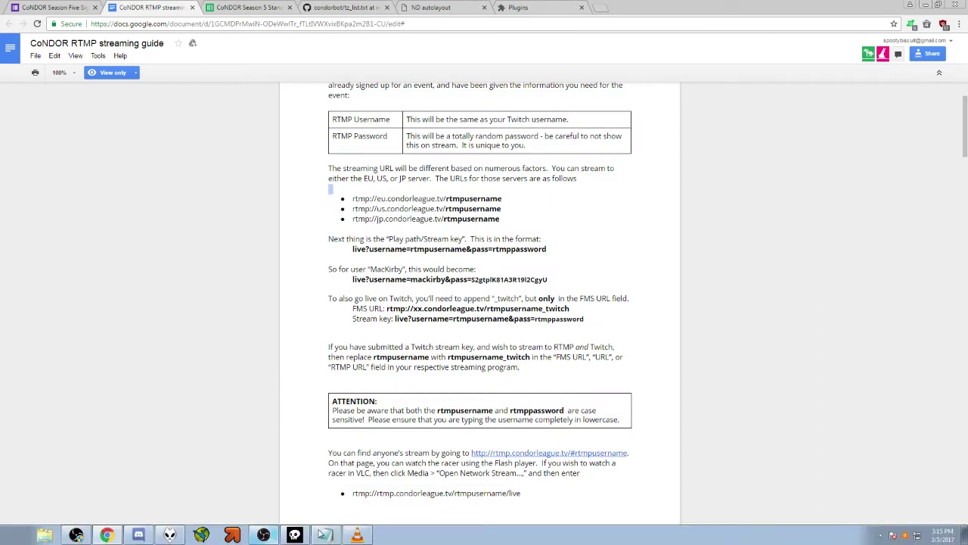
pyautogui.click(294, 535)
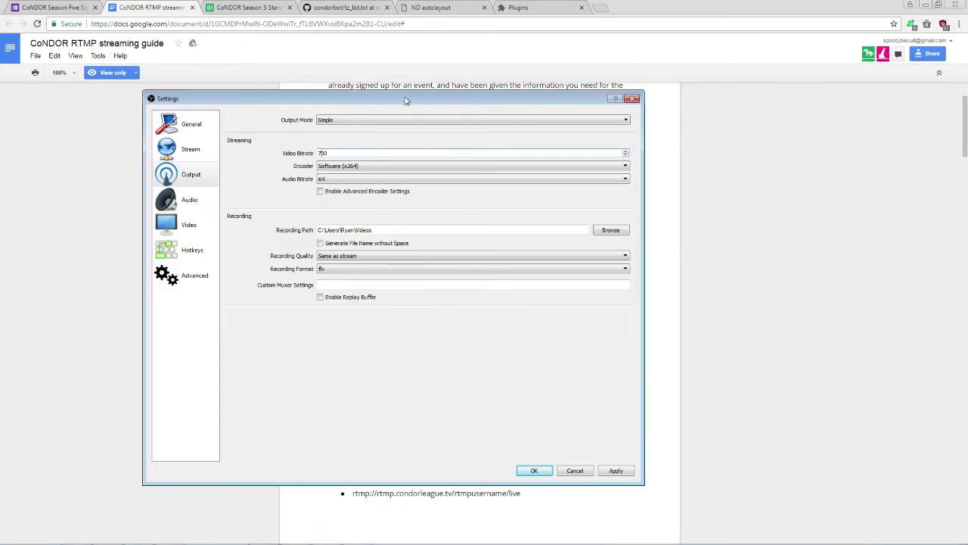
pyautogui.moveTo(404, 97); pyautogui.dragTo(506, 106)
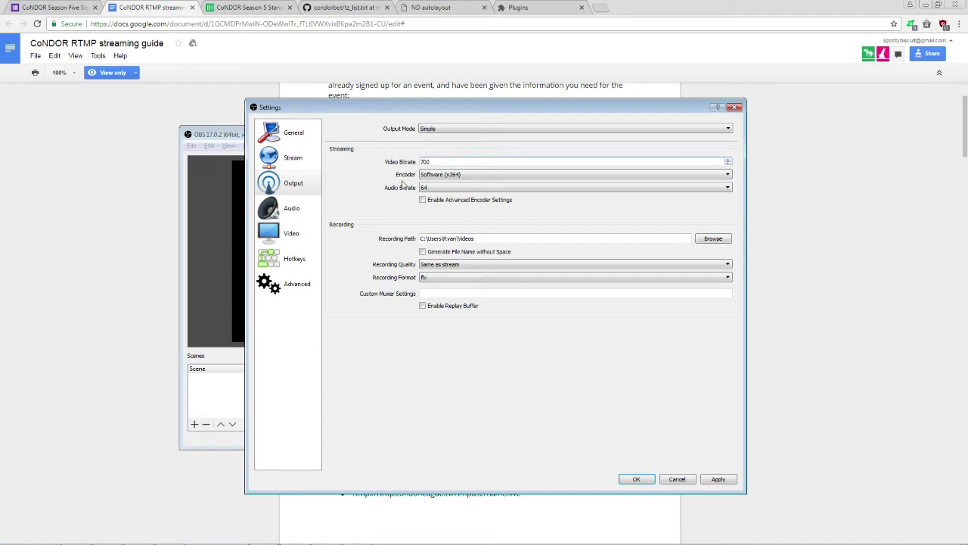
pyautogui.click(279, 214)
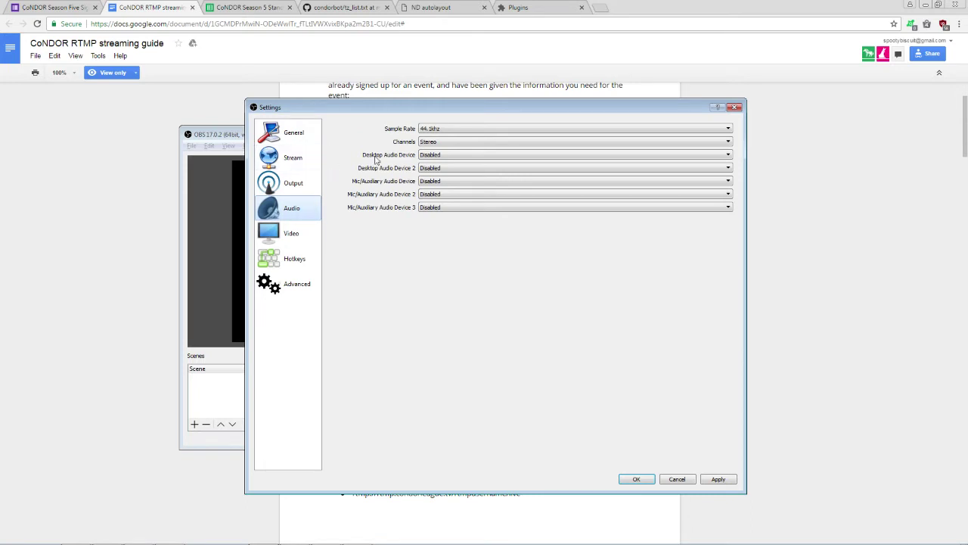
# Step: On the Video page, set Base (Canvas) Resolution to 1280x720
pyautogui.click(311, 233)
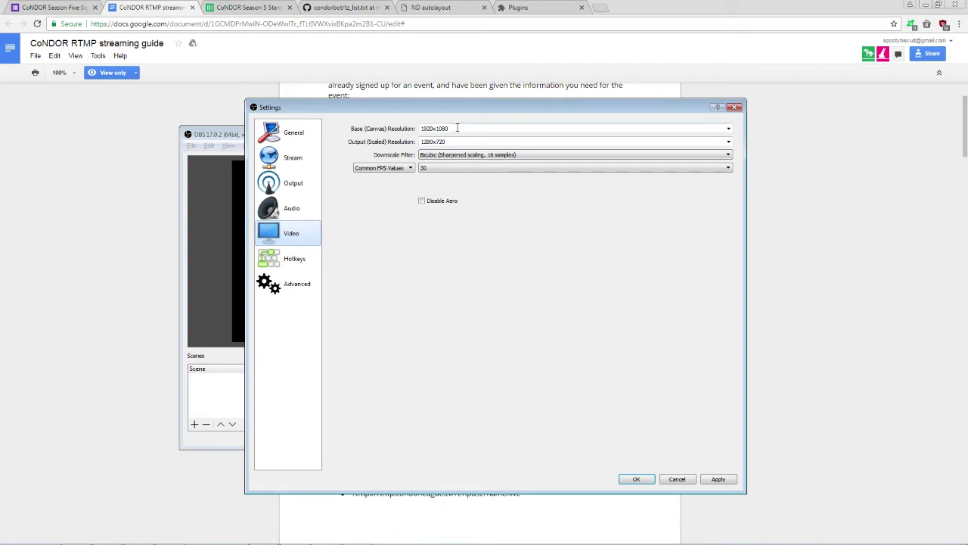
pyautogui.doubleClick(456, 128)
pyautogui.write('1280')
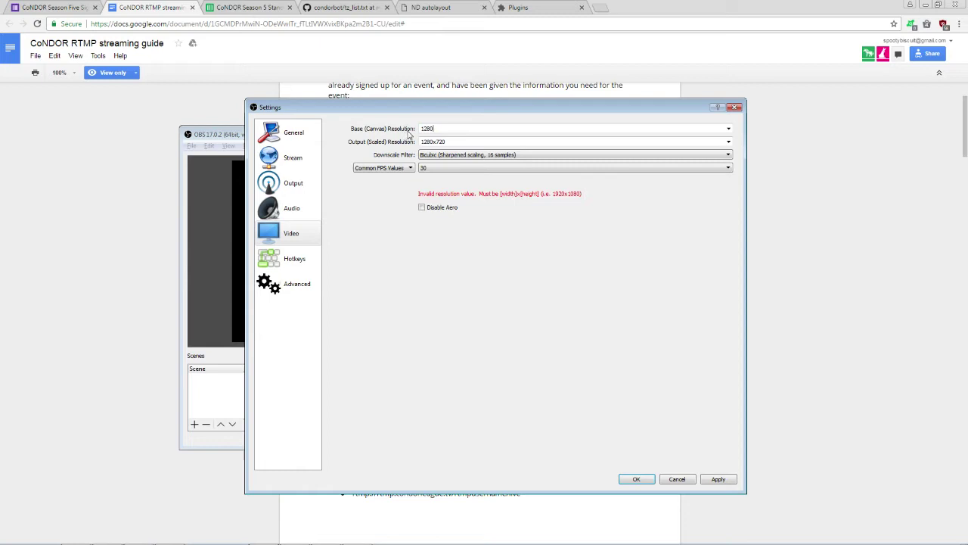
pyautogui.write('x720')
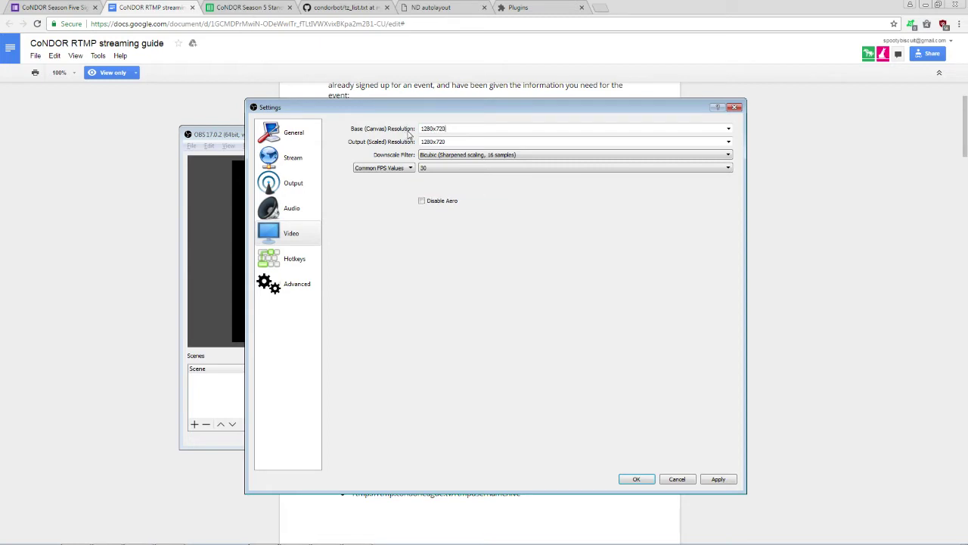
pyautogui.click(454, 141)
# Step: Keep Common FPS Values at 30 and apply the settings with OK
pyautogui.click(448, 168)
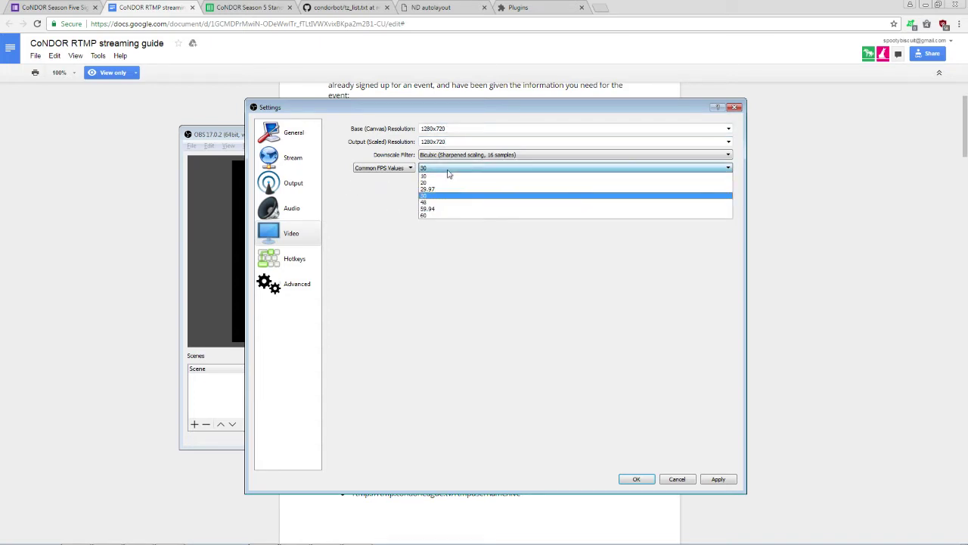
pyautogui.click(447, 169)
pyautogui.click(447, 170)
pyautogui.click(447, 169)
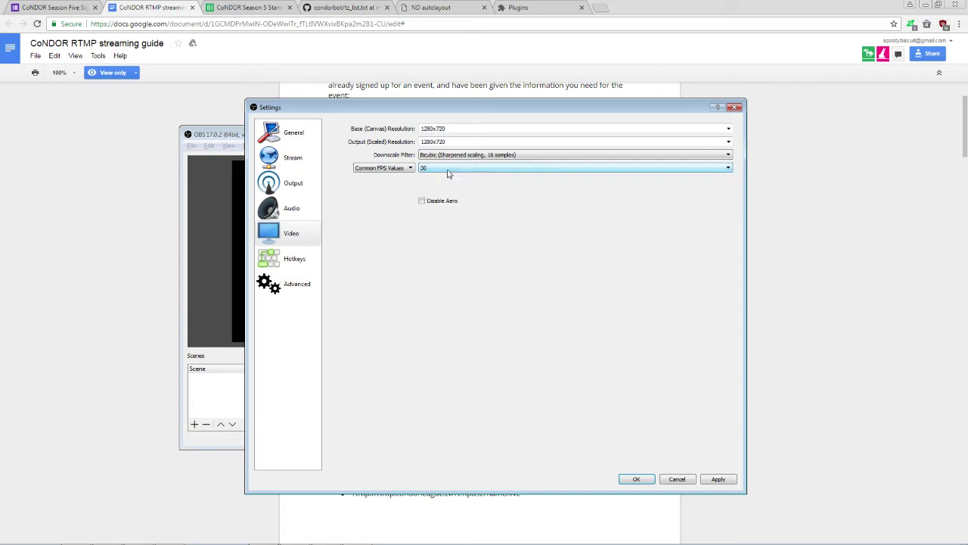
pyautogui.click(448, 169)
pyautogui.click(447, 198)
pyautogui.click(454, 168)
pyautogui.click(454, 170)
pyautogui.click(454, 171)
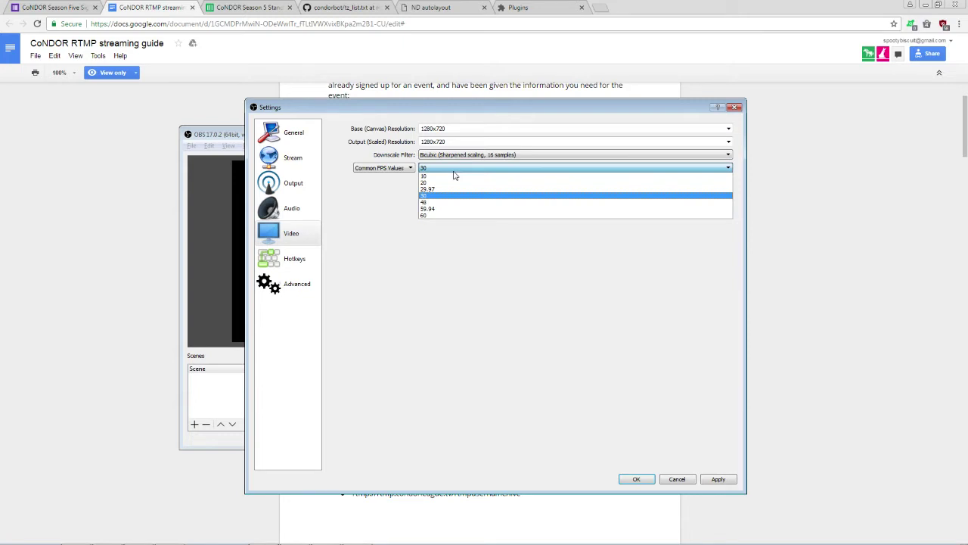
pyautogui.click(454, 171)
pyautogui.click(454, 171)
pyautogui.click(454, 171)
pyautogui.click(427, 168)
pyautogui.click(428, 196)
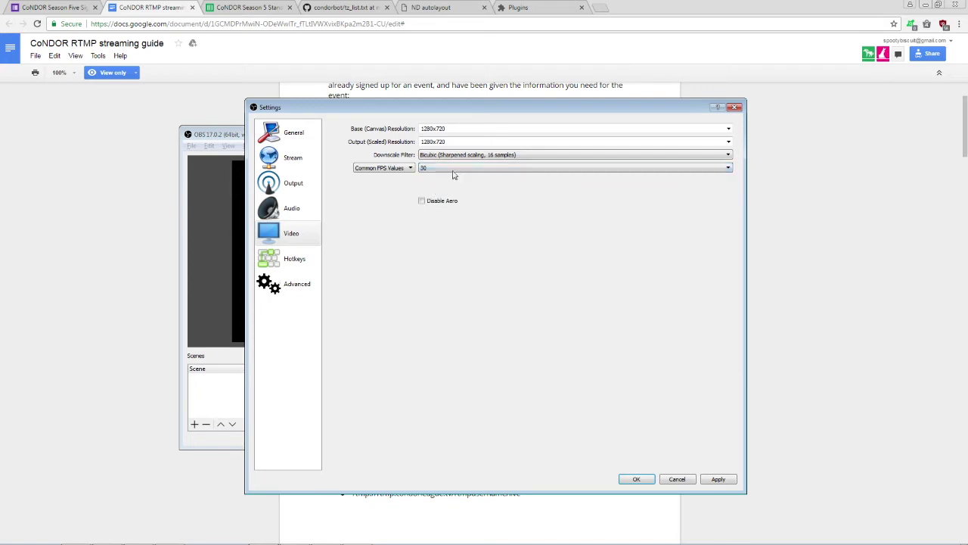
pyautogui.click(636, 479)
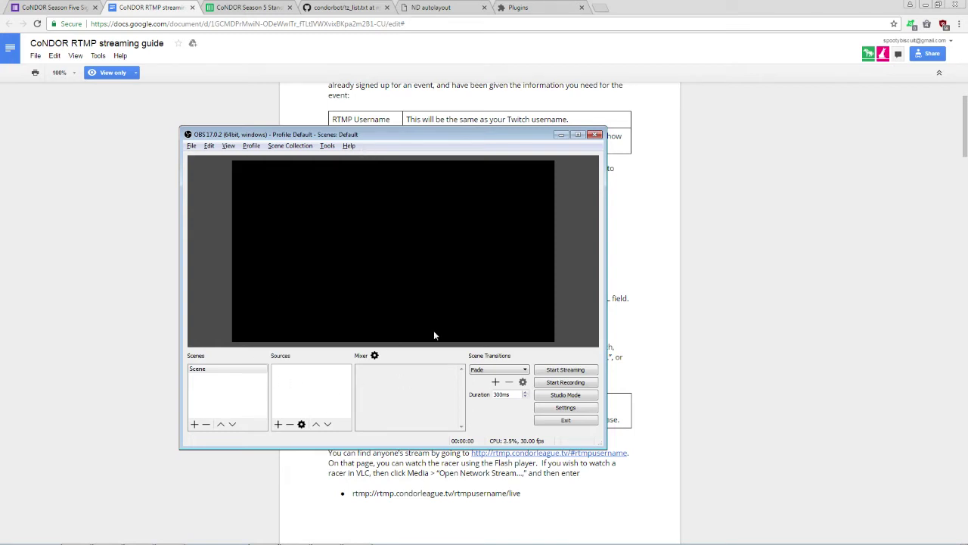
# Step: Rename the default scene to 'CoNDOR Race', then show the Sources Add menu
pyautogui.click(219, 376)
pyautogui.rightClick(220, 370)
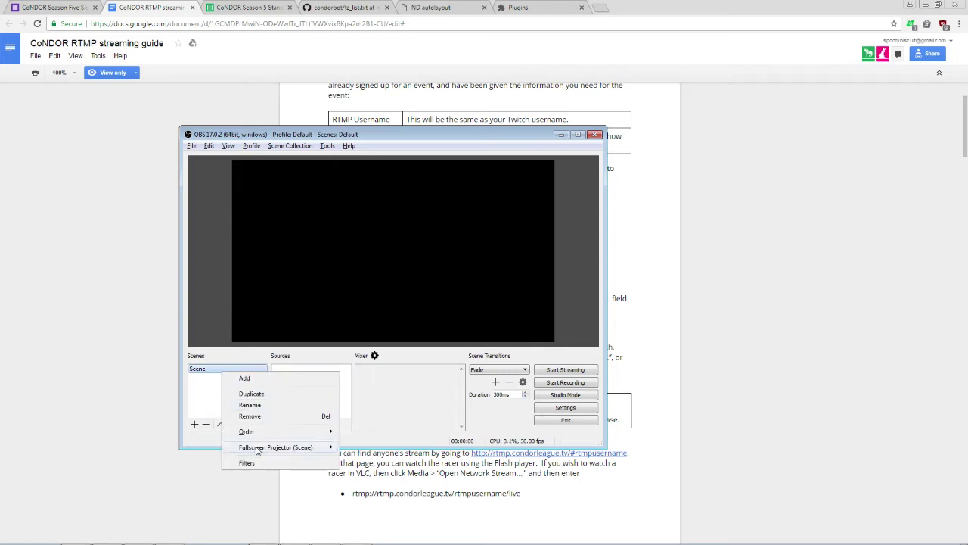
pyautogui.click(257, 404)
pyautogui.write('Co')
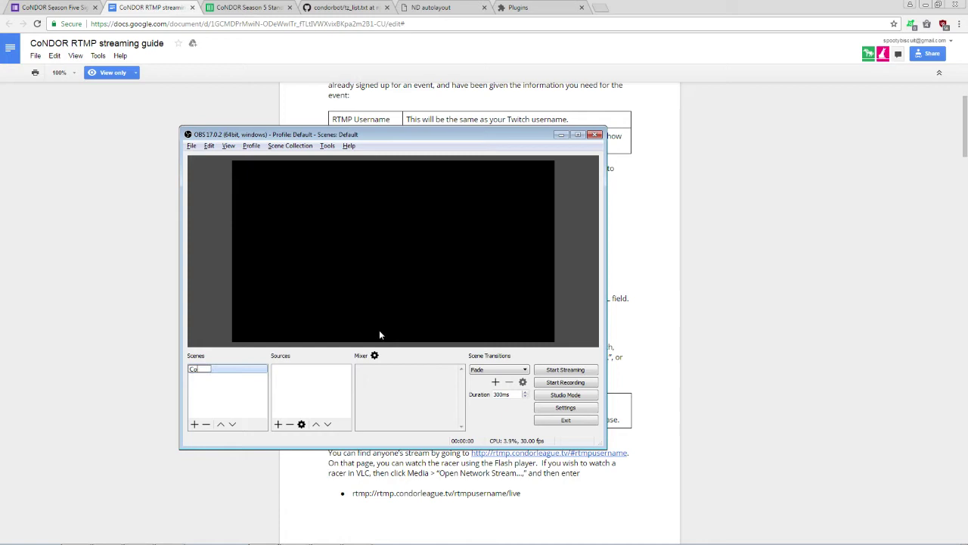
pyautogui.write('NDOR Race')
pyautogui.press('Return')
pyautogui.rightClick(294, 378)
pyautogui.moveTo(304, 387)
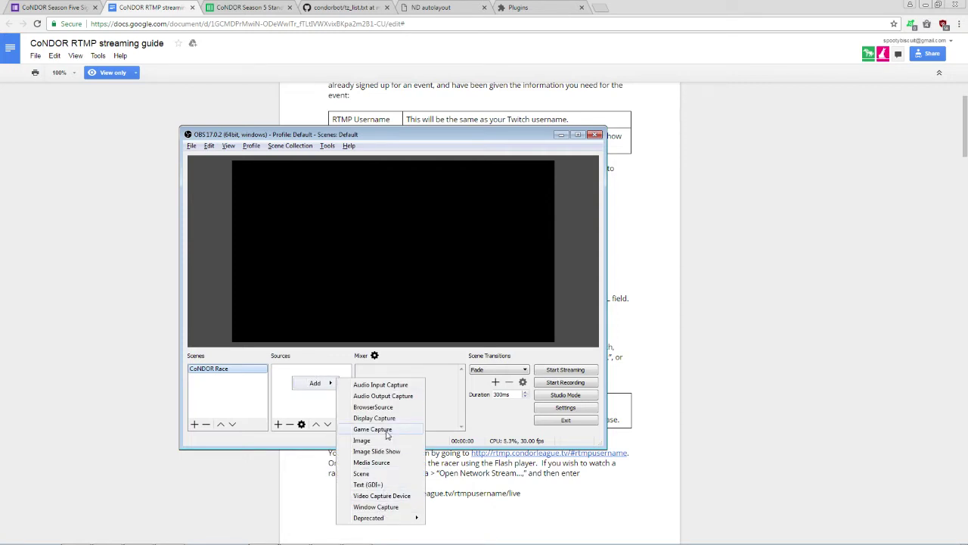
# Step: Add a Game Capture source named NecroDancer capturing the Crypt of the NecroDancer window specifically
pyautogui.click(388, 429)
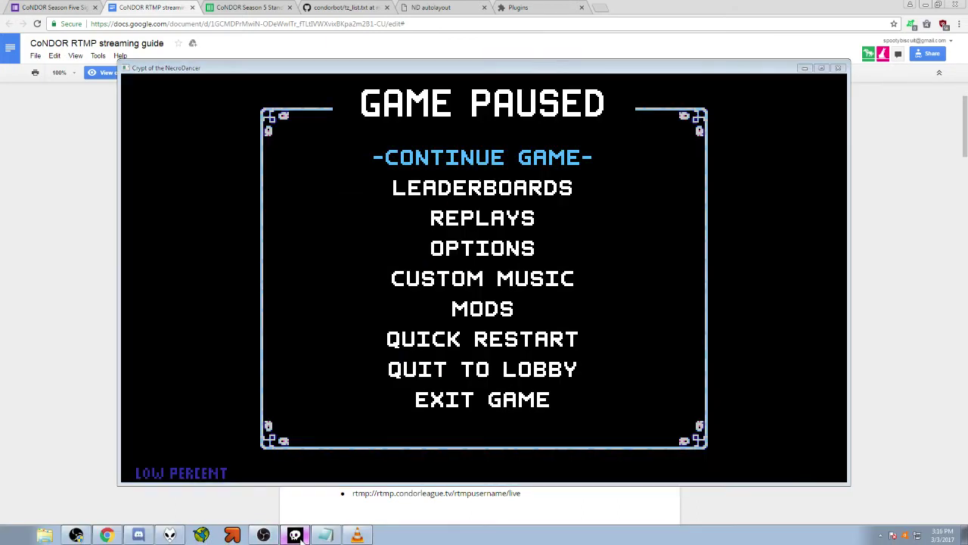
pyautogui.click(294, 535)
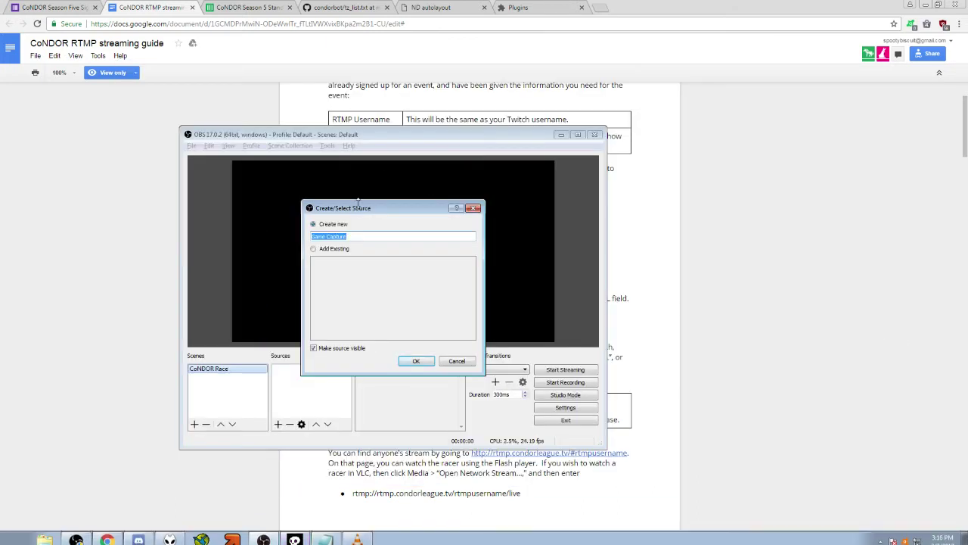
pyautogui.write('Necro')
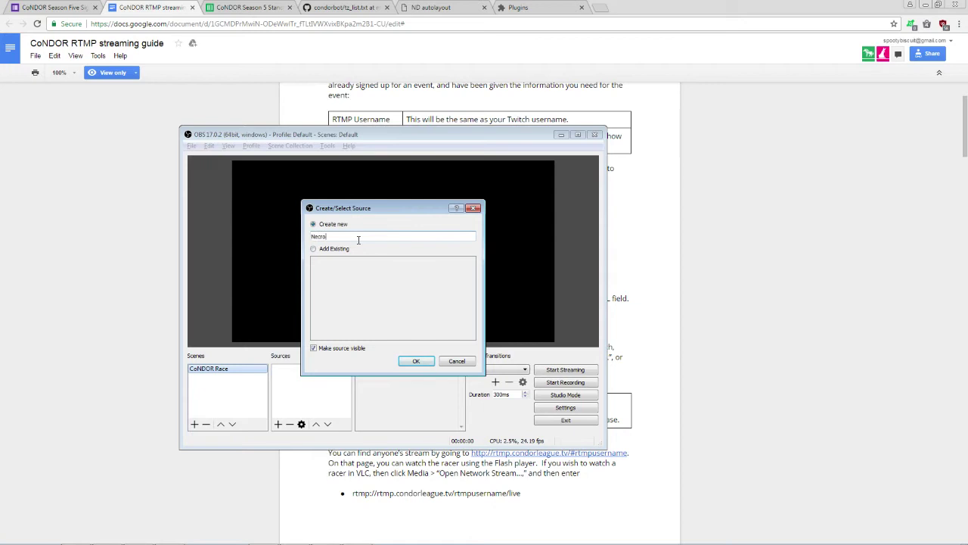
pyautogui.write('Dancer')
pyautogui.press('Return')
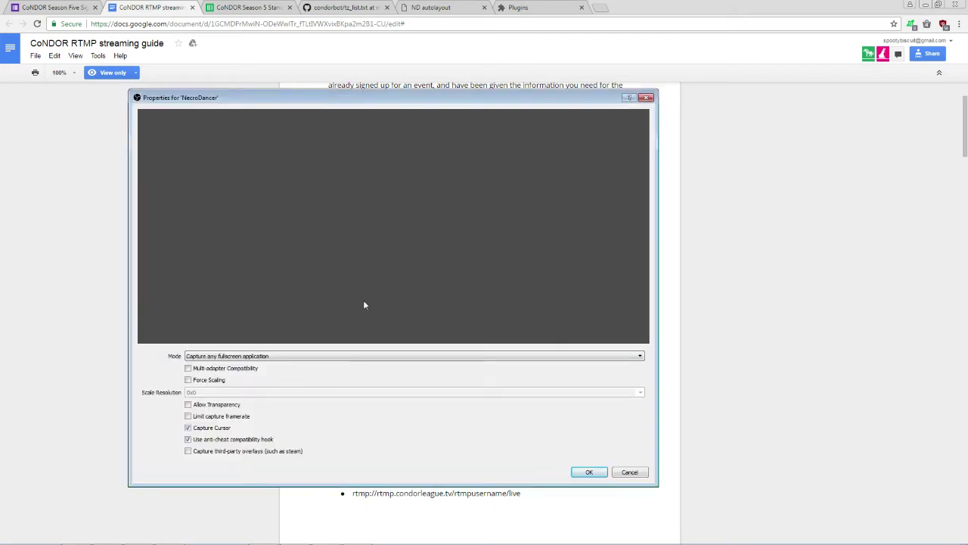
pyautogui.click(260, 357)
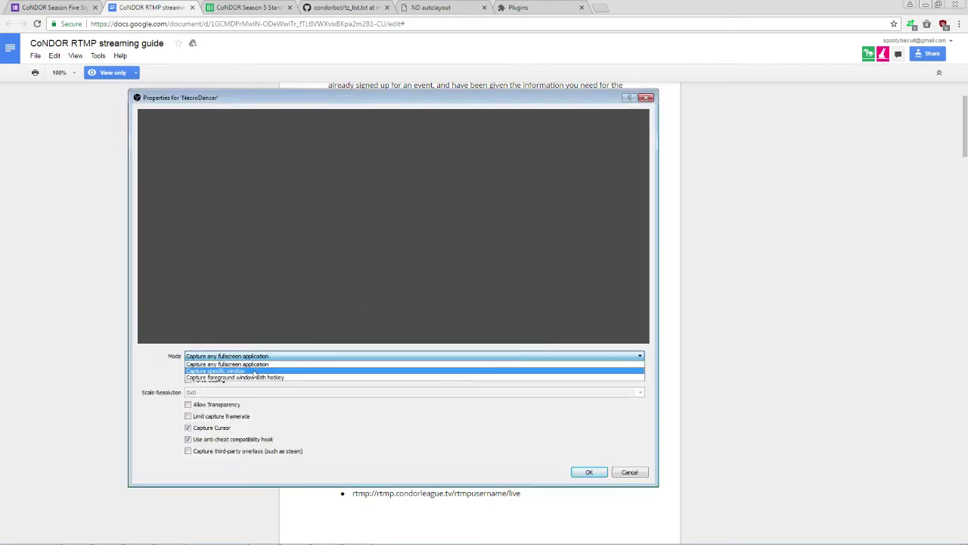
pyautogui.click(254, 370)
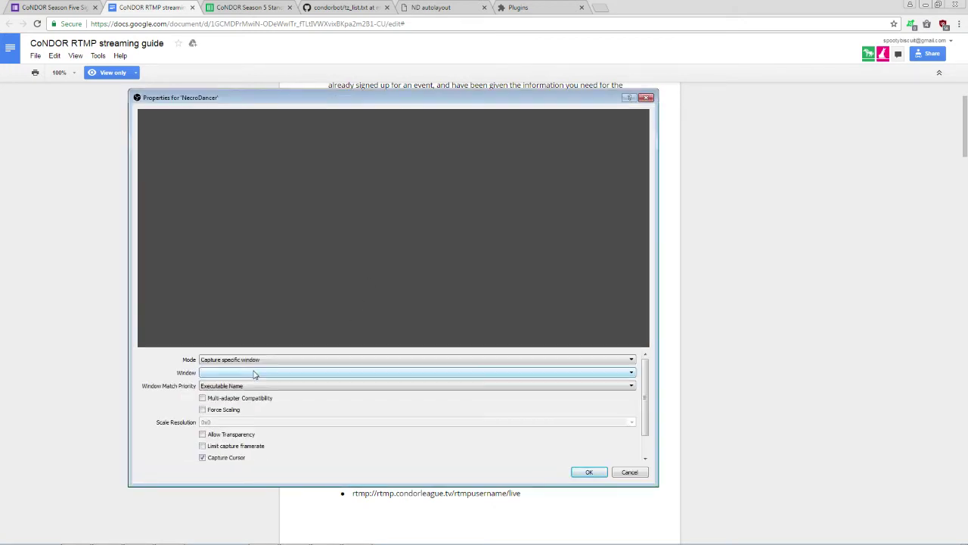
pyautogui.click(304, 373)
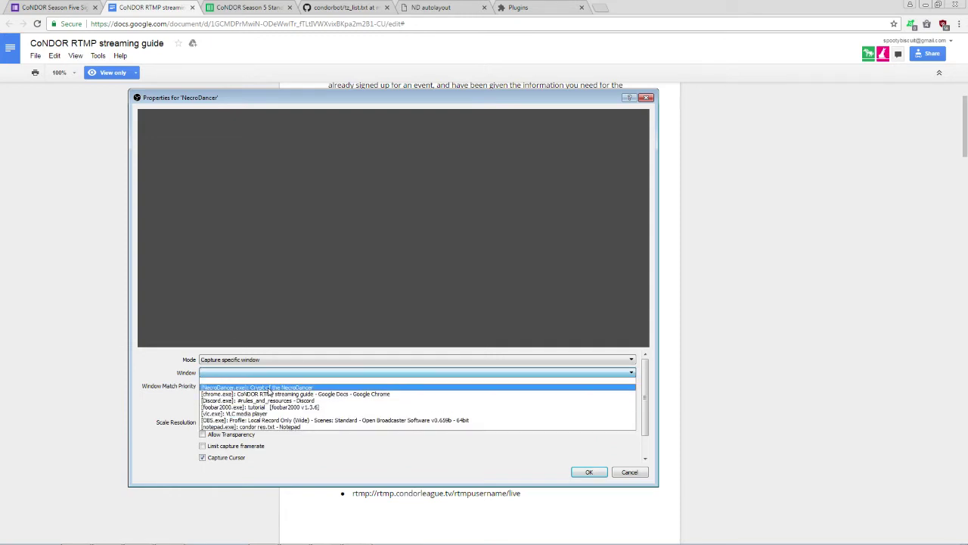
pyautogui.click(269, 388)
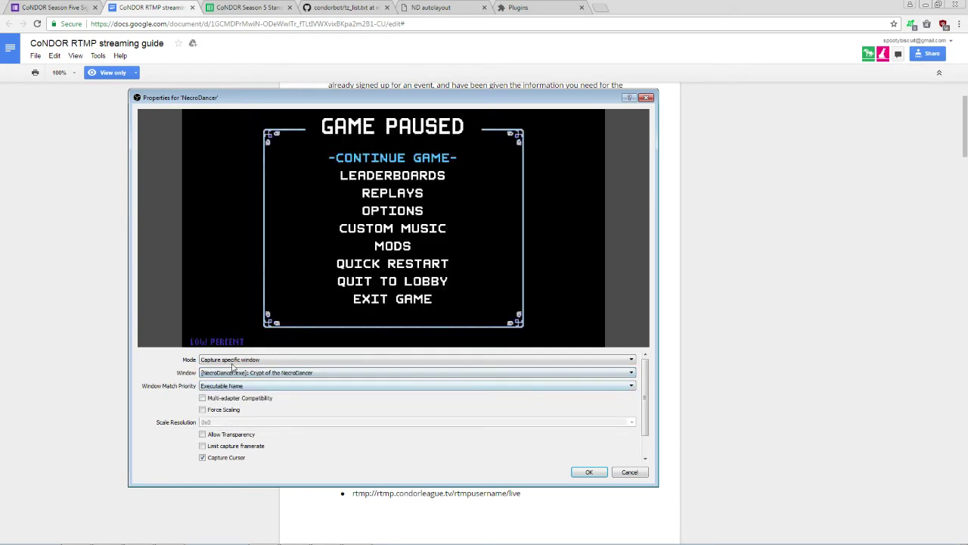
pyautogui.click(584, 470)
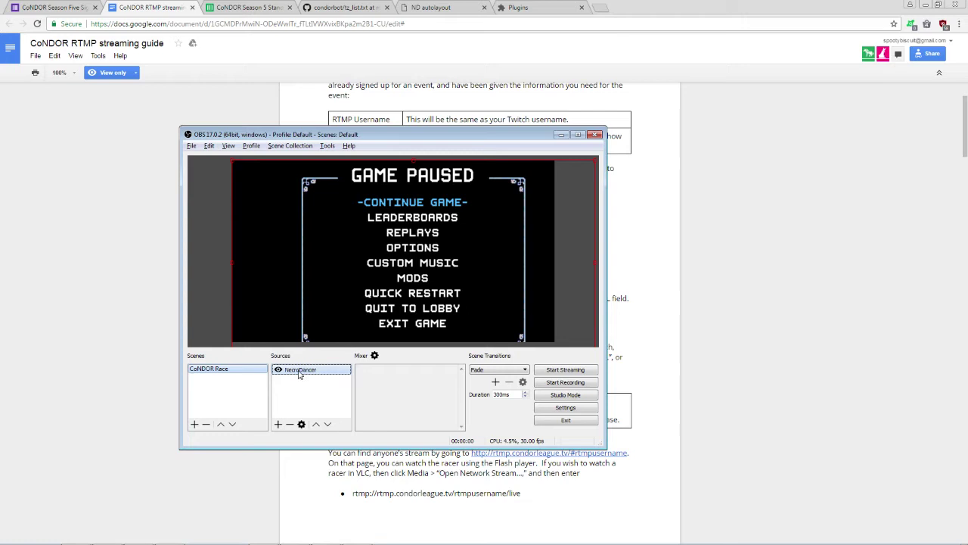
# Step: Fit the NecroDancer source to the canvas with Transform > Fit to screen
pyautogui.rightClick(300, 373)
pyautogui.moveTo(402, 432)
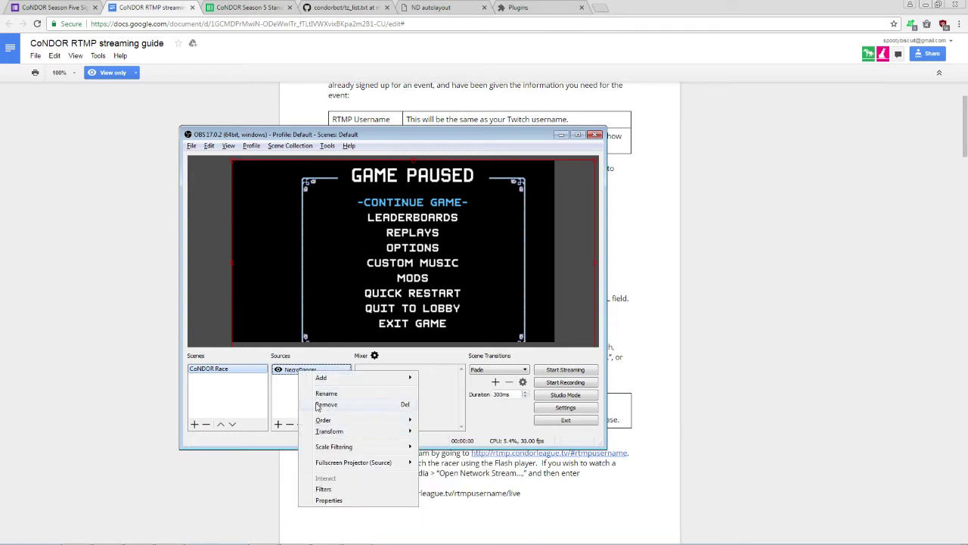
pyautogui.moveTo(332, 432)
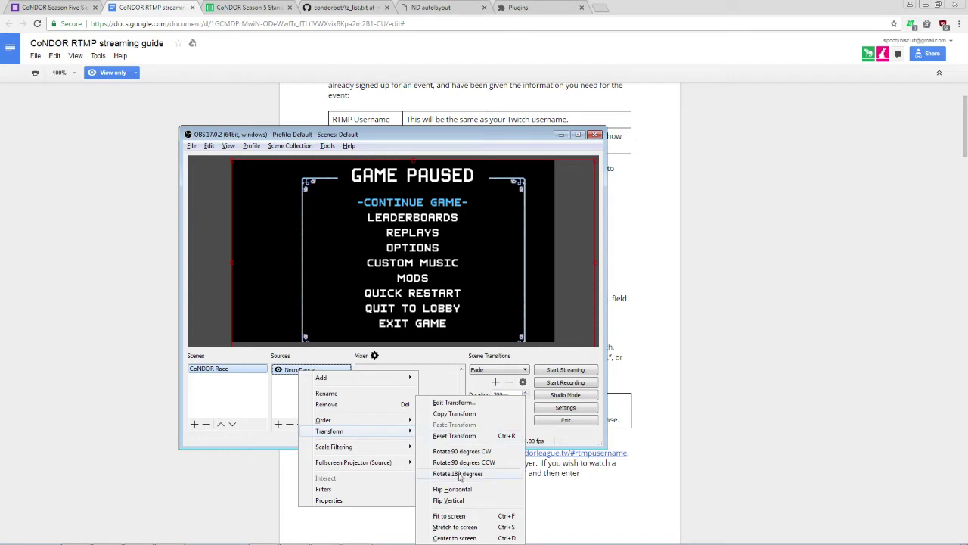
pyautogui.click(469, 515)
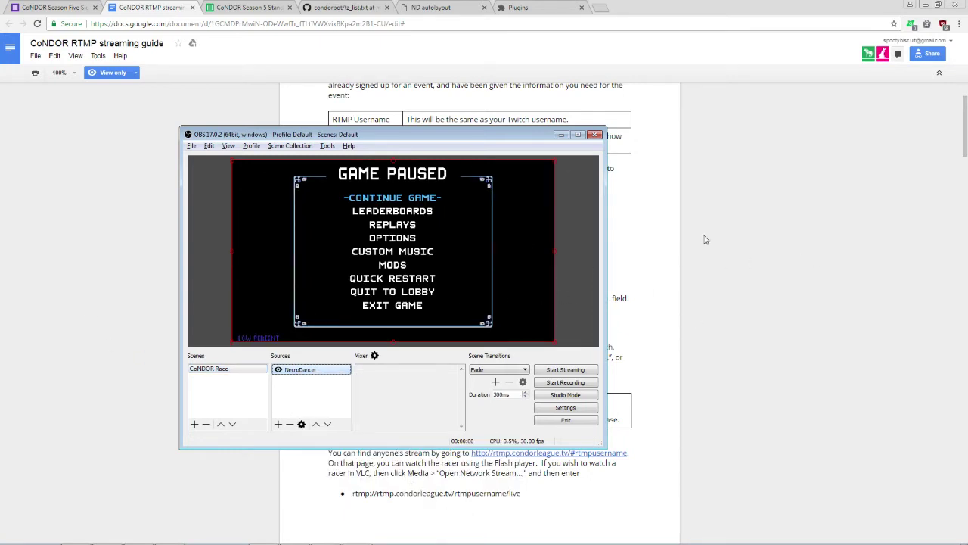
pyautogui.click(318, 403)
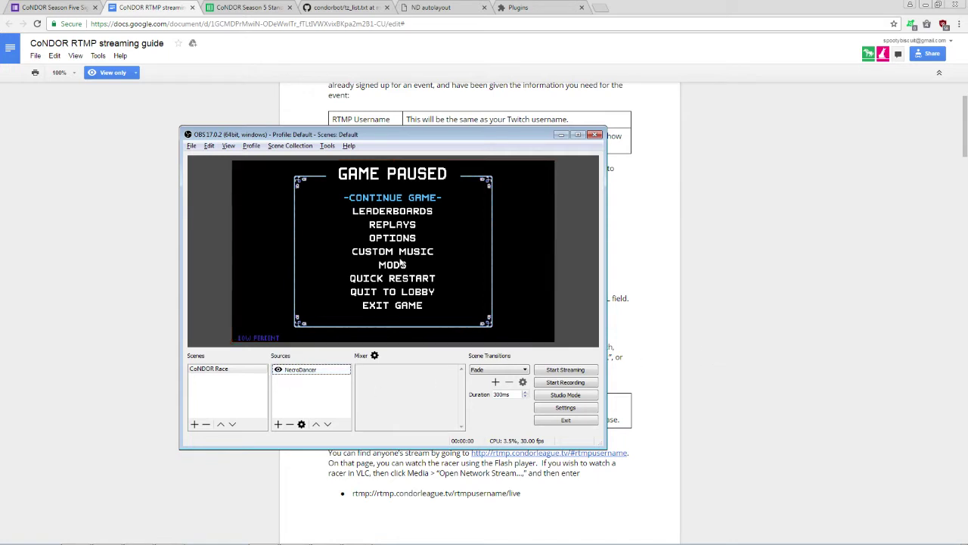
# Step: Bring the game forward and open Gameplay Options from the pause menu's Options
pyautogui.moveTo(295, 539)
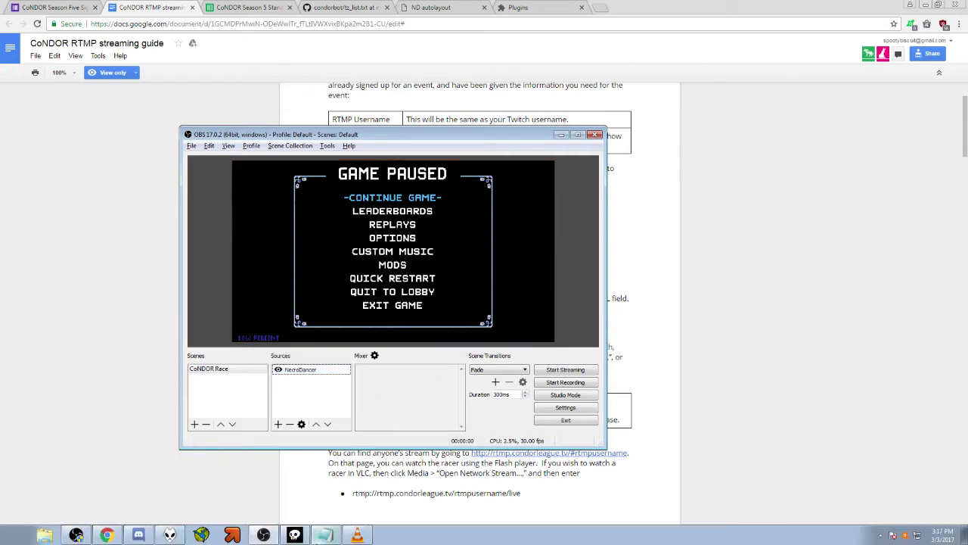
pyautogui.click(295, 535)
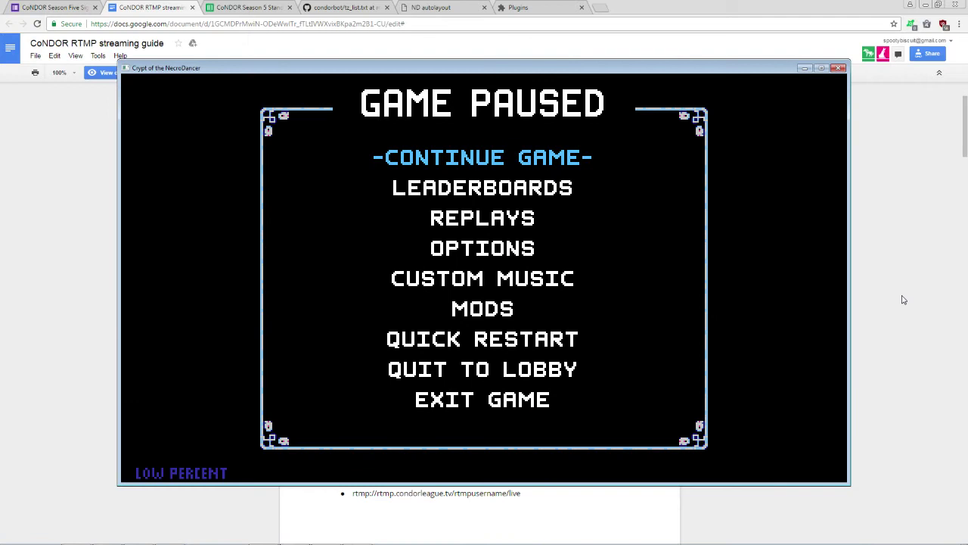
pyautogui.press('Down')
pyautogui.press('Down')
pyautogui.press('Down')
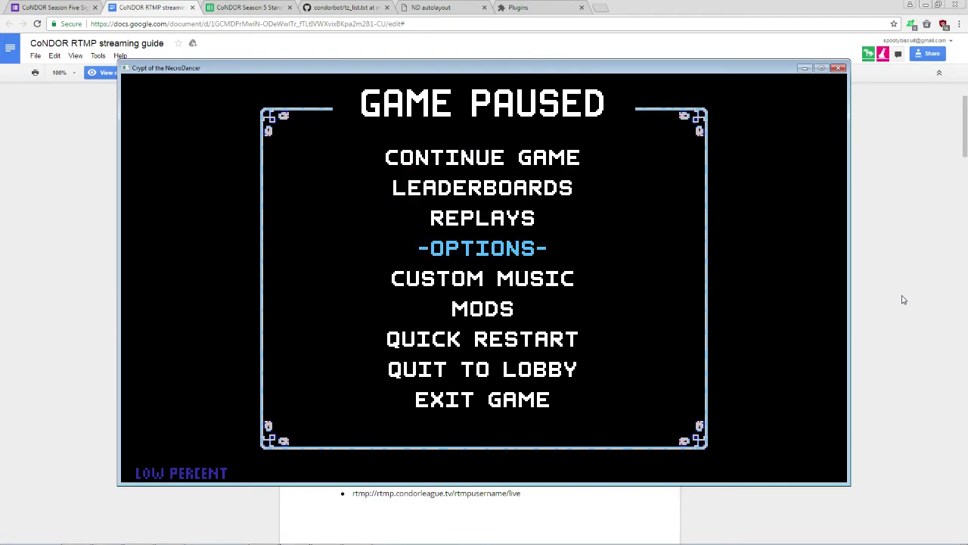
pyautogui.press('Return')
# Step: Review the gameplay settings, including Show Cutscenes and Show Boss Intros, then return to Options
pyautogui.press('Down')
pyautogui.press('Up')
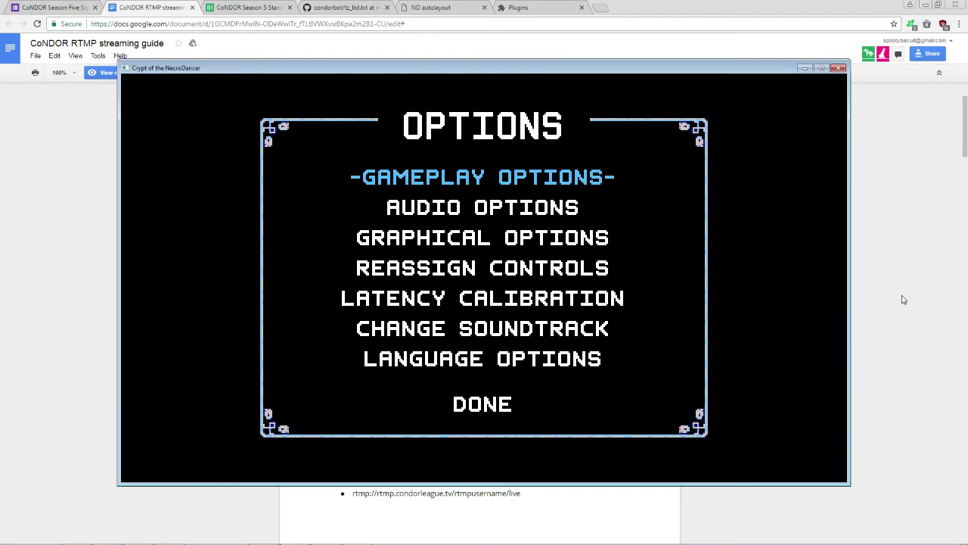
pyautogui.press('Return')
pyautogui.press('Down')
pyautogui.press('Down')
pyautogui.press('Down')
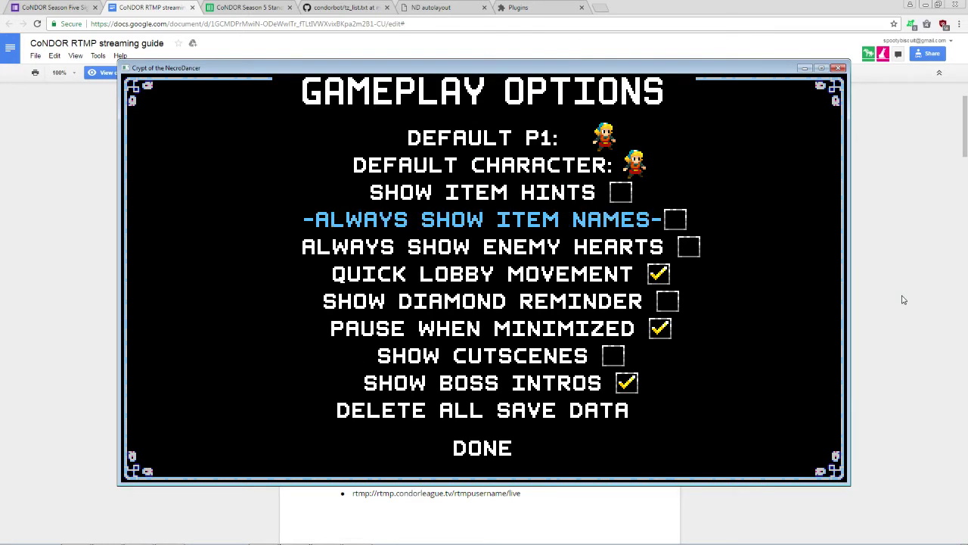
pyautogui.press('Down')
pyautogui.press('Down')
pyautogui.press('Down')
pyautogui.press('Down')
pyautogui.press('Down')
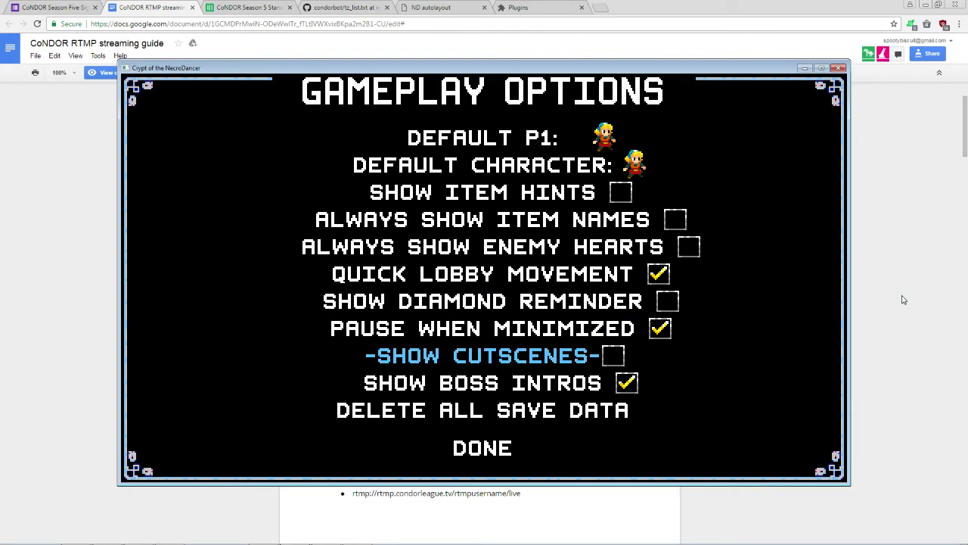
pyautogui.press('Down')
pyautogui.press('Up')
pyautogui.press('Down')
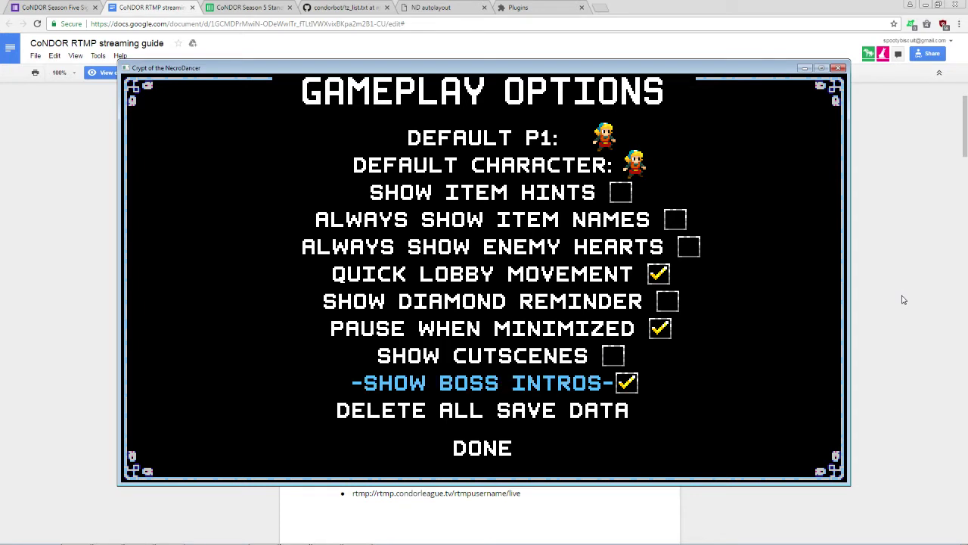
pyautogui.press('Down')
pyautogui.press('Down')
pyautogui.press('Return')
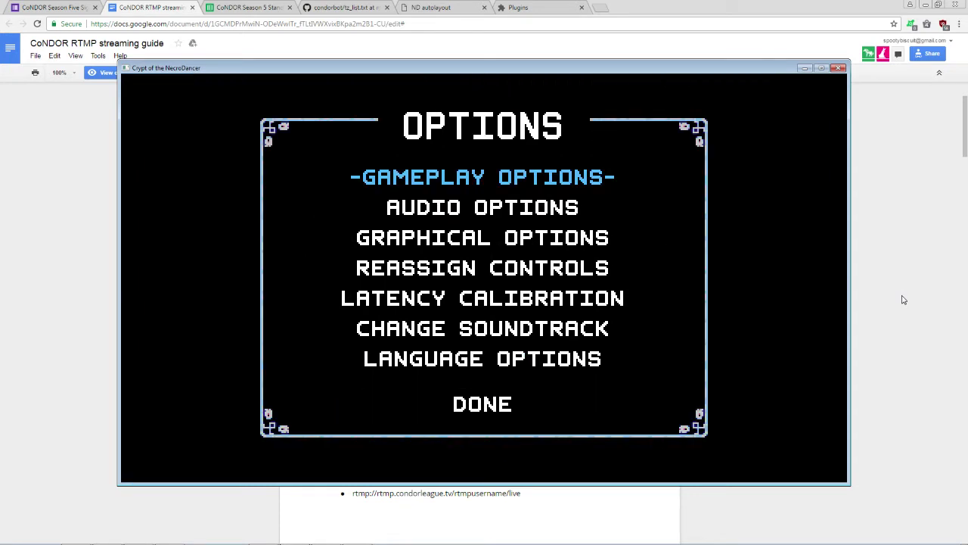
pyautogui.press('Down')
pyautogui.press('Down')
# Step: Review the Graphical Options: windowed mode, view multiplier 3X, speedrun timer and Change Resolution
pyautogui.press('Return')
pyautogui.press('Up')
pyautogui.press('Up')
pyautogui.press('Up')
pyautogui.press('Up')
pyautogui.press('Up')
pyautogui.press('Up')
pyautogui.press('Up')
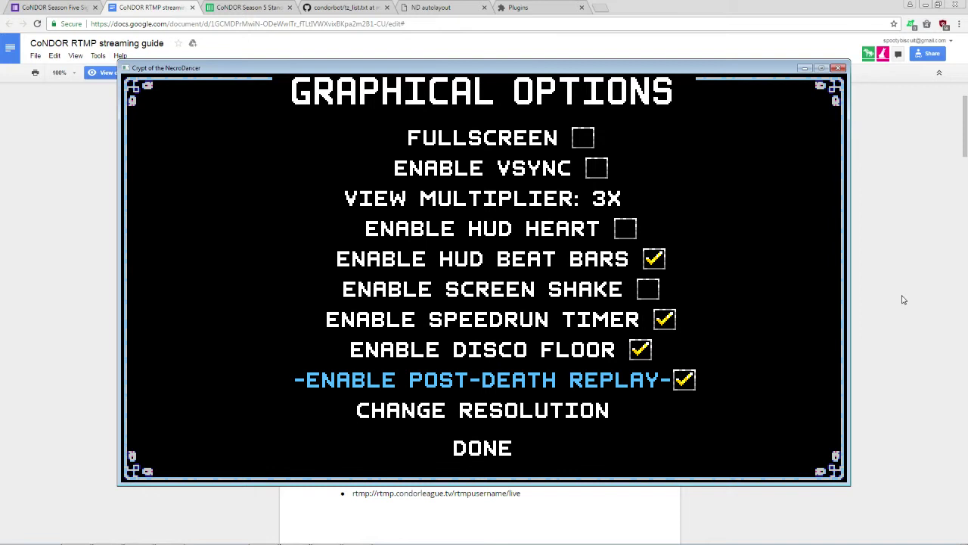
pyautogui.press('Down')
pyautogui.press('Down')
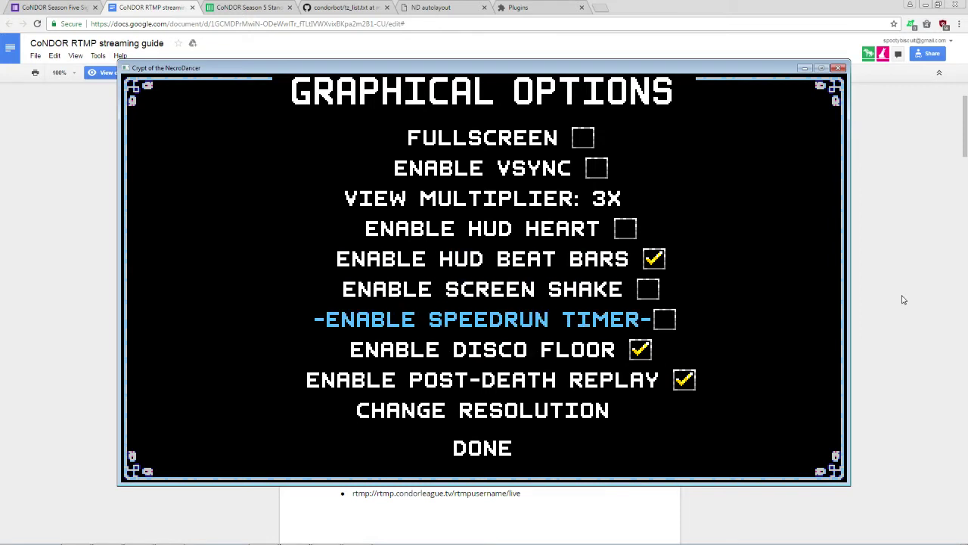
pyautogui.press('Down')
pyautogui.press('Down')
pyautogui.press('Down')
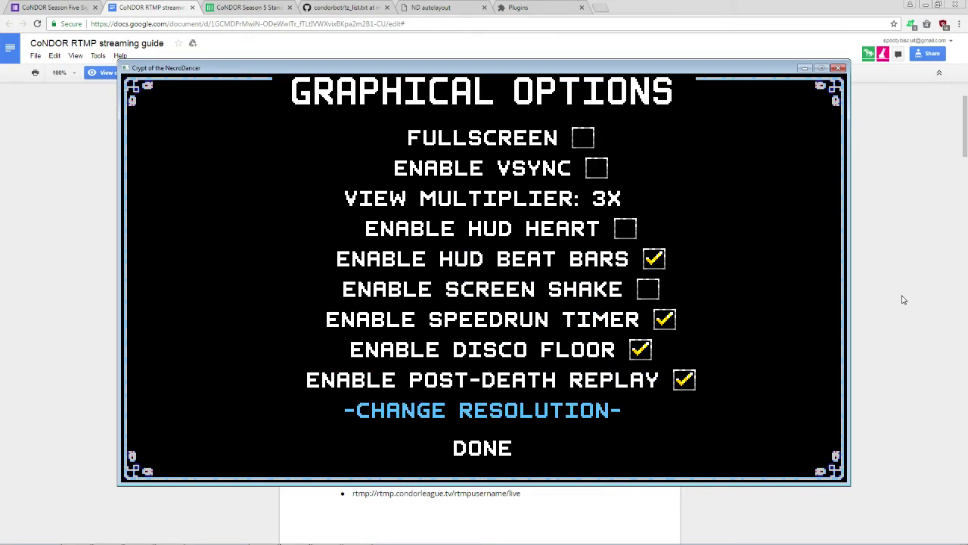
pyautogui.press('Up')
pyautogui.press('Up')
pyautogui.press('Up')
pyautogui.press('Up')
pyautogui.press('Up')
pyautogui.press('Up')
pyautogui.press('Down')
pyautogui.press('Down')
pyautogui.press('Down')
pyautogui.press('Down')
pyautogui.press('Down')
pyautogui.press('Down')
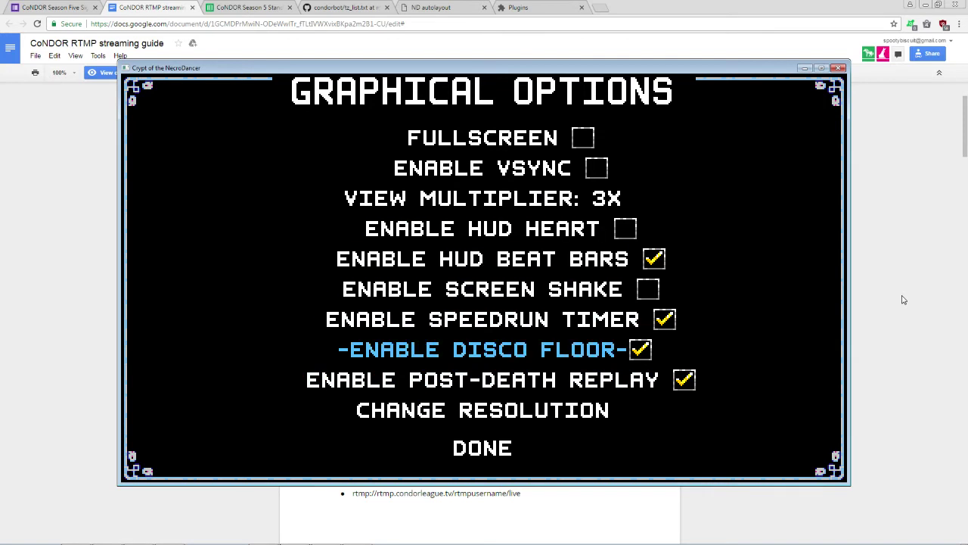
pyautogui.moveTo(306, 538)
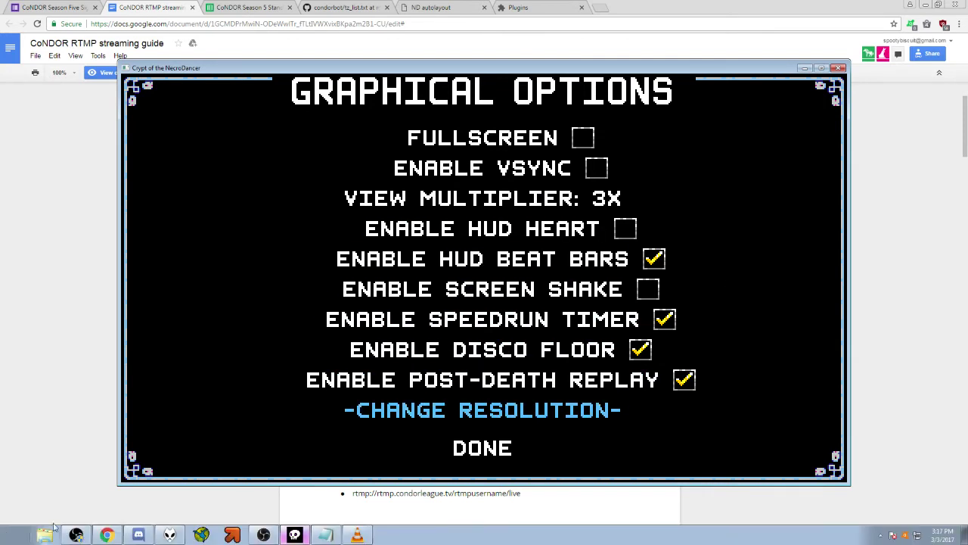
# Step: Look up the 1920x1080 and 960x540 resolution lines in the condor res.txt notes
pyautogui.click(324, 534)
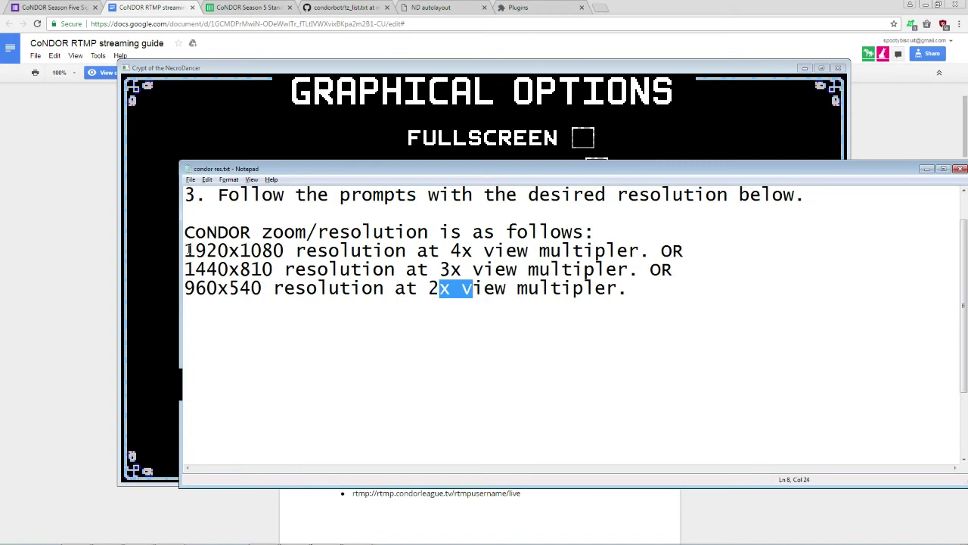
pyautogui.moveTo(185, 250)
pyautogui.mouseDown()
pyautogui.moveTo(640, 250)
pyautogui.moveTo(263, 287)
pyautogui.moveTo(185, 269)
pyautogui.mouseUp()
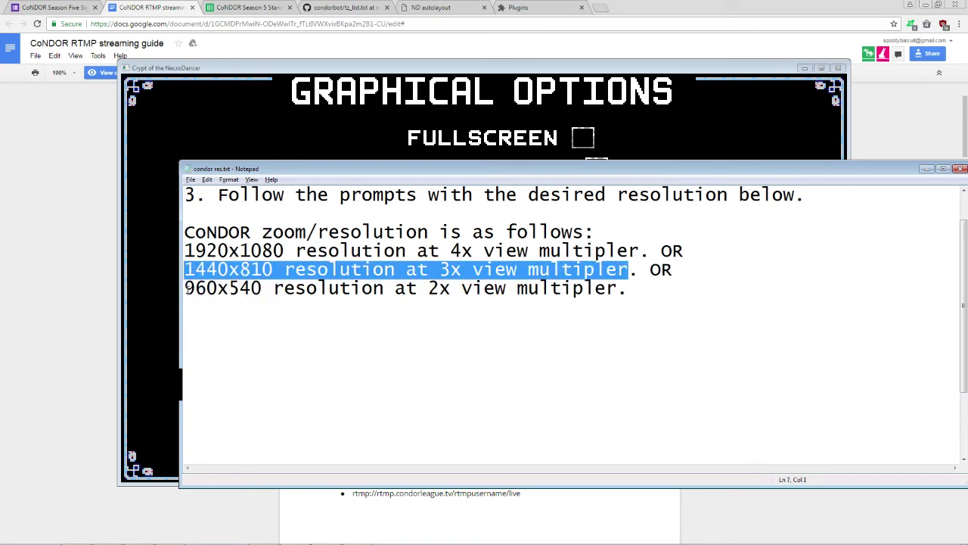
pyautogui.moveTo(186, 288); pyautogui.dragTo(618, 288)
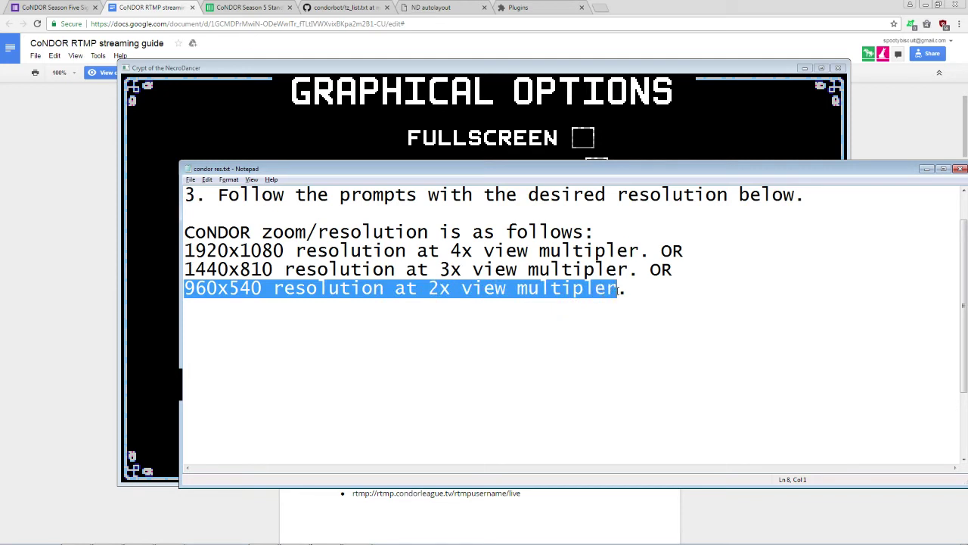
# Step: Cancel the game's resolution change, return to its main Options menu, and bring OBS back
pyautogui.click(434, 65)
pyautogui.press('Return')
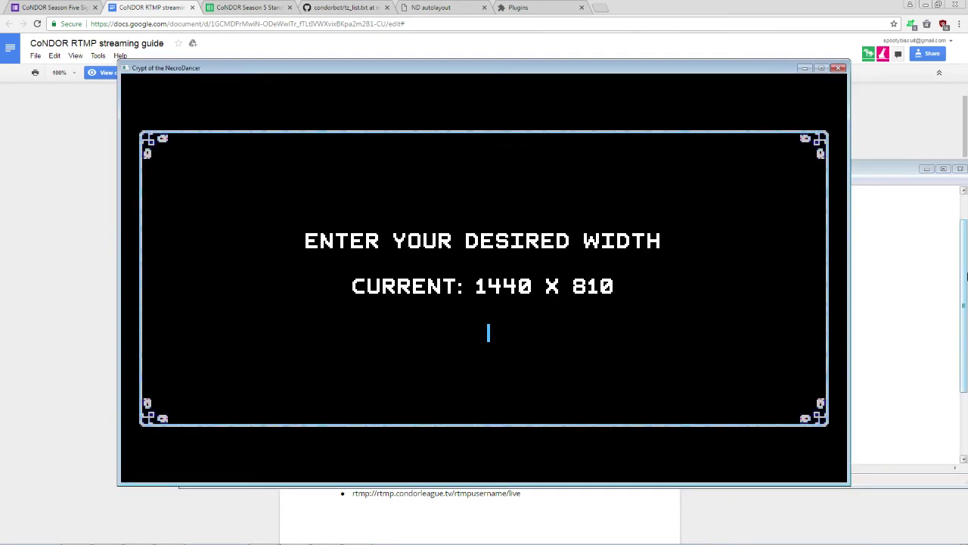
pyautogui.press('Escape')
pyautogui.press('Up')
pyautogui.press('Up')
pyautogui.press('Up')
pyautogui.press('Up')
pyautogui.press('Up')
pyautogui.press('Up')
pyautogui.press('Up')
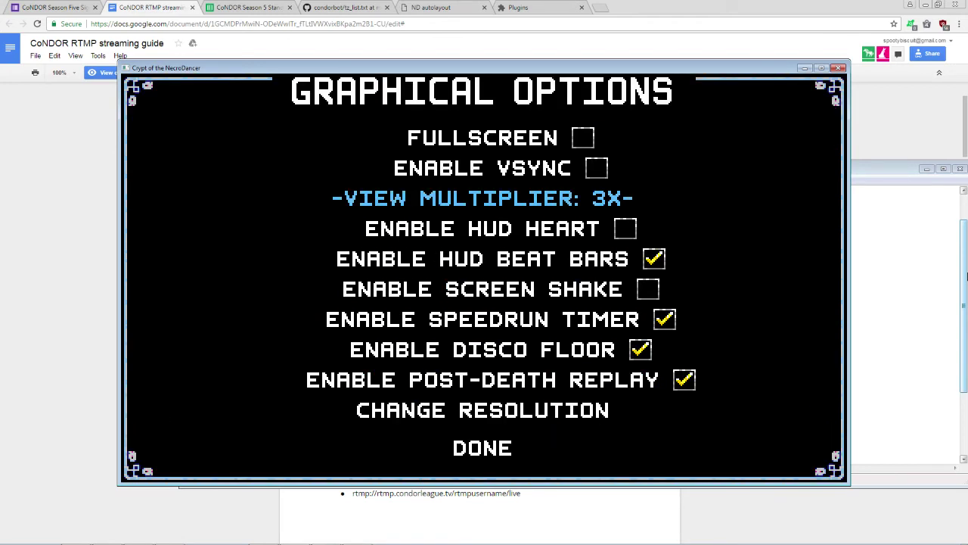
pyautogui.press('Escape')
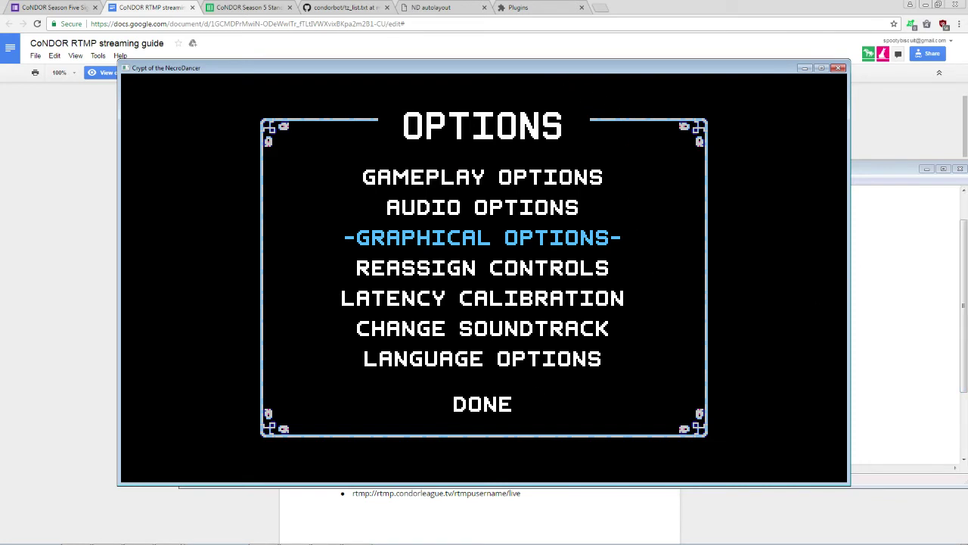
pyautogui.click(260, 535)
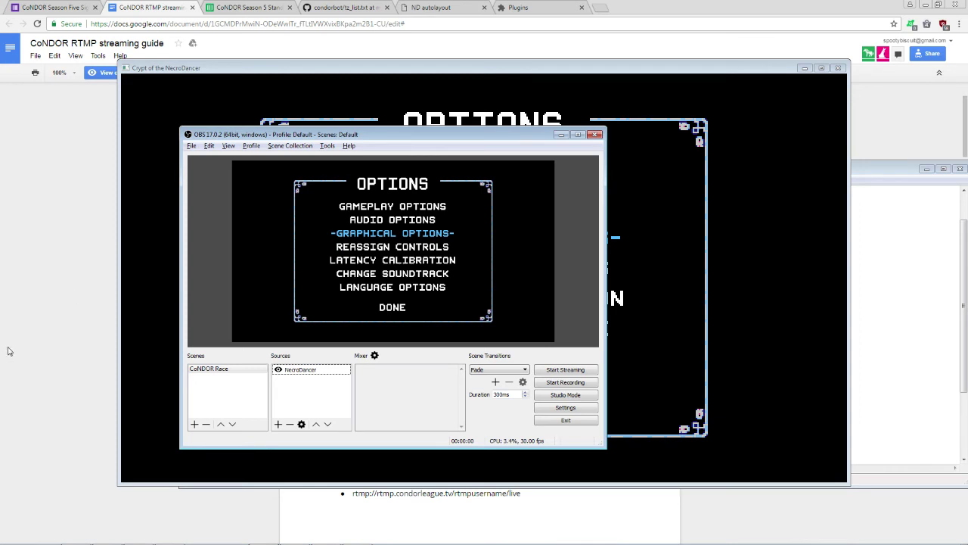
pyautogui.click(299, 373)
pyautogui.rightClick(299, 376)
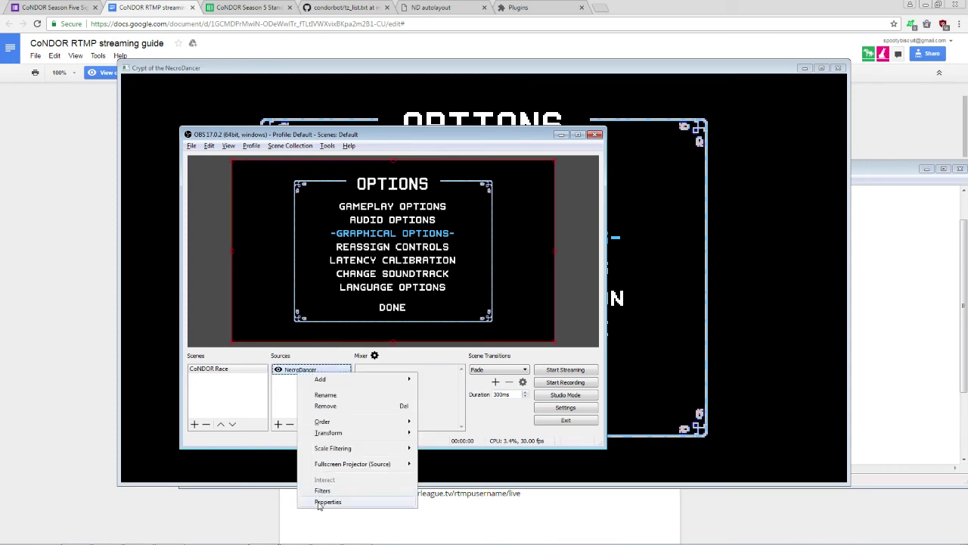
pyautogui.click(318, 501)
pyautogui.scroll(-1, 253, 385)
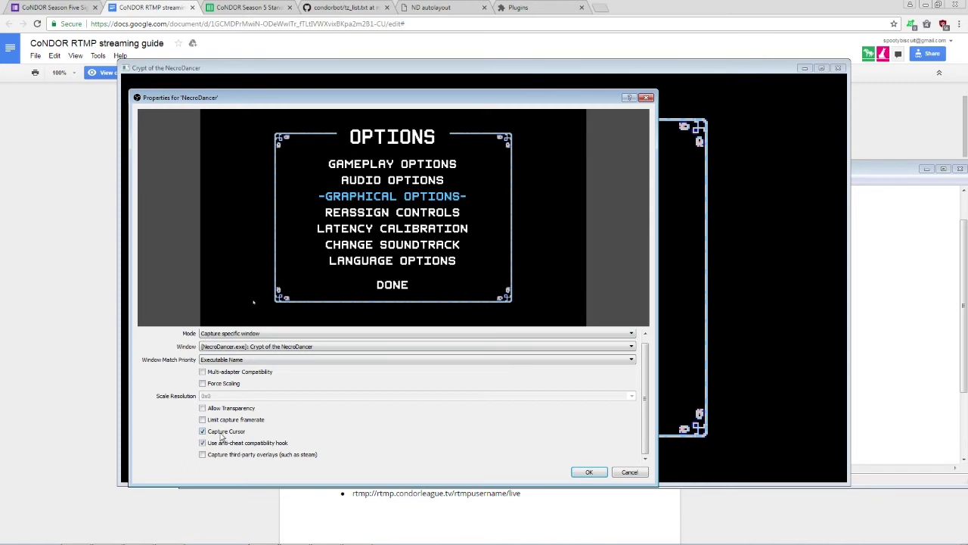
pyautogui.click(581, 471)
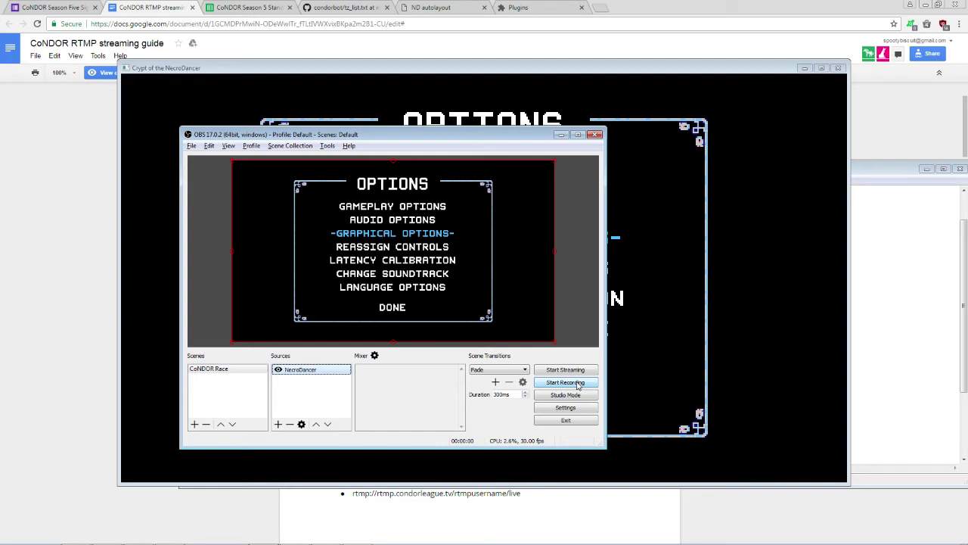
# Step: Start an OBS test recording and leave the game's options to begin the seeded run
pyautogui.click(579, 382)
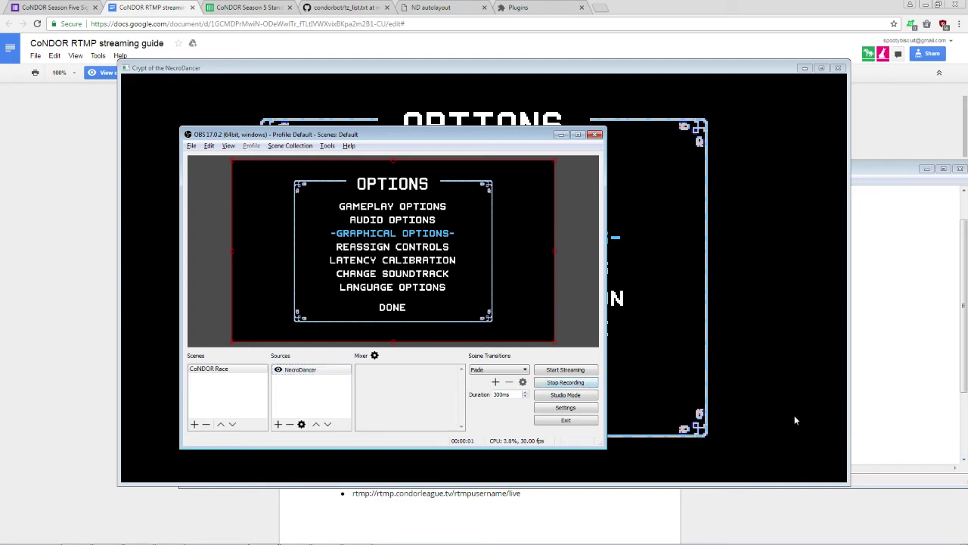
pyautogui.hotkey('alt', 'Tab')
pyautogui.press('Escape')
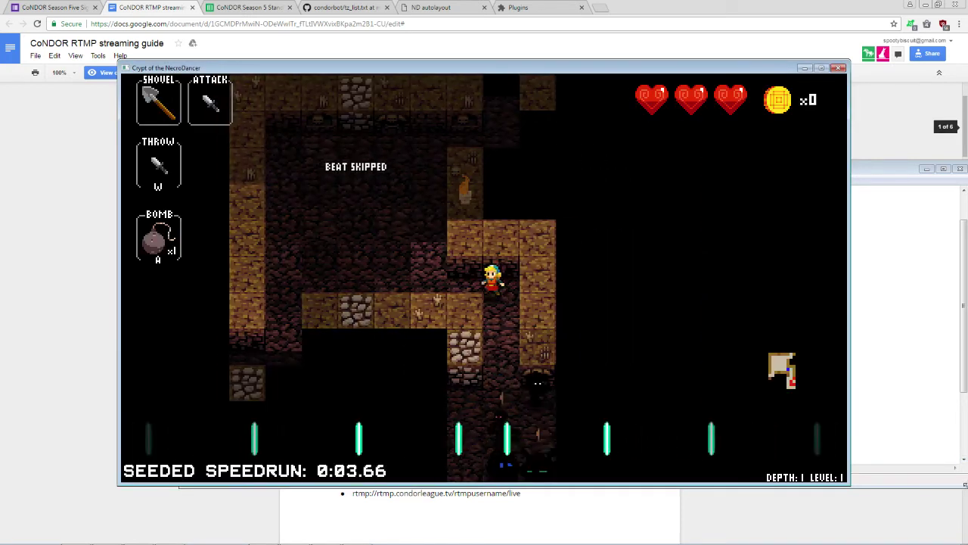
# Step: Move the character around the starting room toward the enemies, then pause and return to OBS
pyautogui.press('Left')
pyautogui.press('Left')
pyautogui.press('Left')
pyautogui.press('Left')
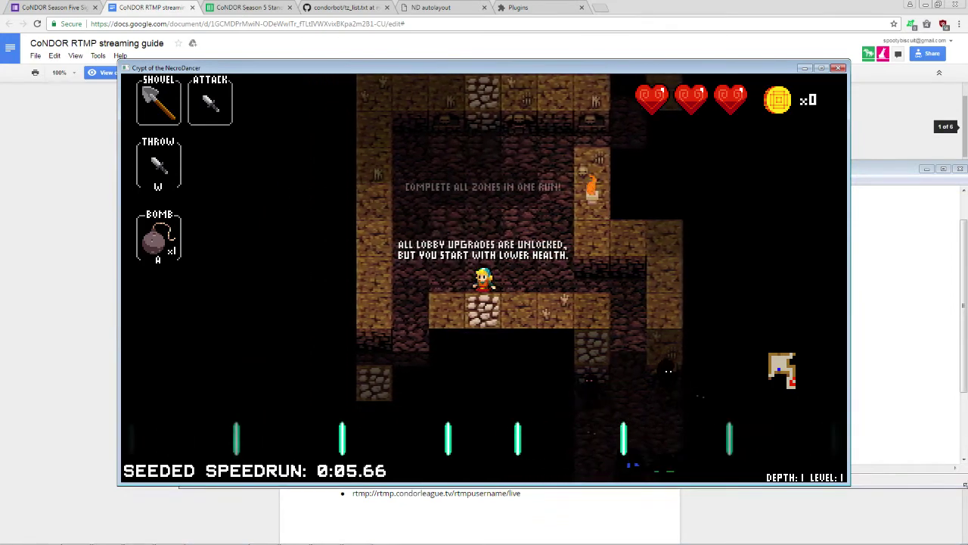
pyautogui.press('Left')
pyautogui.press('Up')
pyautogui.press('Right')
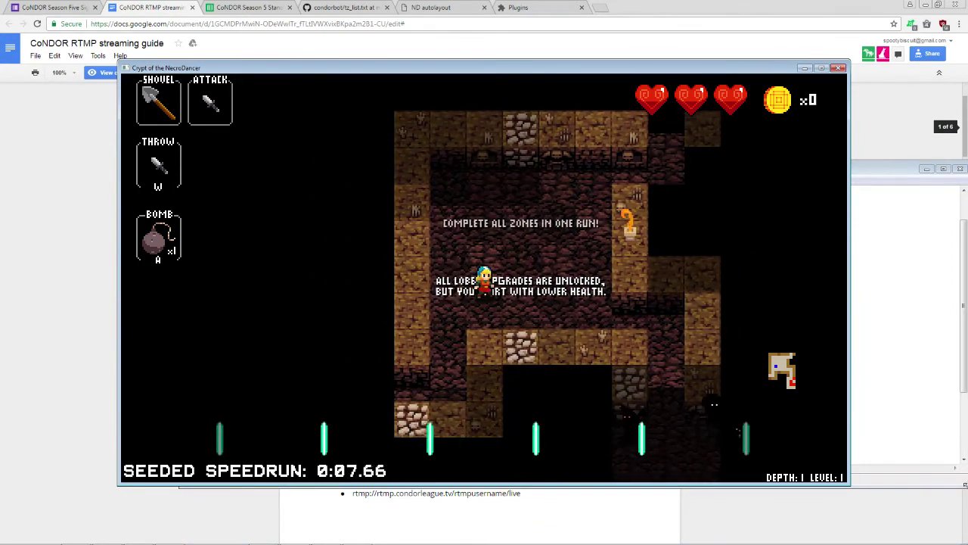
pyautogui.press('Down')
pyautogui.press('Right')
pyautogui.press('Up')
pyautogui.press('Right')
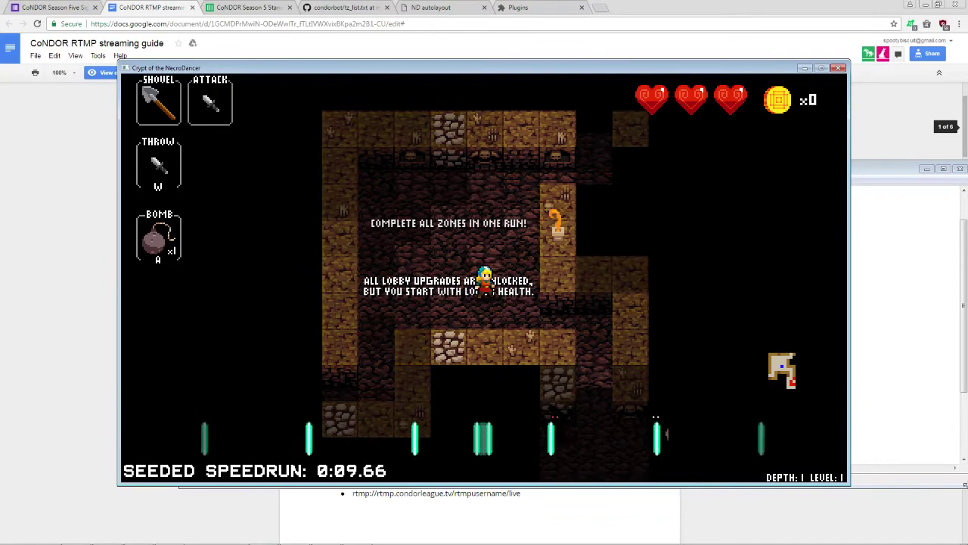
pyautogui.press('Down')
pyautogui.press('Right')
pyautogui.press('Right')
pyautogui.press('Right')
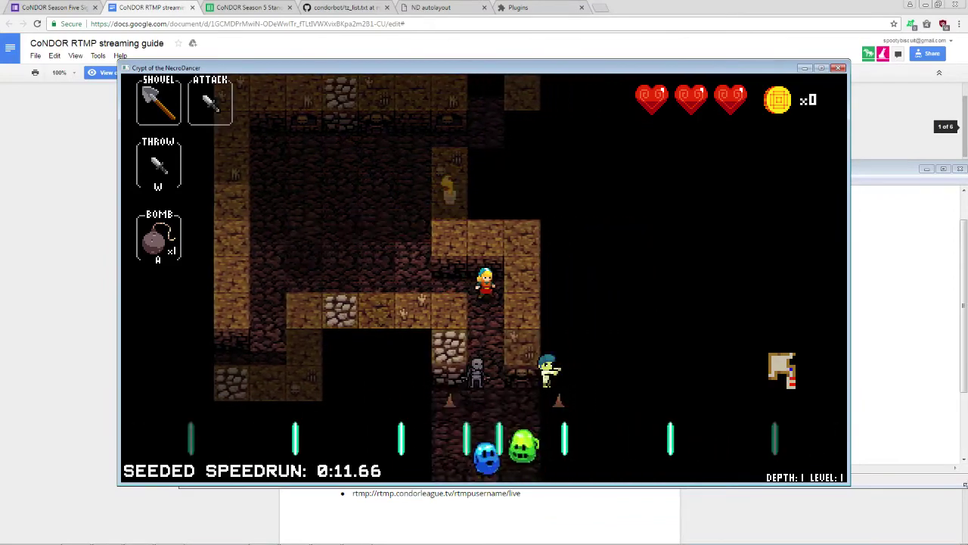
pyautogui.press('Down')
pyautogui.press('Escape')
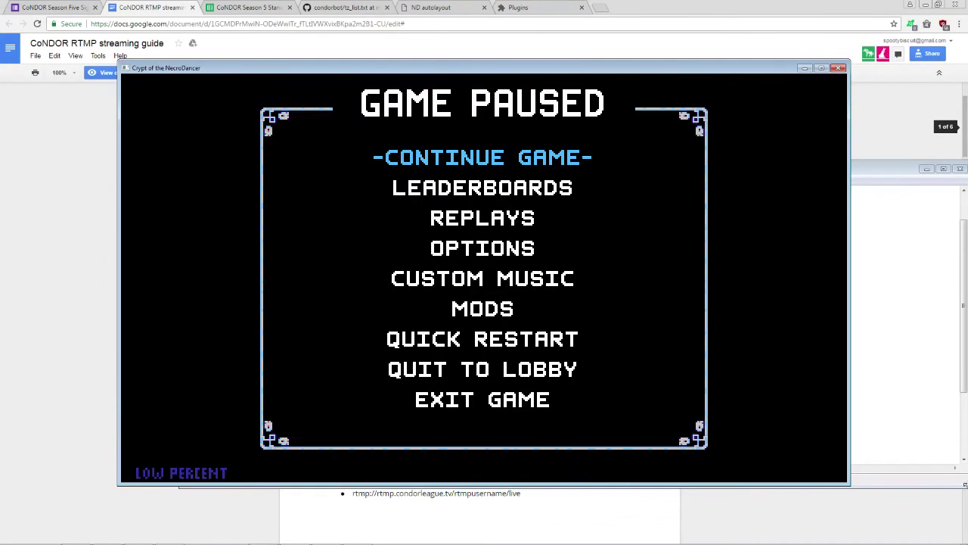
pyautogui.hotkey('alt', 'Tab')
# Step: Stop recording, play the new .flv from the Videos library in VLC, then close VLC and Explorer
pyautogui.click(559, 382)
pyautogui.press('super')
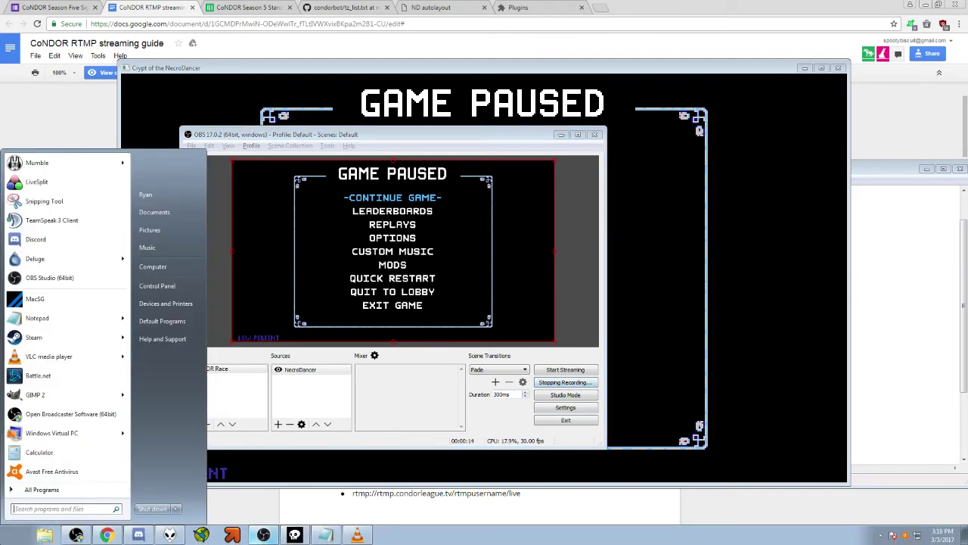
pyautogui.click(153, 266)
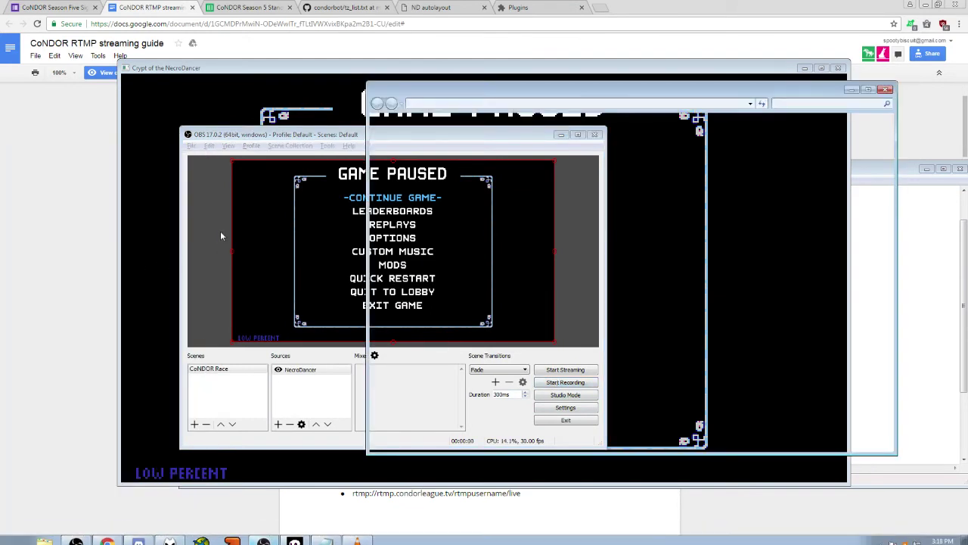
pyautogui.click(404, 244)
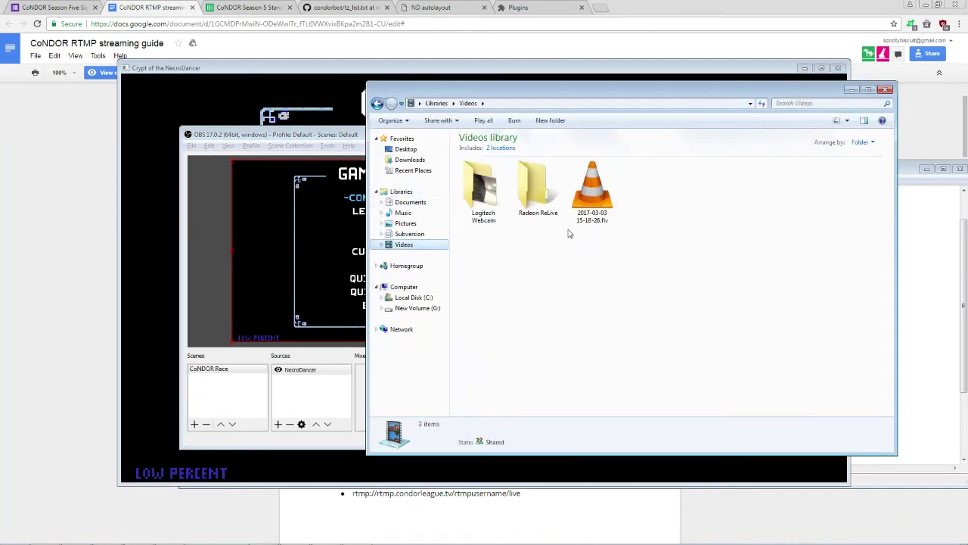
pyautogui.doubleClick(597, 188)
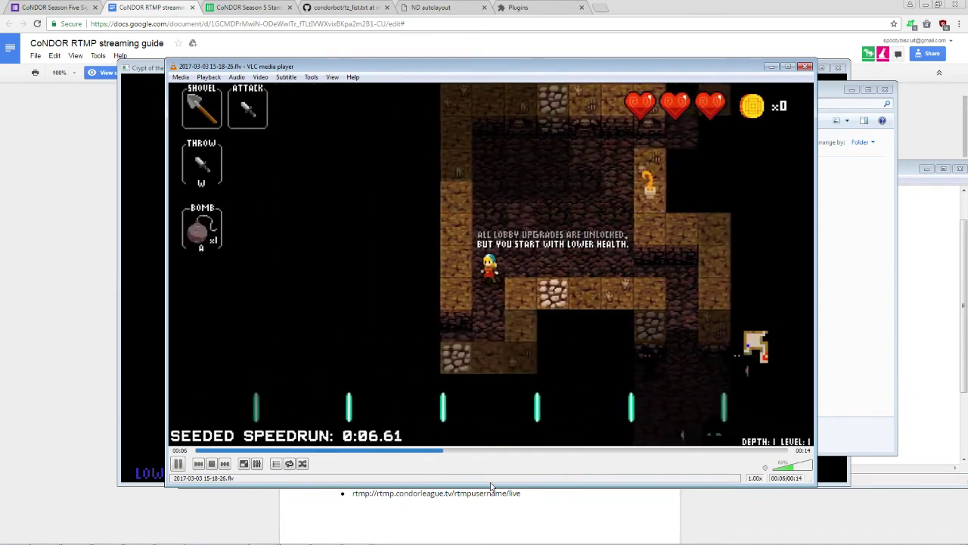
pyautogui.click(807, 66)
pyautogui.click(887, 90)
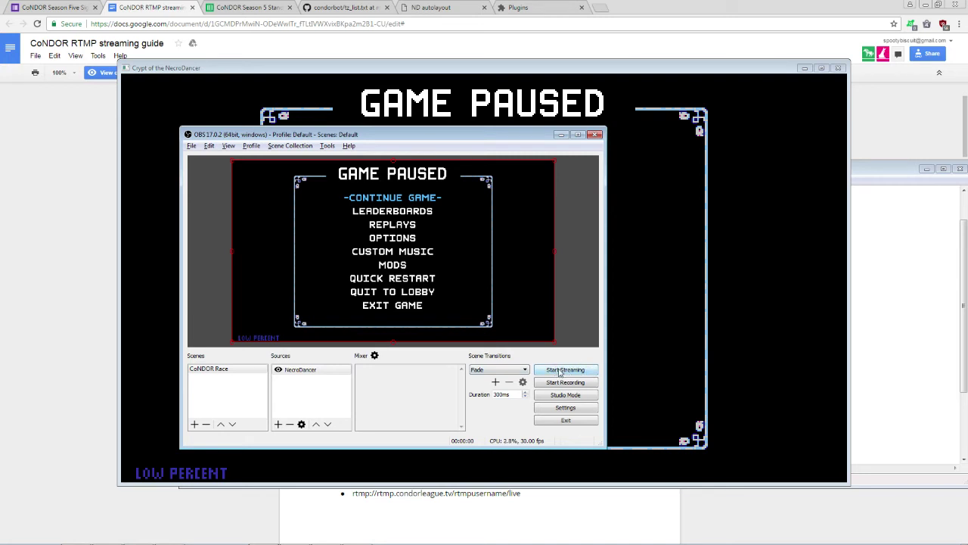
pyautogui.click(560, 370)
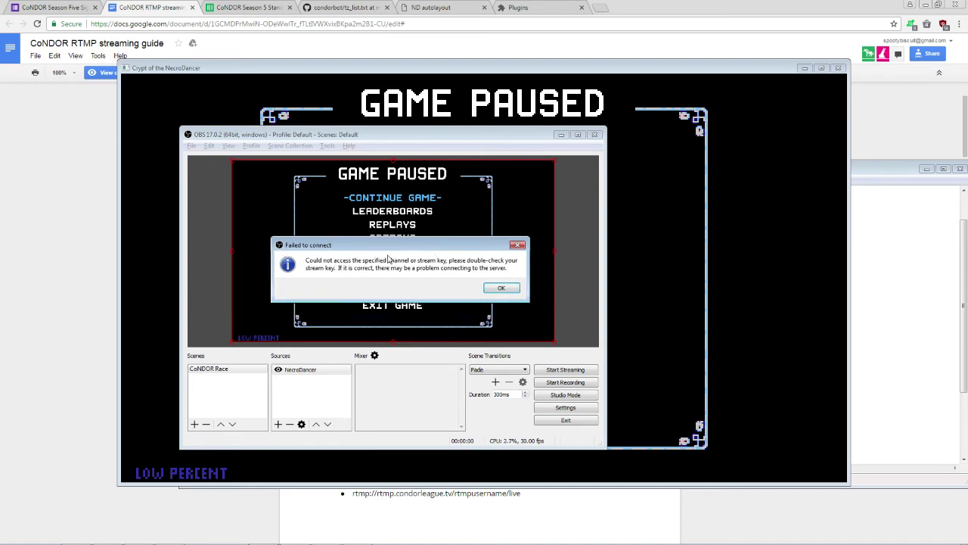
pyautogui.moveTo(454, 248); pyautogui.dragTo(444, 238)
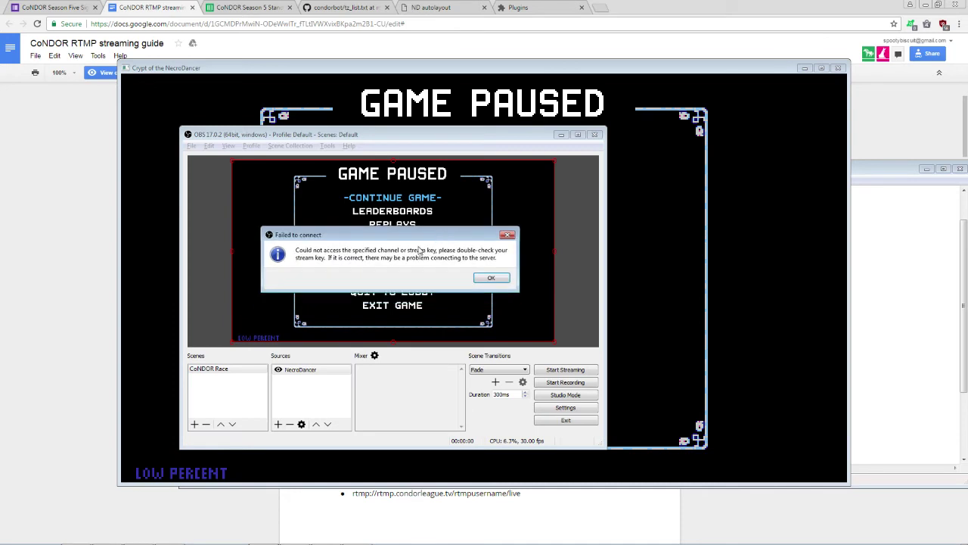
pyautogui.click(491, 278)
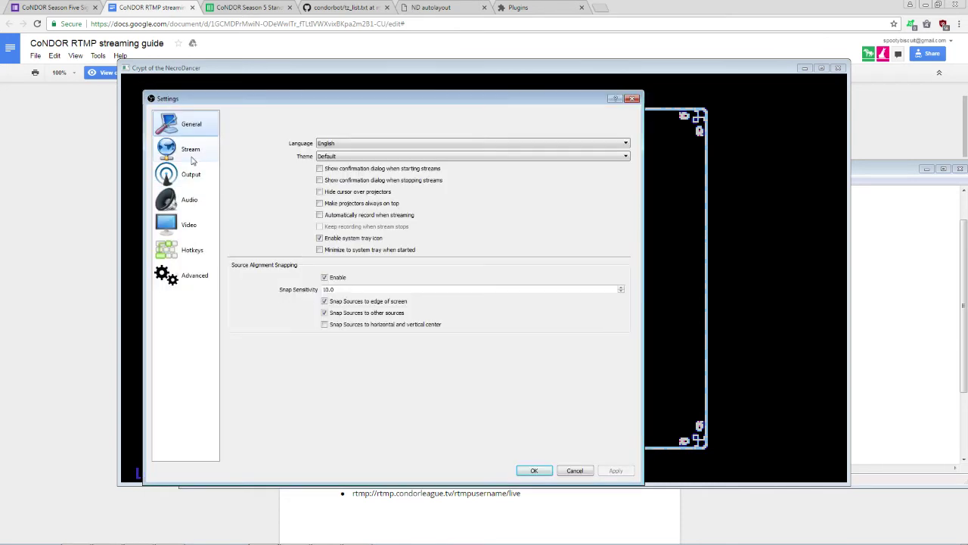
# Step: Check the stream server settings and stream key, leaving them unchanged
pyautogui.click(190, 149)
pyautogui.click(611, 160)
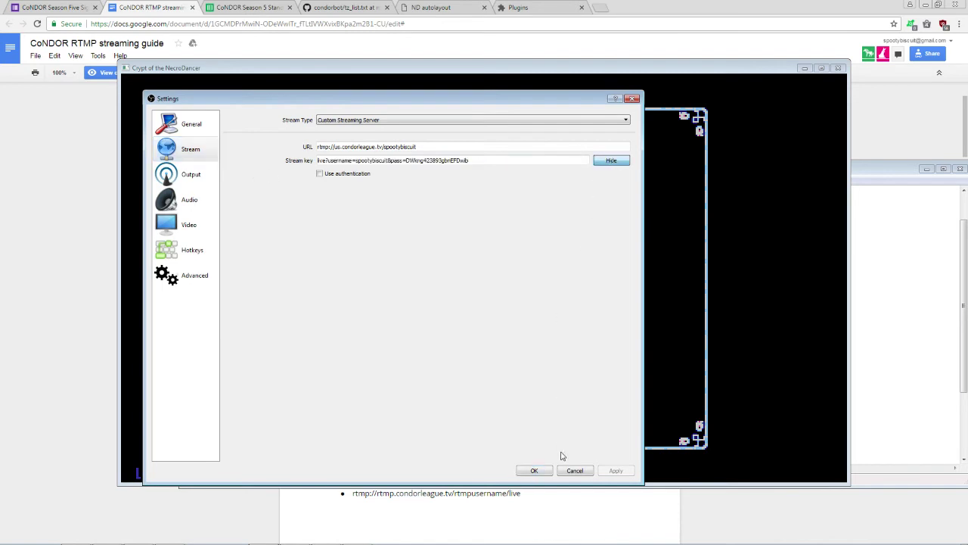
pyautogui.click(569, 470)
# Step: Switch to the CoNDOR RTMP profile and scene collection and start streaming
pyautogui.click(251, 145)
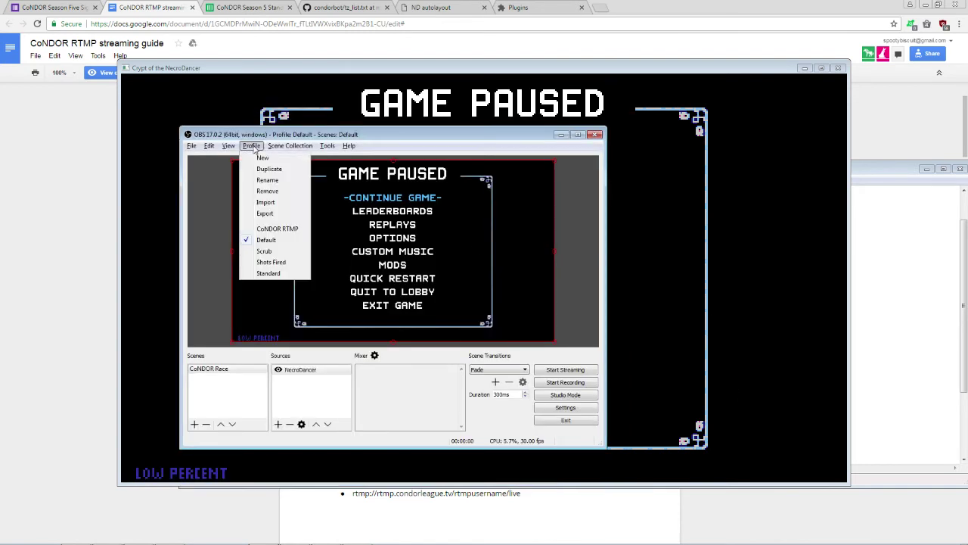
pyautogui.click(274, 228)
pyautogui.click(290, 145)
pyautogui.click(299, 228)
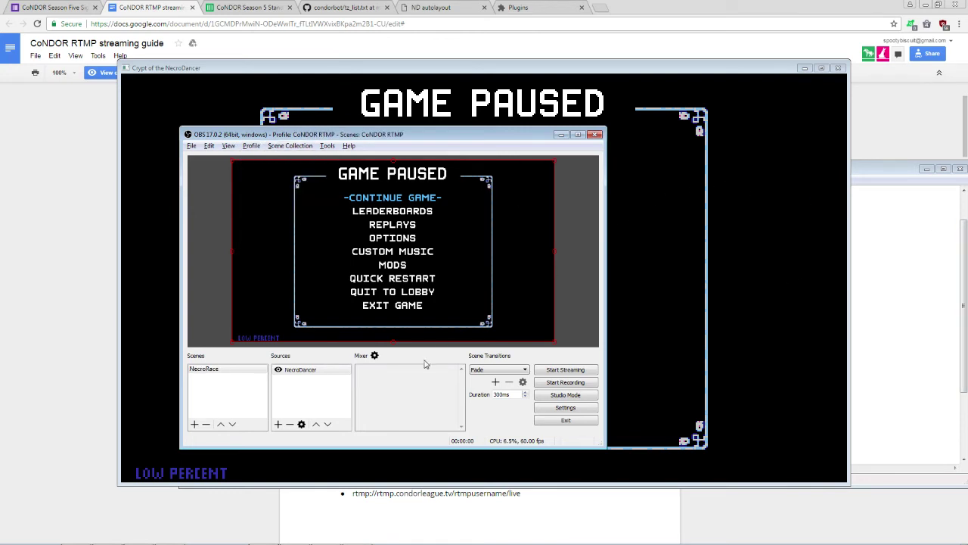
pyautogui.click(571, 372)
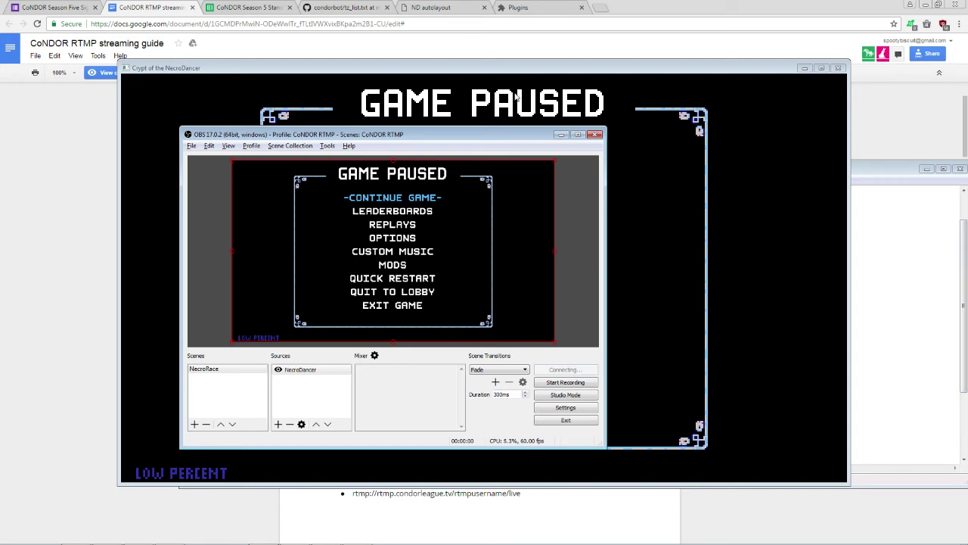
# Step: Reload the channel's ND autolayout viewer page so the live stream plays
pyautogui.click(430, 8)
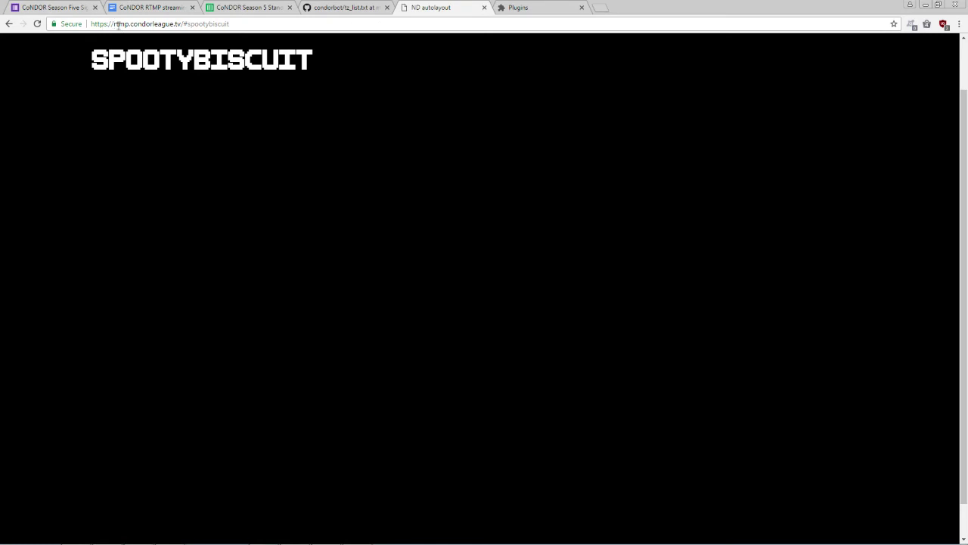
pyautogui.moveTo(191, 24); pyautogui.dragTo(274, 23)
pyautogui.click(274, 24)
pyautogui.press('Return')
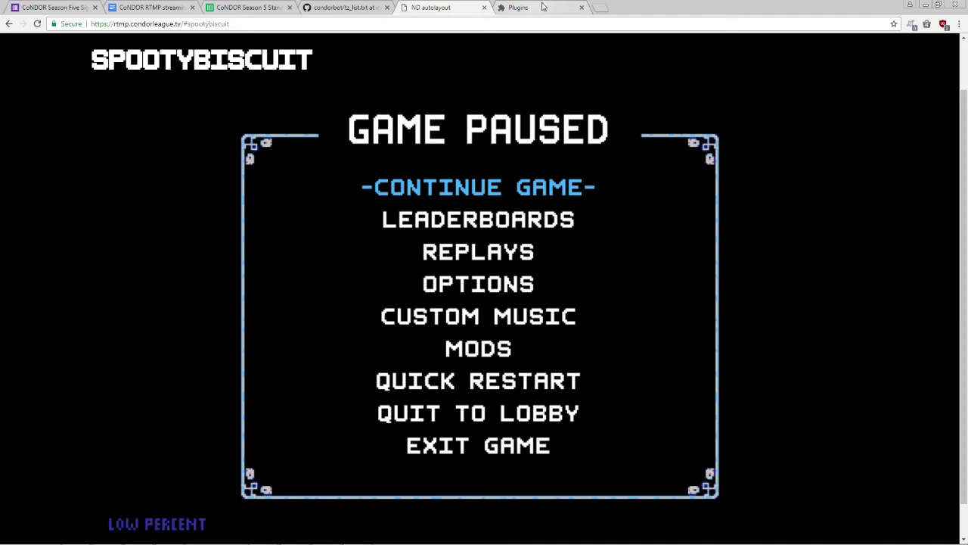
# Step: Set Adobe Flash Player 24.0.0.221 to always allowed to run on chrome://plugins
pyautogui.click(540, 6)
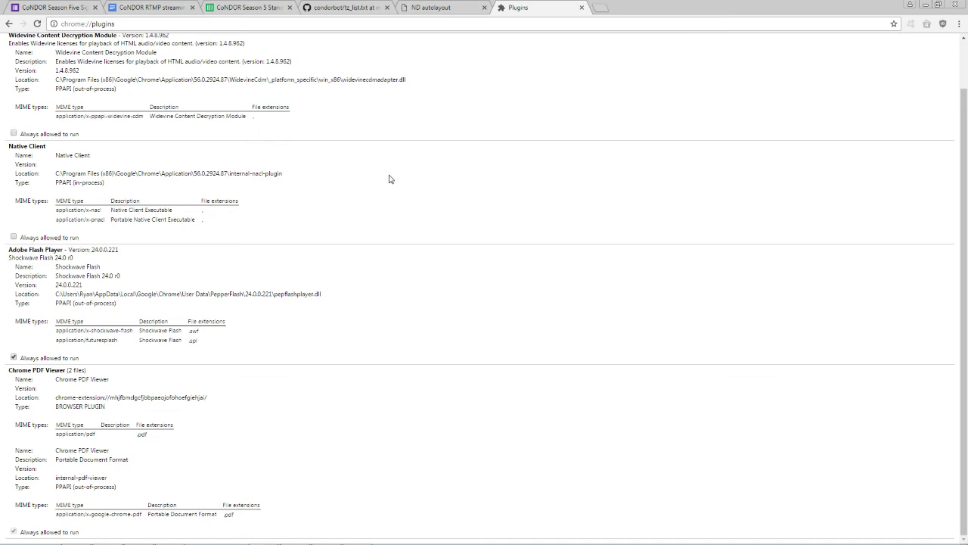
pyautogui.scroll(1, 140, 257)
pyautogui.scroll(-1, 162, 211)
pyautogui.moveTo(6, 255); pyautogui.dragTo(111, 251)
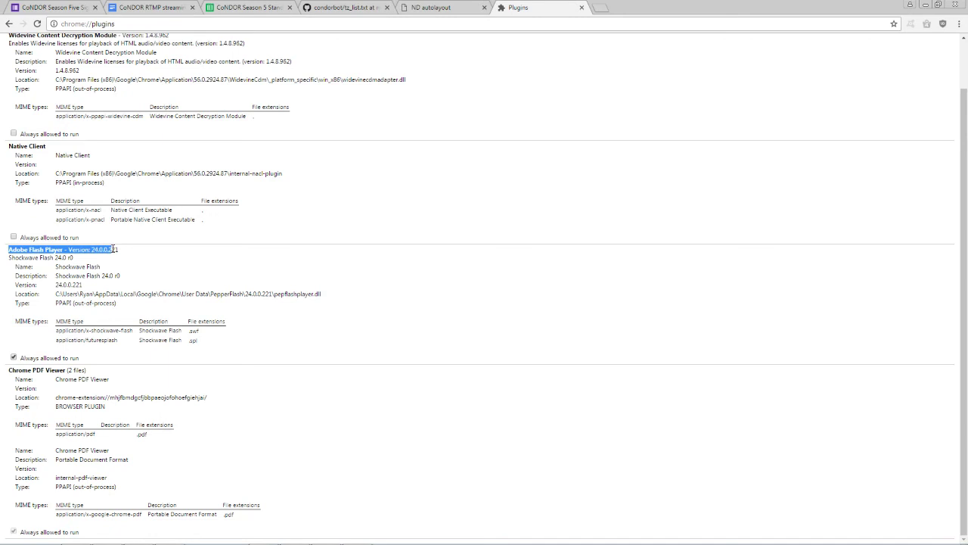
pyautogui.click(13, 358)
pyautogui.click(312, 269)
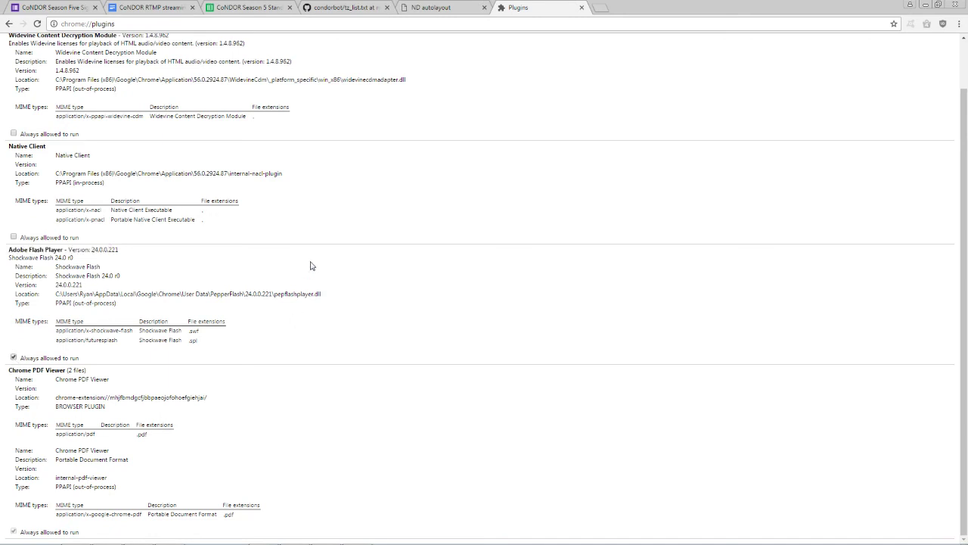
pyautogui.scroll(1, 169, 208)
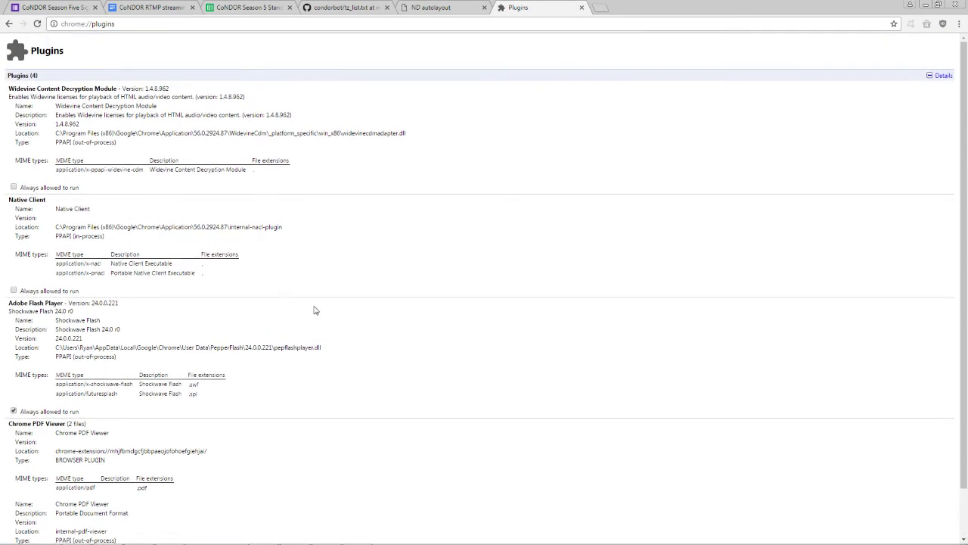
pyautogui.scroll(-1, 484, 295)
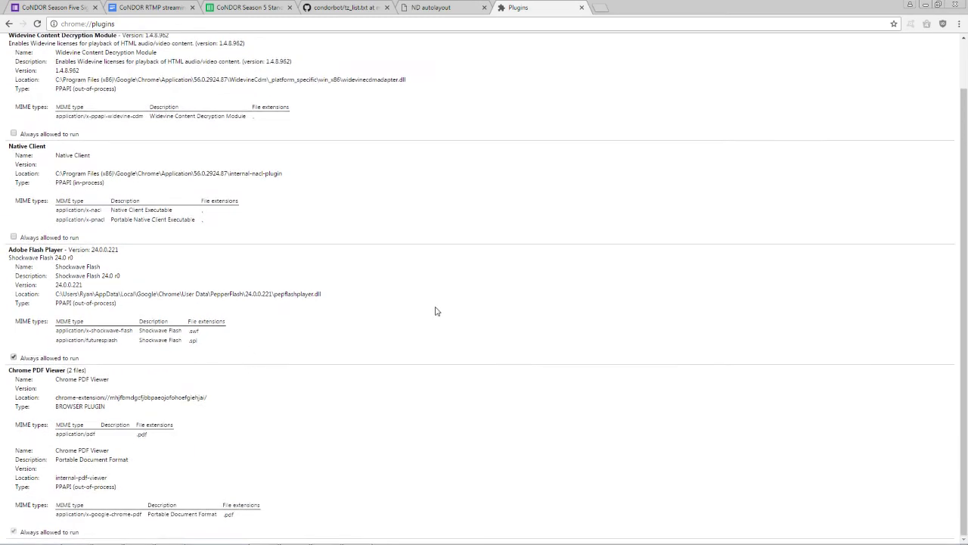
pyautogui.moveTo(31, 535)
# Step: Launch VLC media player and centre its window on screen
pyautogui.click(435, 8)
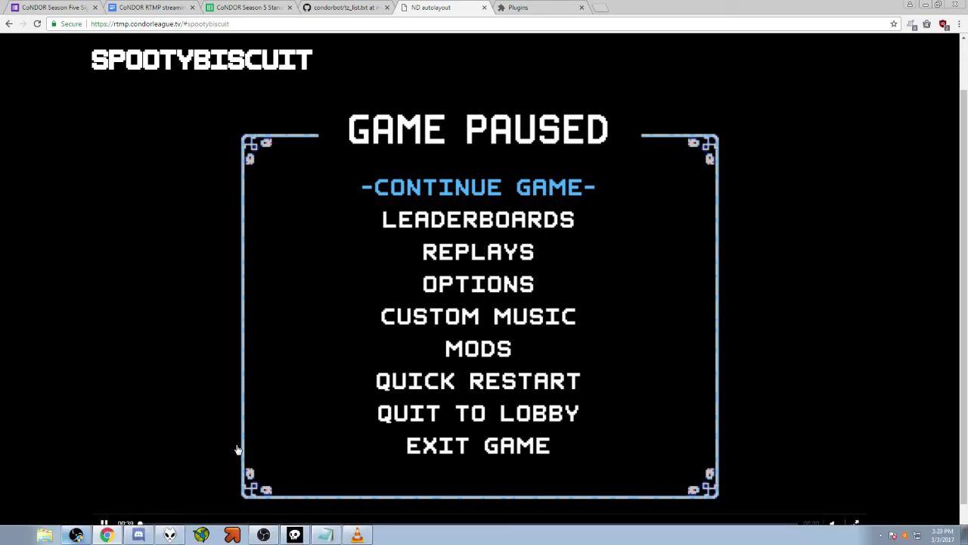
pyautogui.click(355, 537)
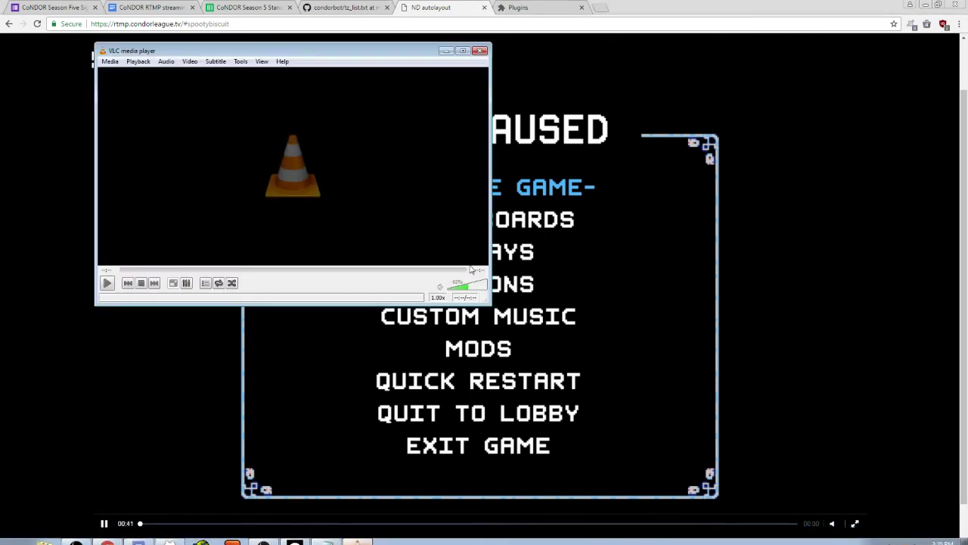
pyautogui.moveTo(300, 55); pyautogui.dragTo(456, 146)
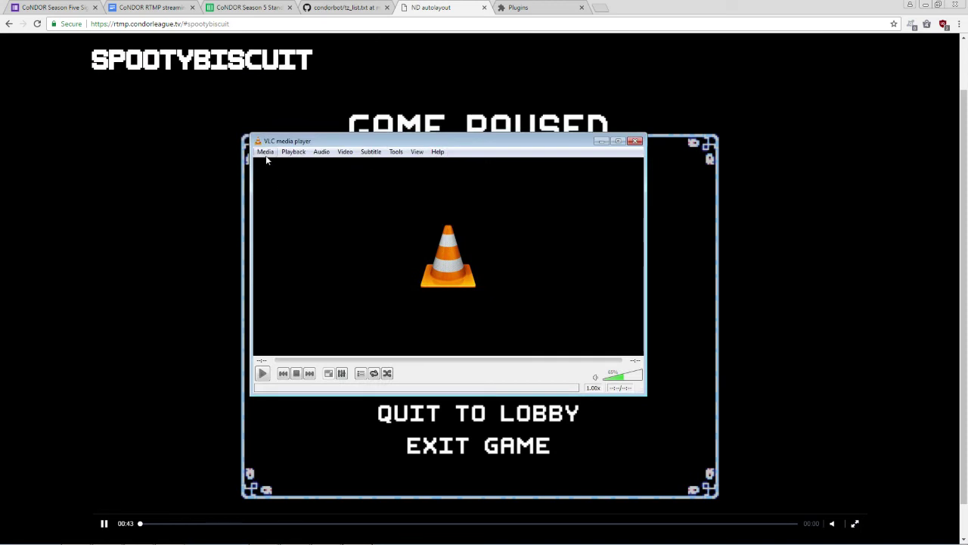
# Step: Play the channel's rtmp://rtmp.condorleague.tv live URL as a network stream
pyautogui.click(266, 152)
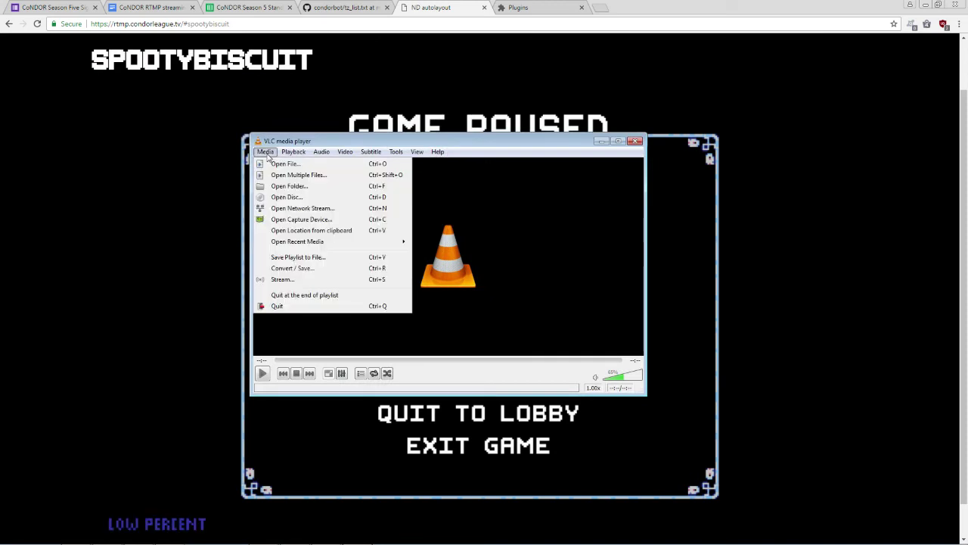
pyautogui.click(280, 215)
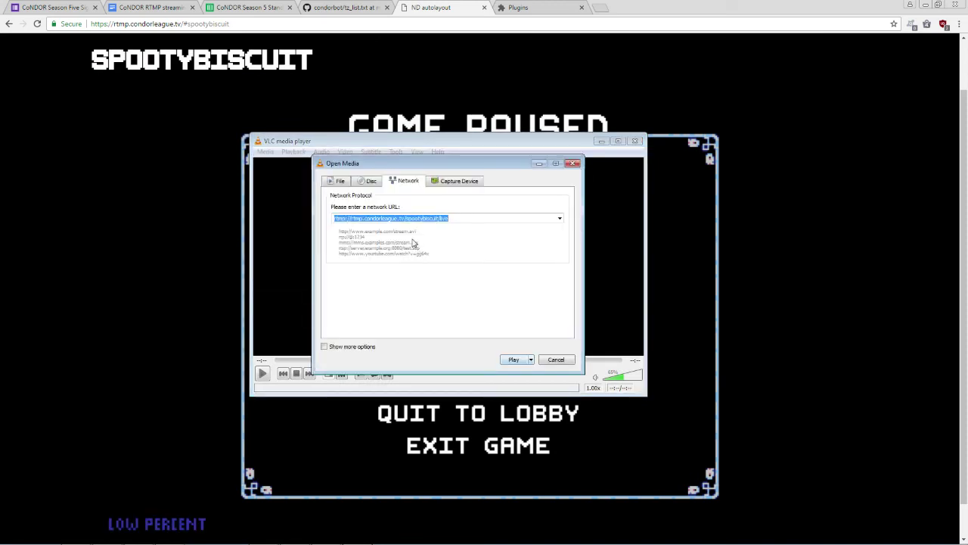
pyautogui.click(335, 218)
pyautogui.moveTo(338, 217); pyautogui.dragTo(353, 219)
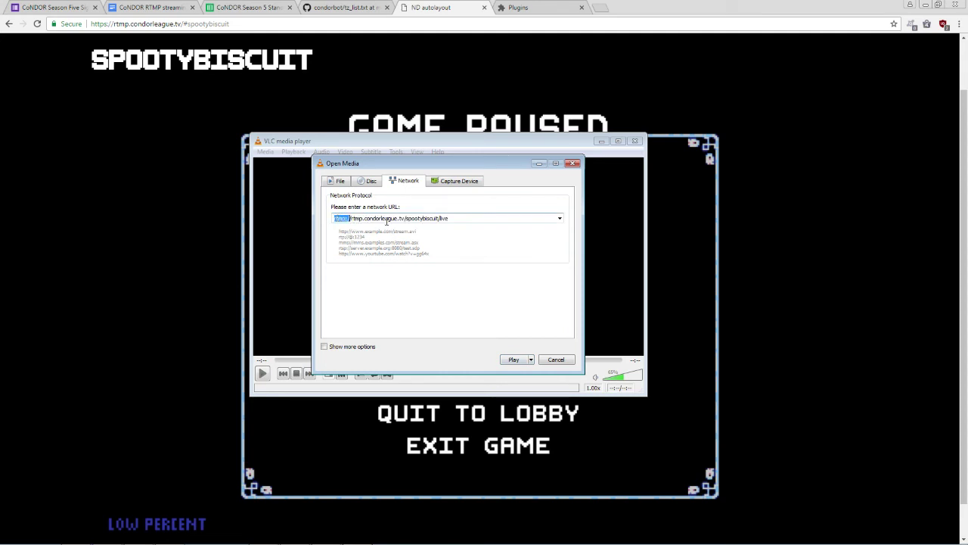
pyautogui.moveTo(405, 218); pyautogui.dragTo(441, 218)
pyautogui.click(443, 218)
pyautogui.click(516, 359)
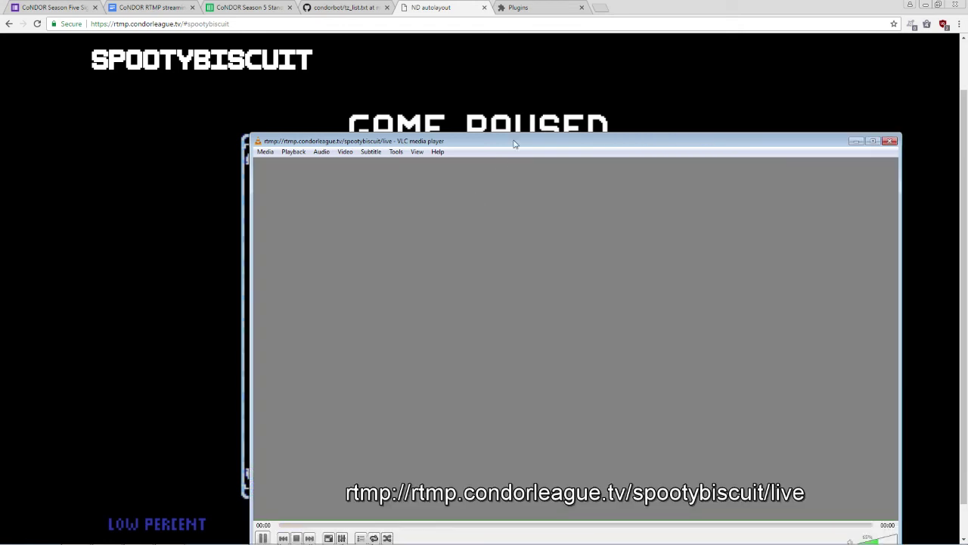
pyautogui.moveTo(513, 144); pyautogui.dragTo(453, 77)
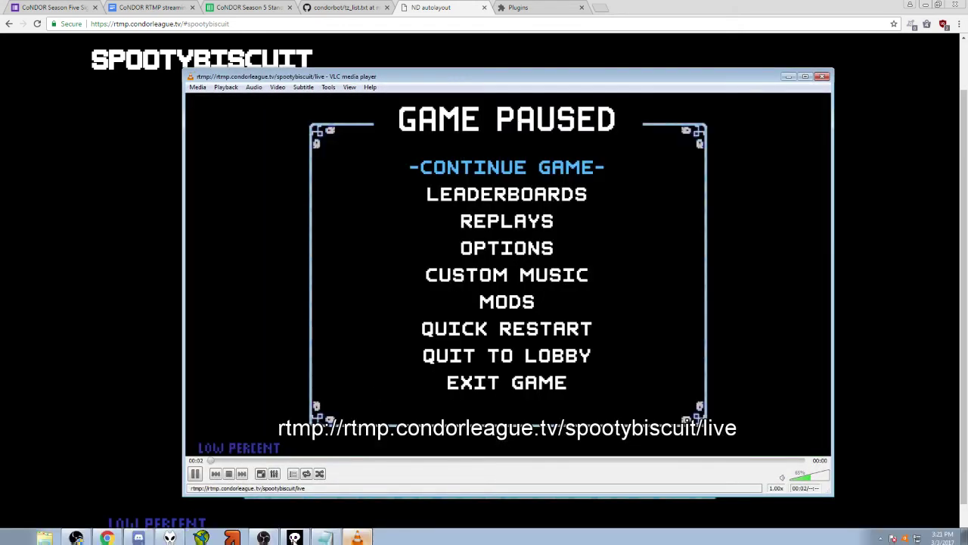
# Step: Quit VLC and close the ND autolayout browser tab
pyautogui.click(267, 535)
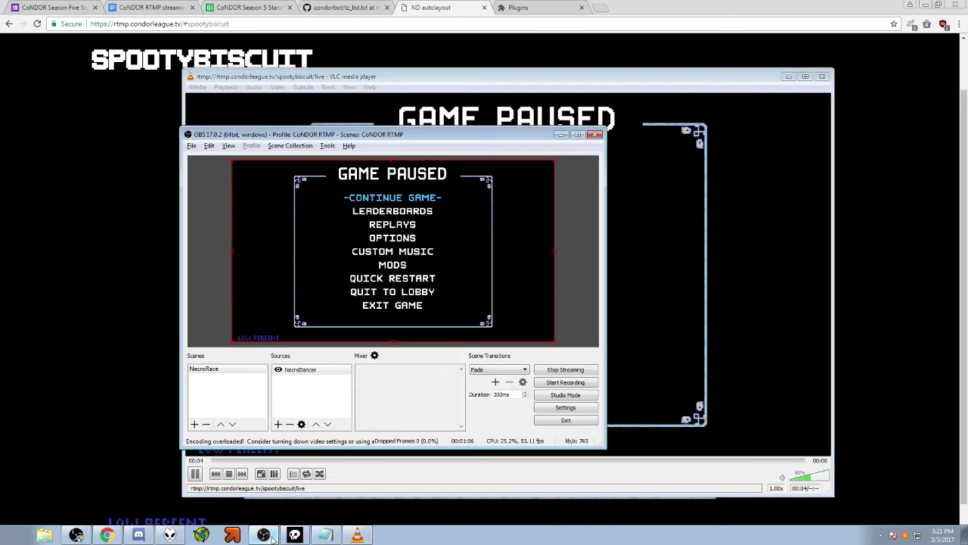
pyautogui.click(775, 104)
pyautogui.hotkey('ctrl', 'q')
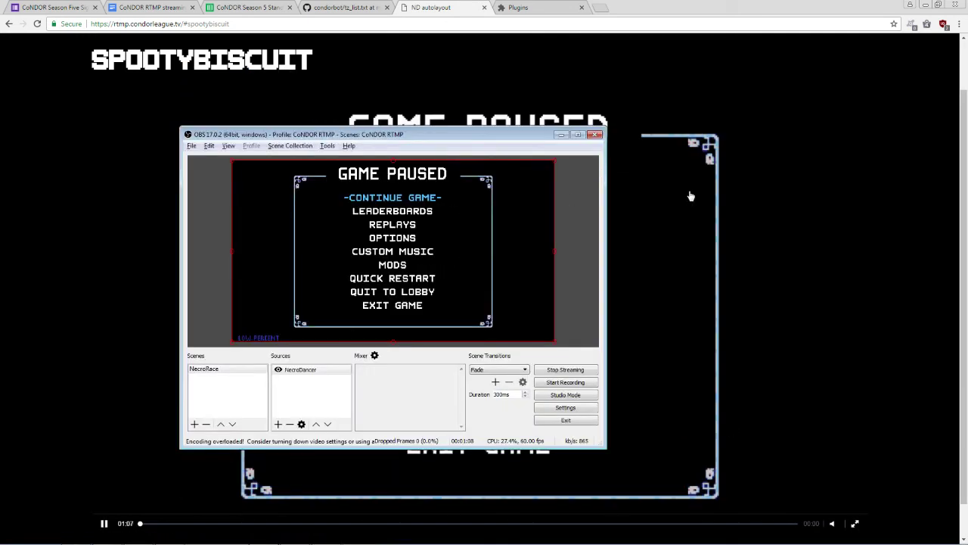
pyautogui.click(484, 8)
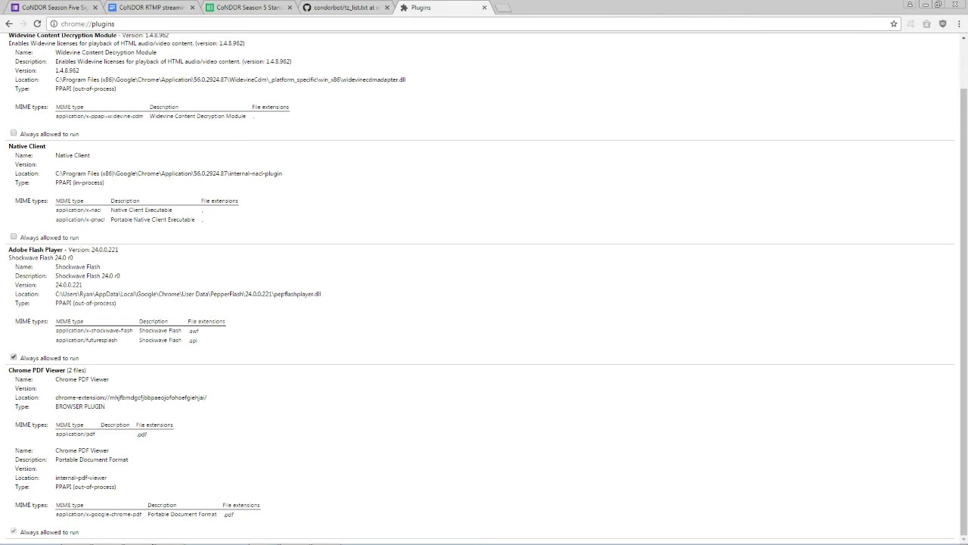
# Step: Stop the OBS live stream, minimize OBS, and bring up Discord
pyautogui.click(263, 535)
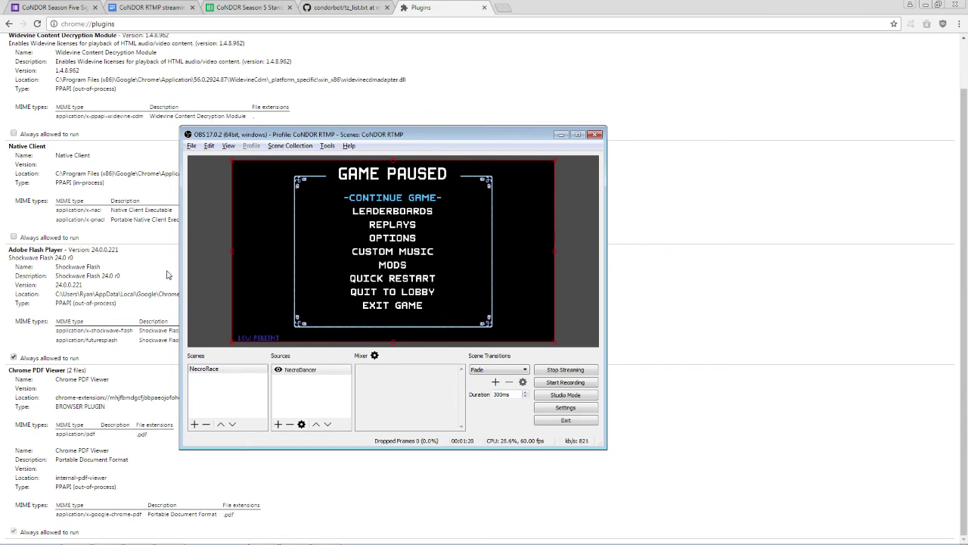
pyautogui.click(574, 371)
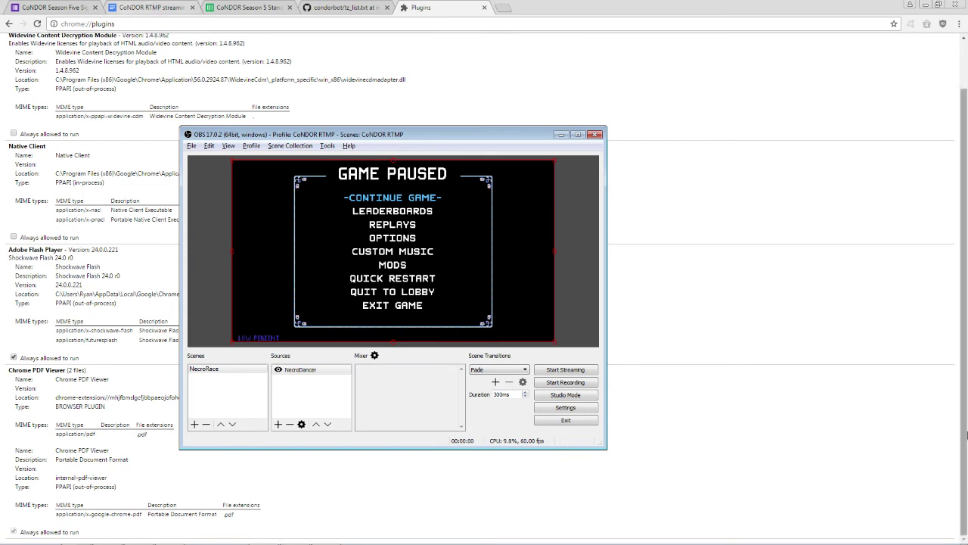
pyautogui.click(559, 136)
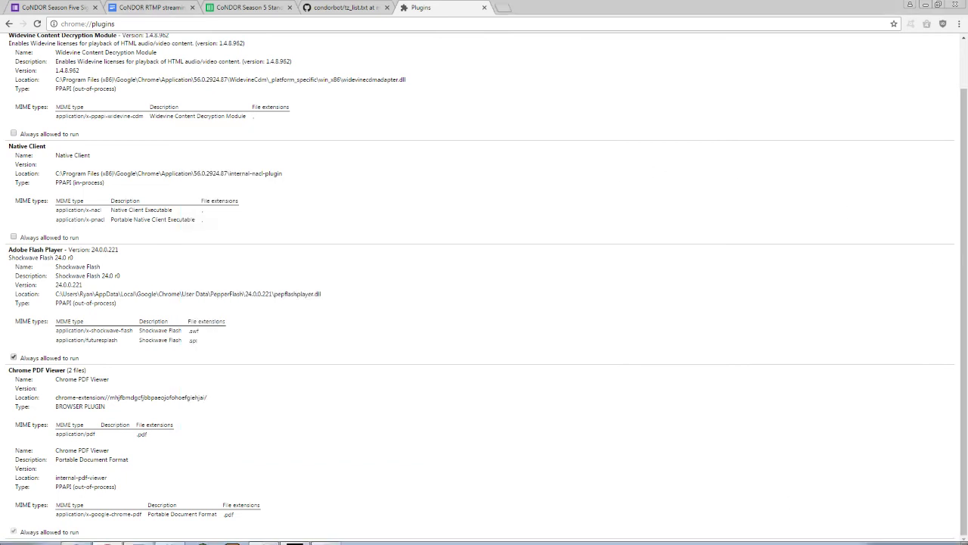
pyautogui.click(139, 535)
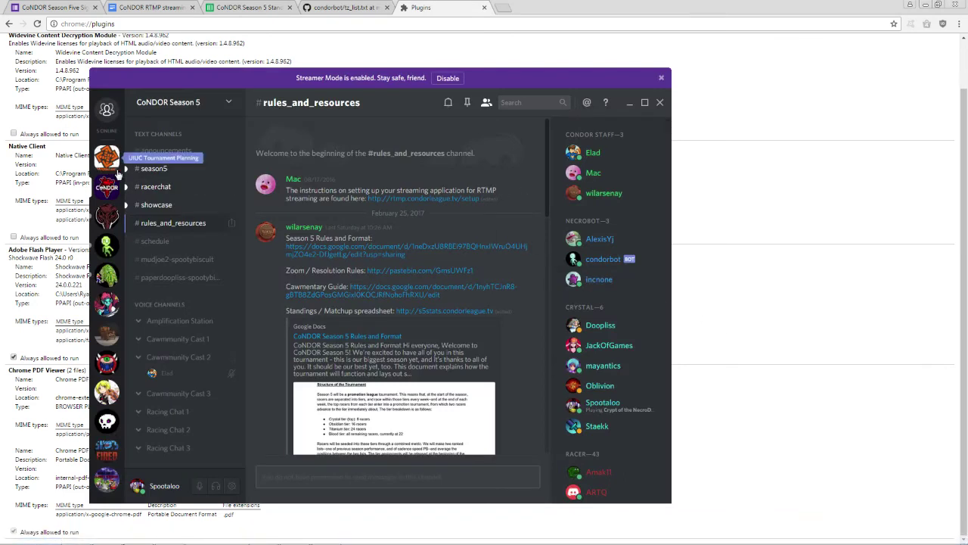
# Step: In #season5, review the earlier .register and .stream command messages
pyautogui.click(179, 173)
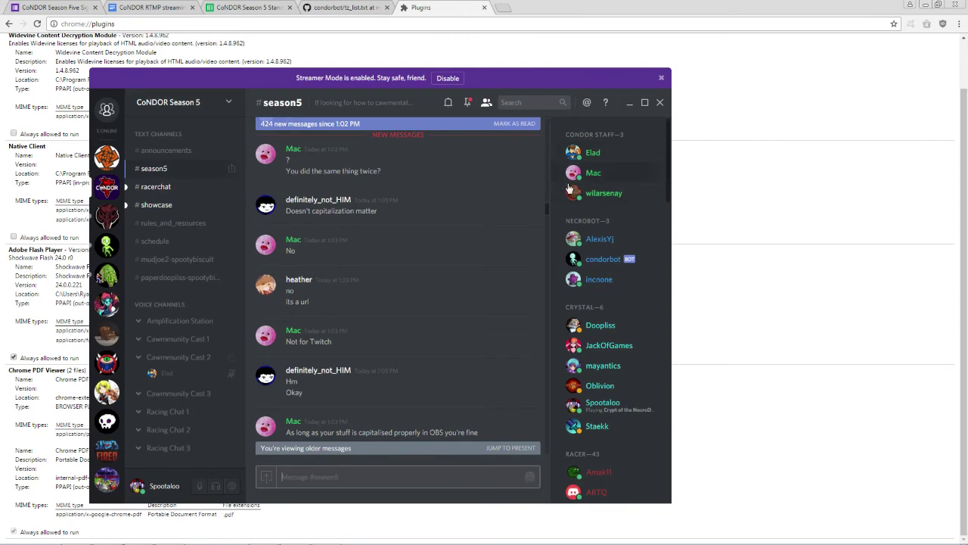
pyautogui.moveTo(546, 205); pyautogui.dragTo(544, 157)
pyautogui.scroll(5, 453, 196)
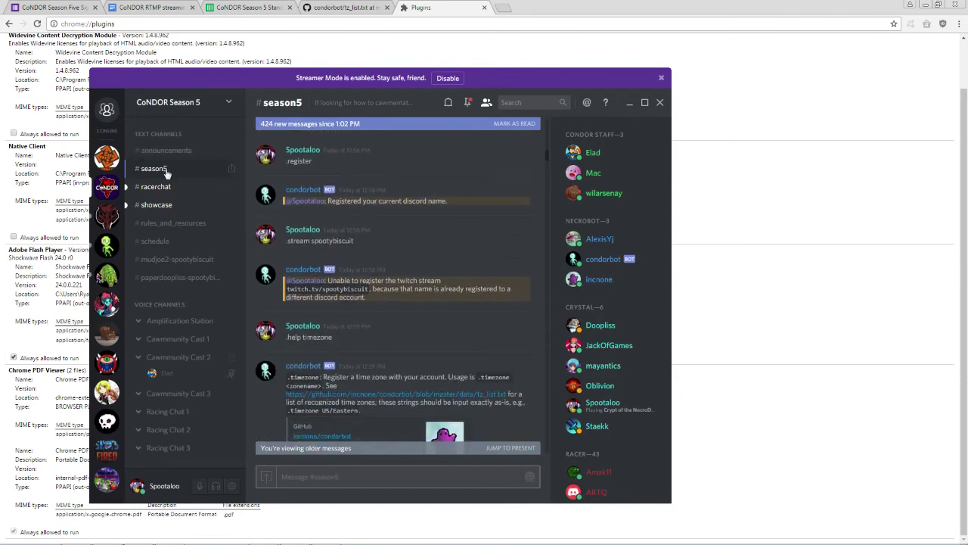
pyautogui.moveTo(315, 163); pyautogui.dragTo(283, 166)
pyautogui.scroll(-1, 370, 206)
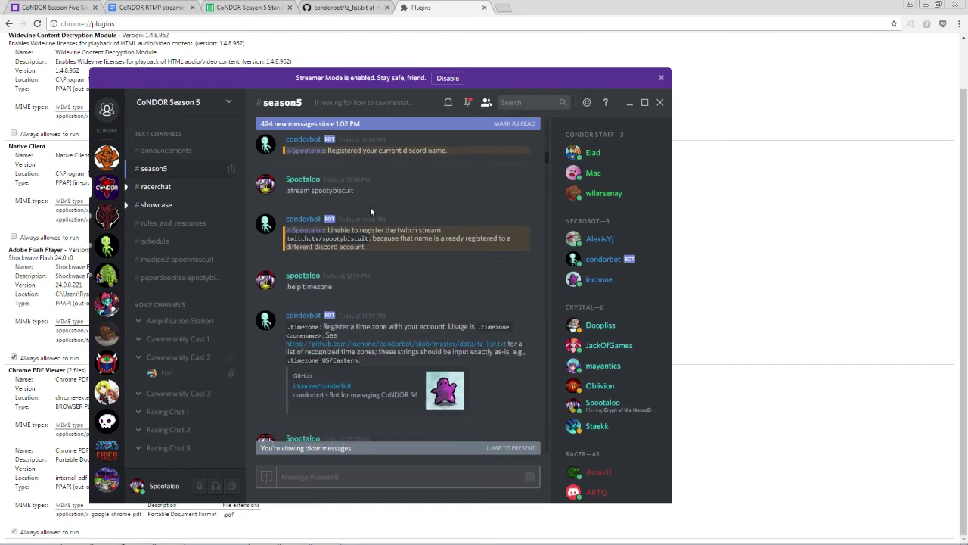
pyautogui.moveTo(365, 196)
pyautogui.mouseDown()
pyautogui.moveTo(286, 192)
pyautogui.moveTo(374, 191)
pyautogui.mouseUp()
pyautogui.click(309, 191)
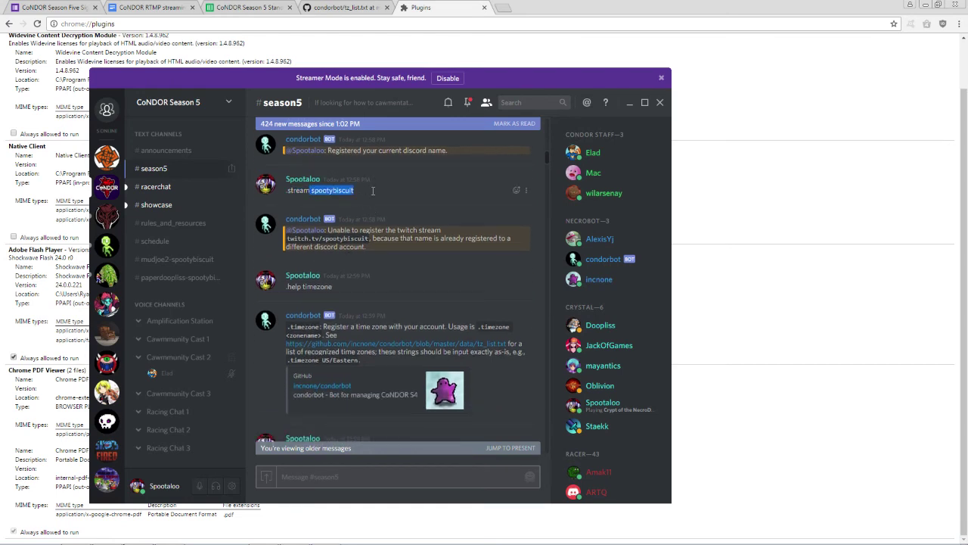
pyautogui.click(375, 190)
# Step: Find condorbot's timezone reply and follow its tz_list.txt GitHub link
pyautogui.scroll(-1, 352, 228)
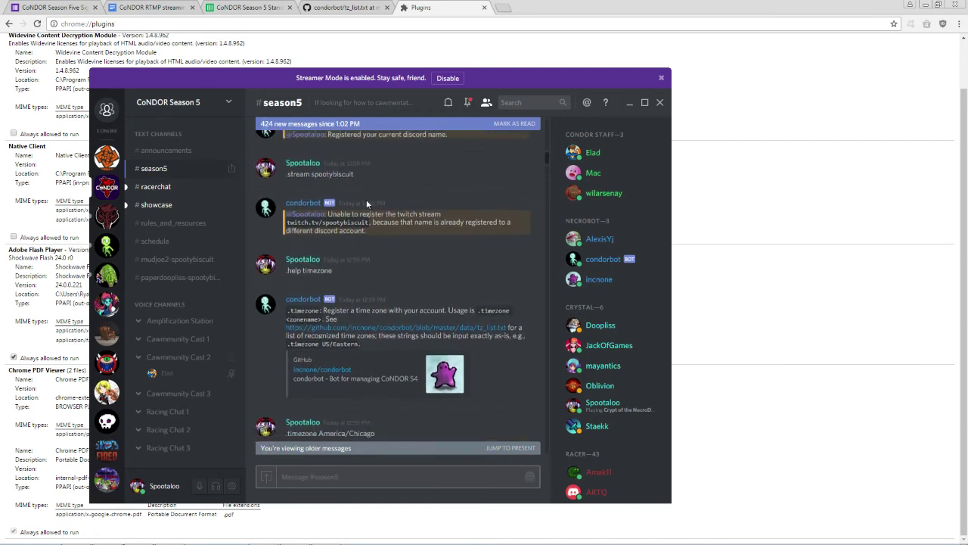
pyautogui.scroll(-1, 351, 243)
pyautogui.scroll(-1, 348, 212)
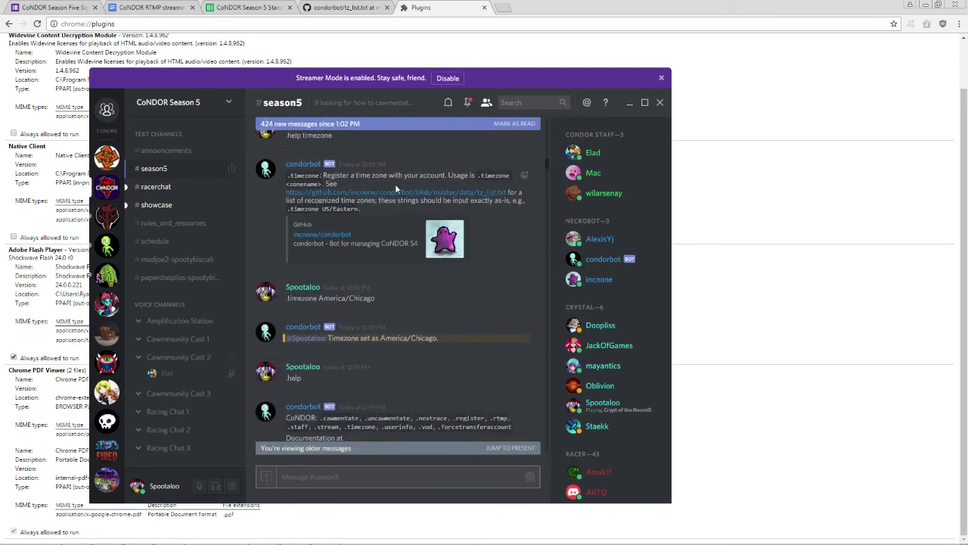
pyautogui.scroll(1, 394, 189)
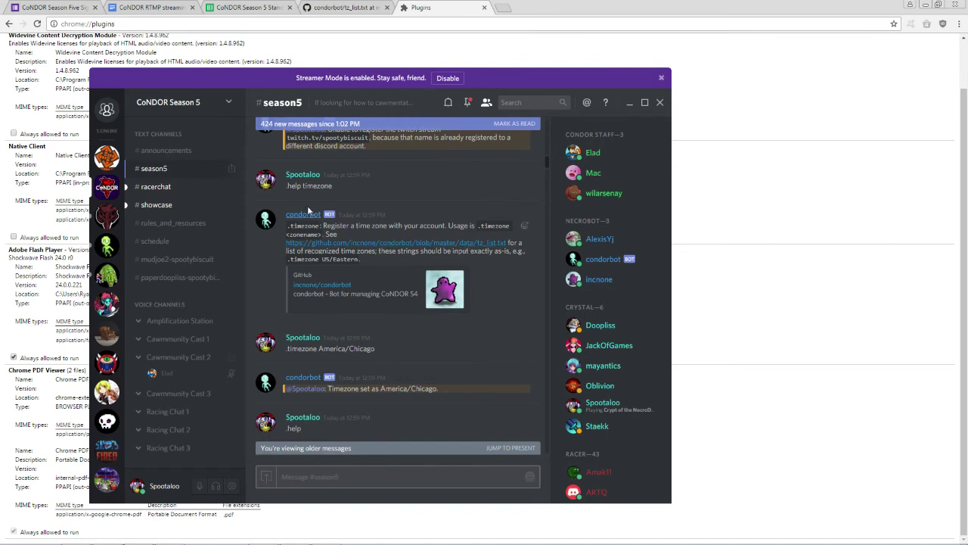
pyautogui.click(326, 250)
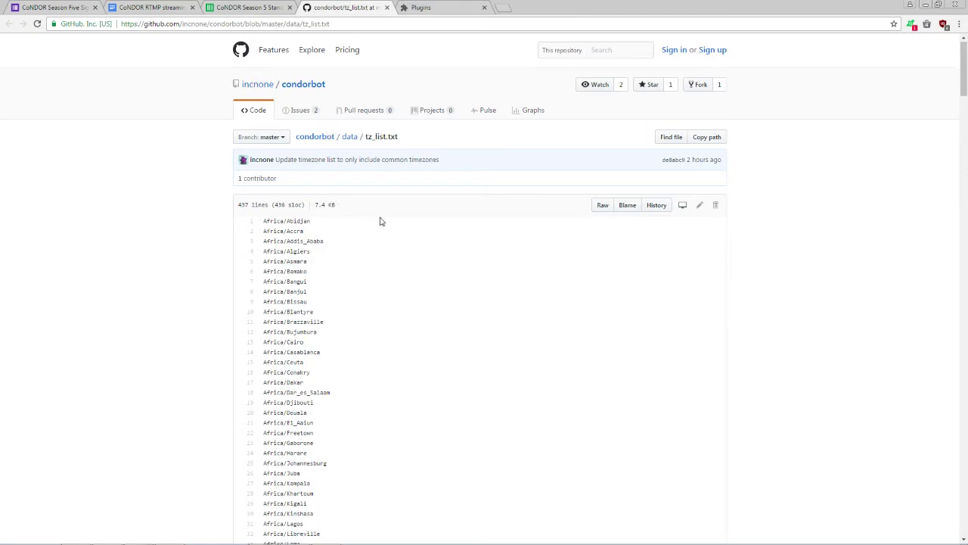
# Step: Back in Discord, highlight the America/Chicago timezone the bot confirmed
pyautogui.scroll(-4, 381, 221)
pyautogui.scroll(4, 369, 218)
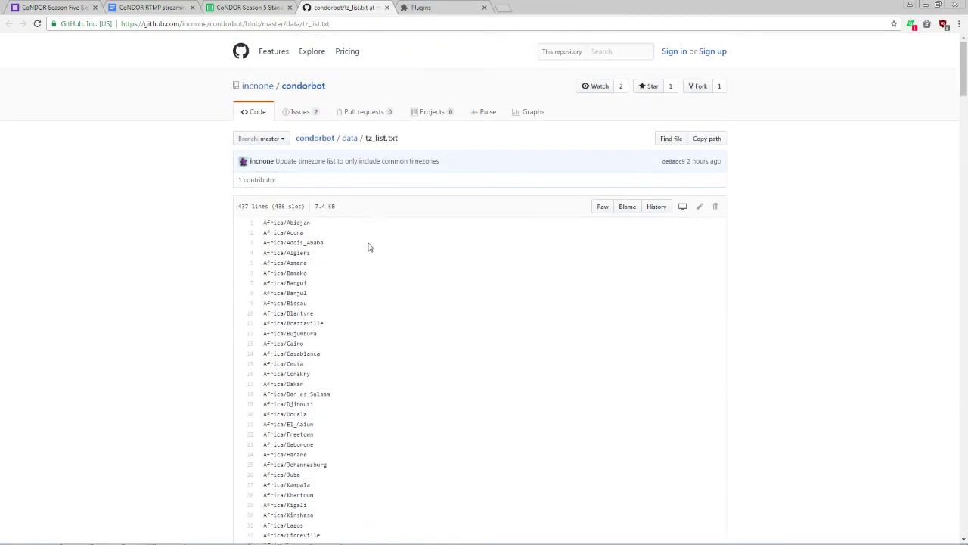
pyautogui.hotkey('alt', 'Tab')
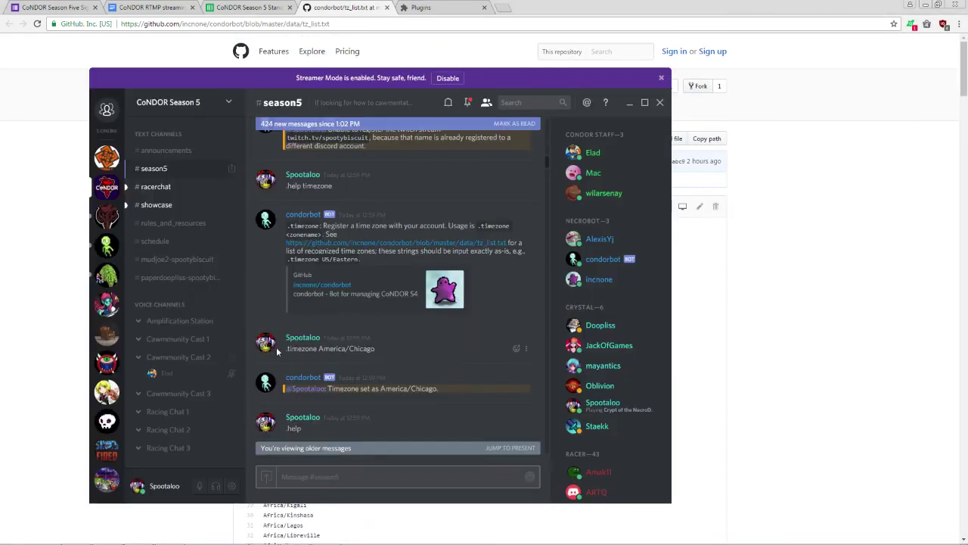
pyautogui.moveTo(318, 348); pyautogui.dragTo(439, 339)
# Step: Point out the .help command, the bot's command list, and the .help nextrace request
pyautogui.scroll(-3, 437, 339)
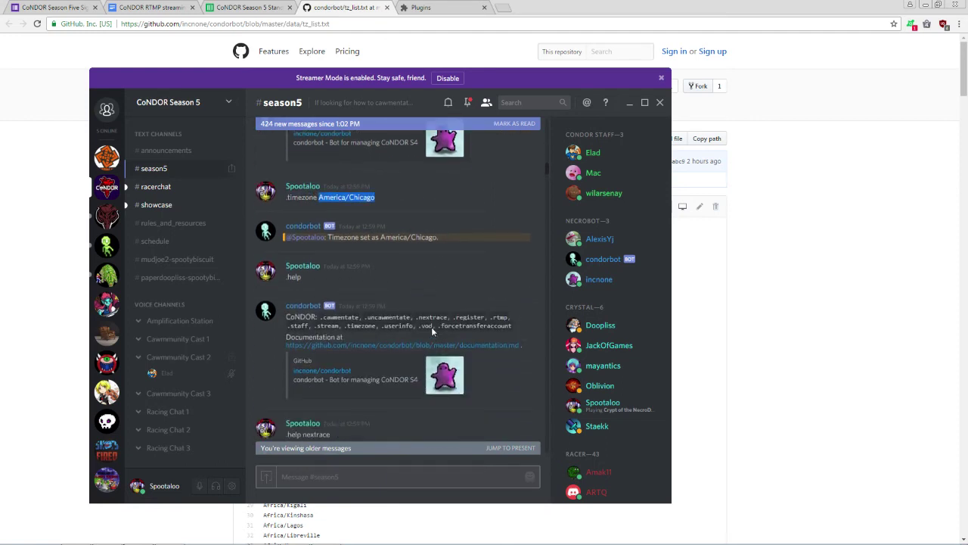
pyautogui.scroll(-2, 388, 268)
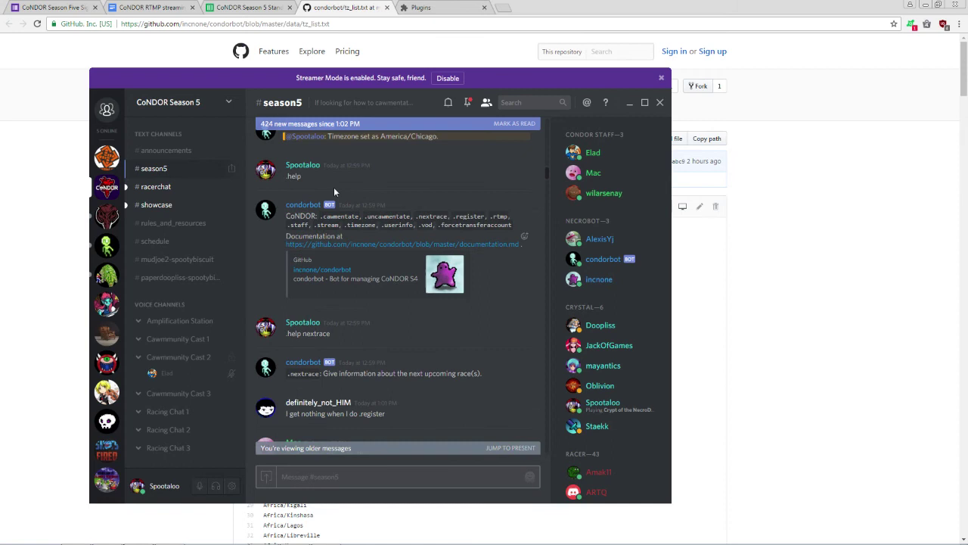
pyautogui.moveTo(285, 176); pyautogui.dragTo(319, 181)
pyautogui.moveTo(521, 225); pyautogui.dragTo(387, 204)
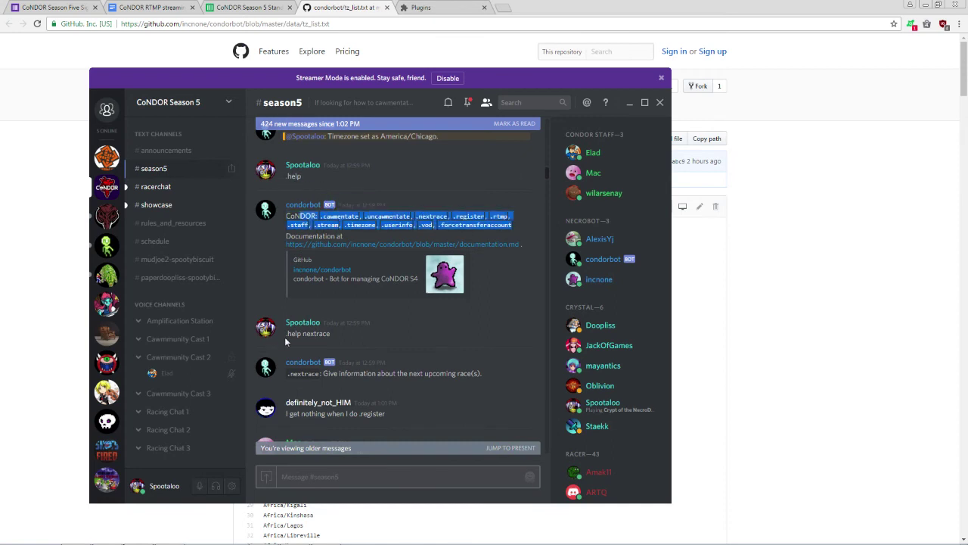
pyautogui.moveTo(331, 333); pyautogui.dragTo(302, 333)
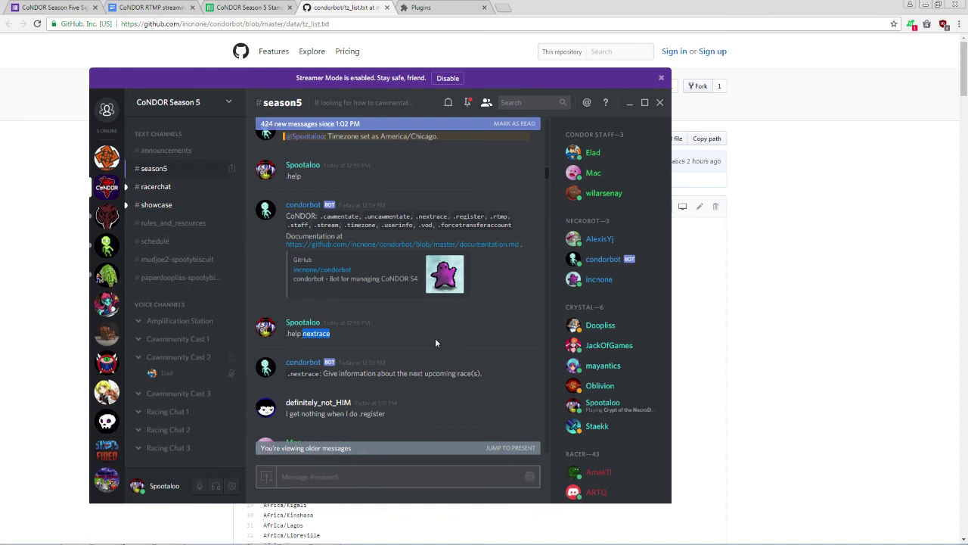
pyautogui.scroll(2, 408, 341)
pyautogui.scroll(-1, 363, 329)
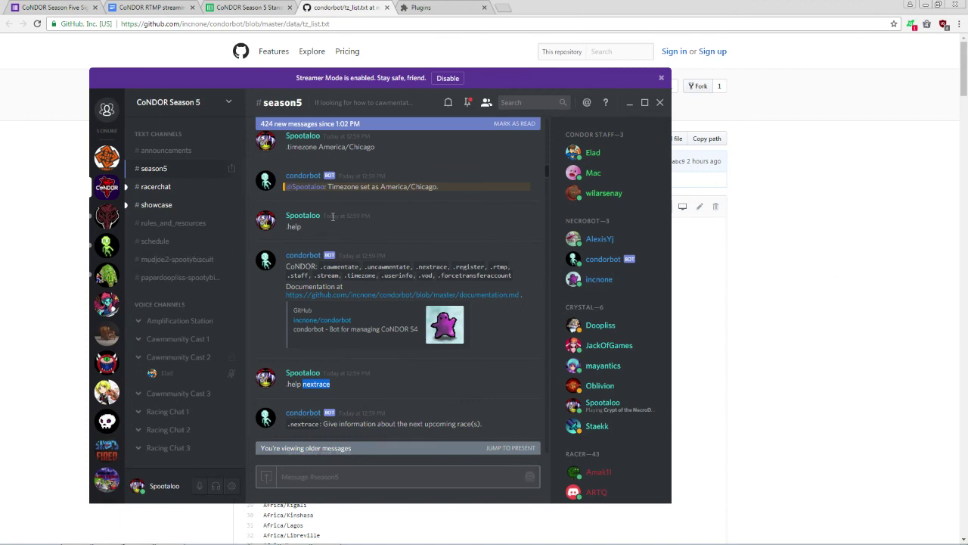
# Step: In the match channel, highlight the .suggest March 2 9p command and the bot's suggested times
pyautogui.click(162, 257)
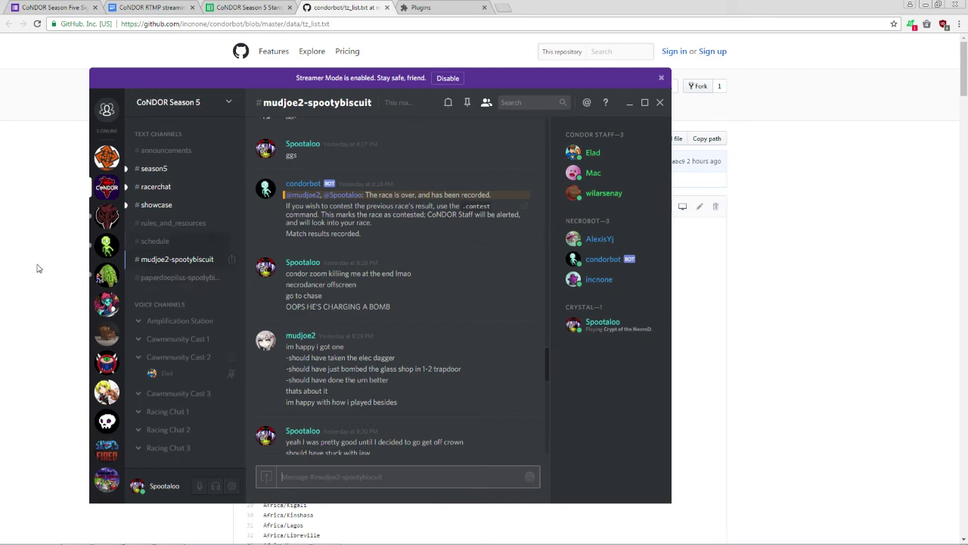
pyautogui.scroll(8, 417, 276)
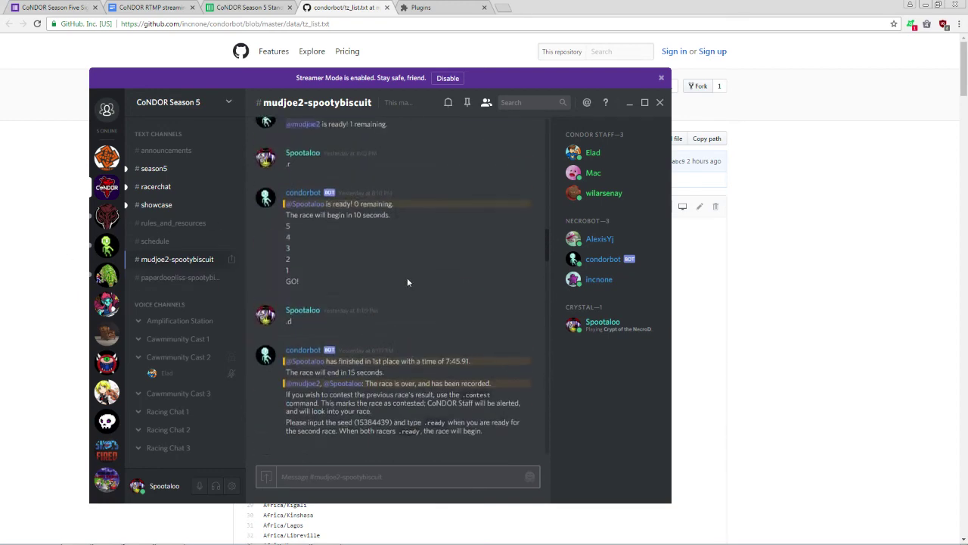
pyautogui.scroll(10, 407, 282)
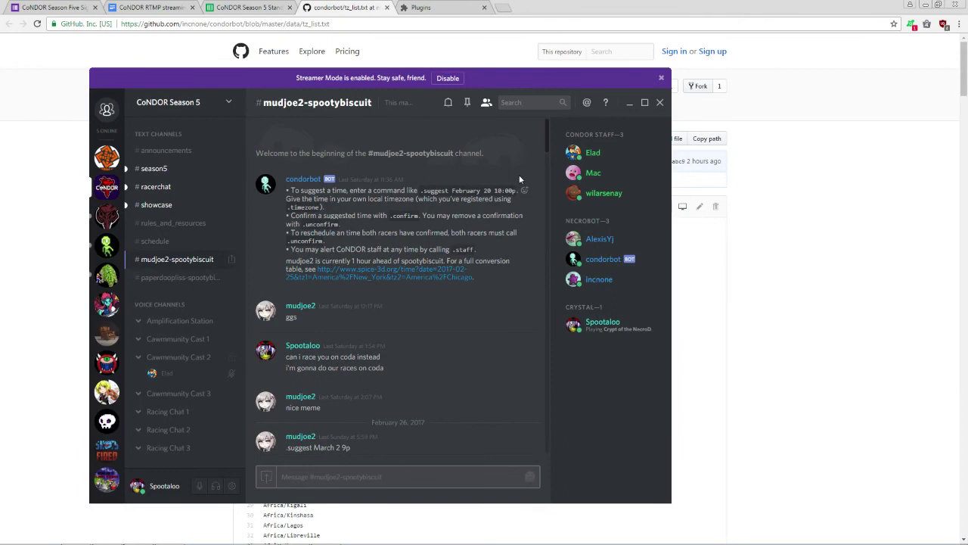
pyautogui.scroll(-5, 511, 183)
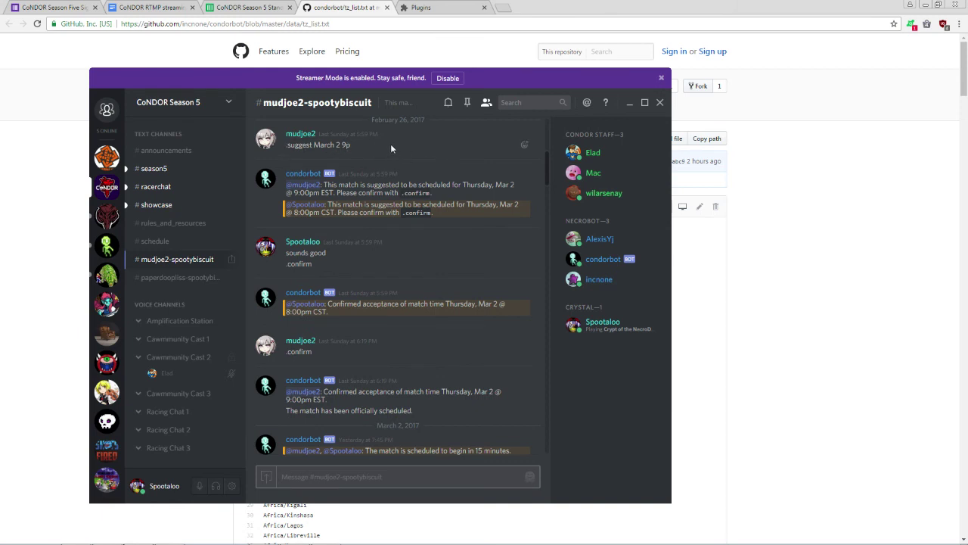
pyautogui.moveTo(390, 143); pyautogui.dragTo(286, 145)
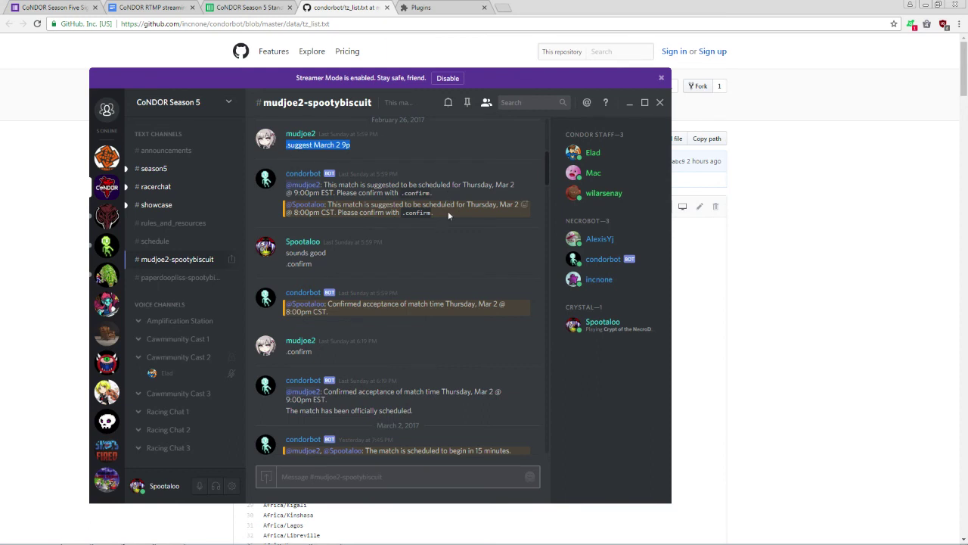
pyautogui.moveTo(286, 195); pyautogui.dragTo(352, 208)
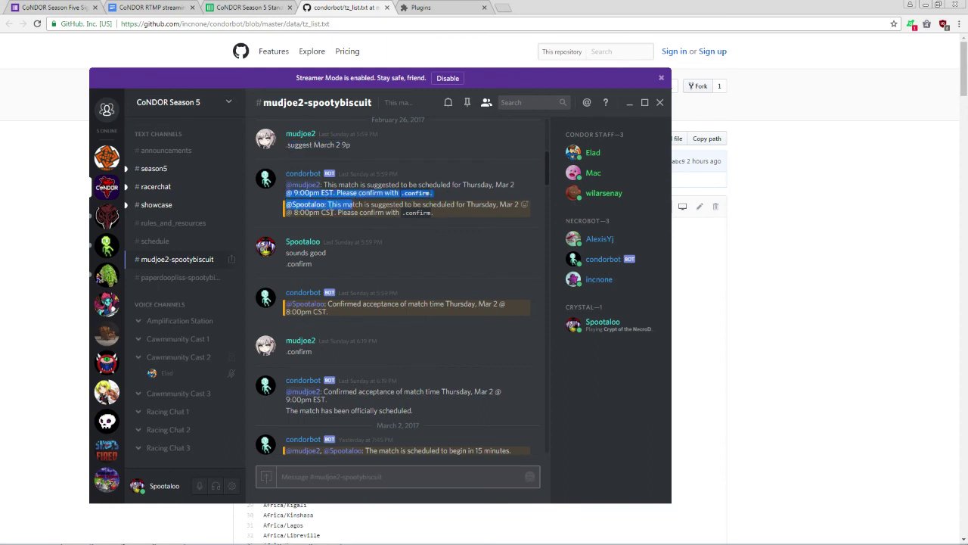
# Step: Point out the 8:00pm CST time, the .suggest command again, and the confirm reply
pyautogui.click(300, 206)
pyautogui.moveTo(283, 217); pyautogui.dragTo(385, 214)
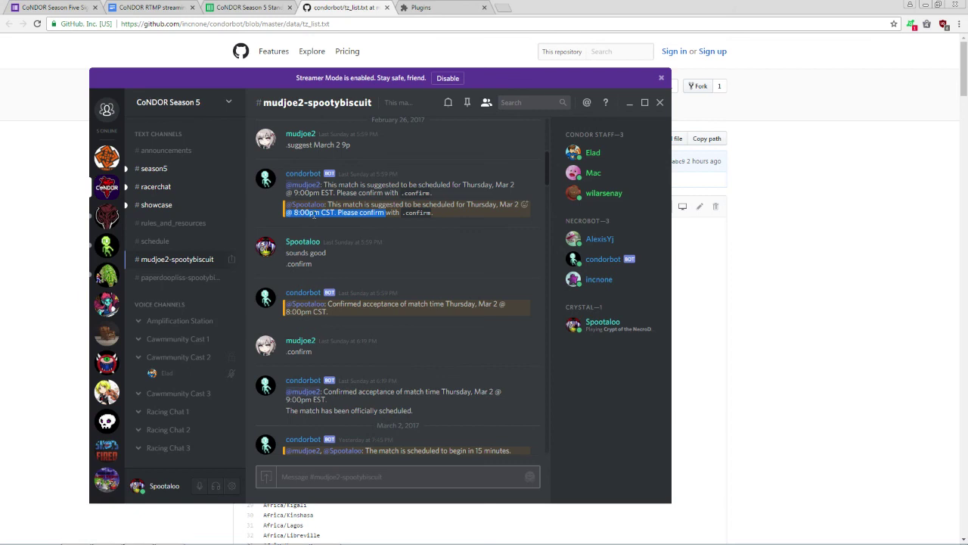
pyautogui.click(453, 224)
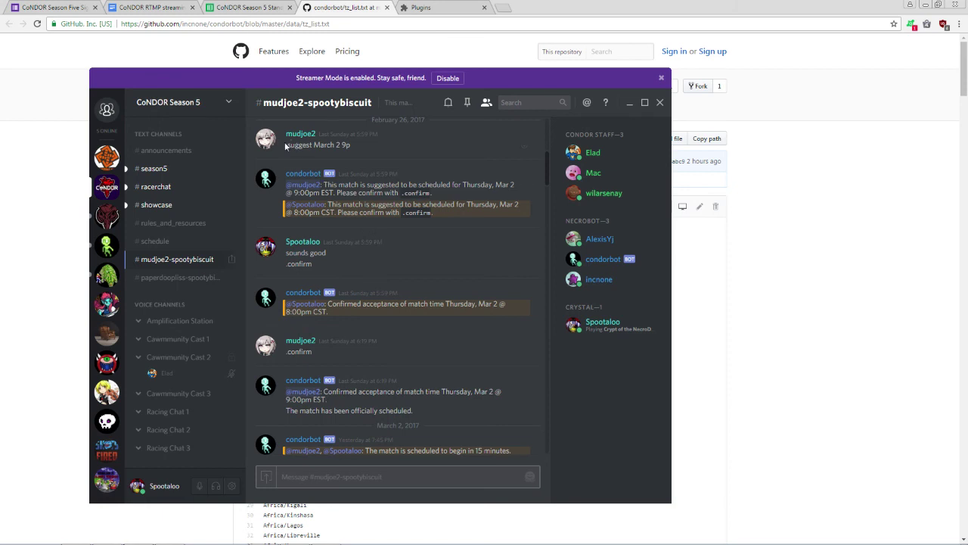
pyautogui.moveTo(285, 145); pyautogui.dragTo(374, 148)
pyautogui.moveTo(328, 269); pyautogui.dragTo(288, 263)
# Step: Highlight condorbot's seed instructions message in the match channel
pyautogui.scroll(-6, 386, 348)
pyautogui.scroll(-4, 385, 346)
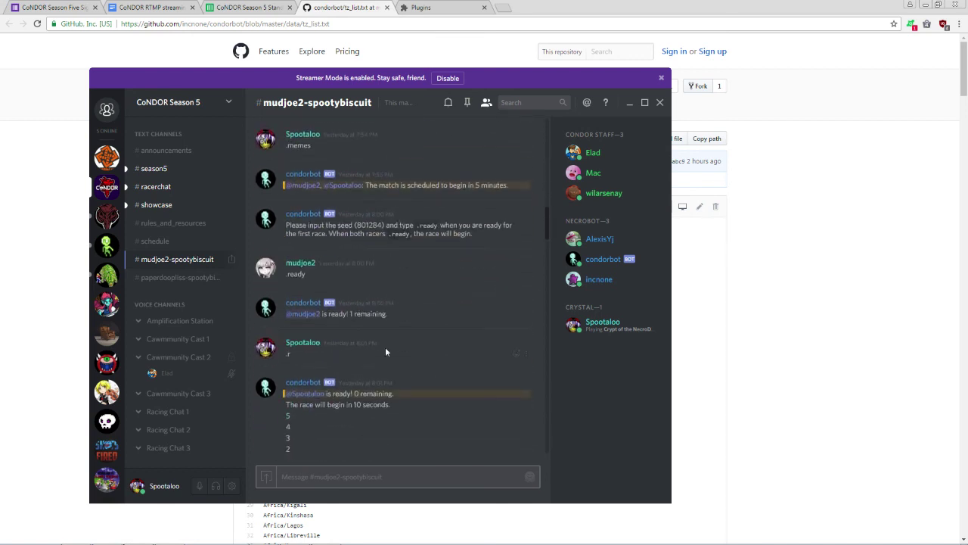
pyautogui.scroll(2, 321, 306)
pyautogui.moveTo(472, 285); pyautogui.dragTo(286, 275)
pyautogui.click(438, 322)
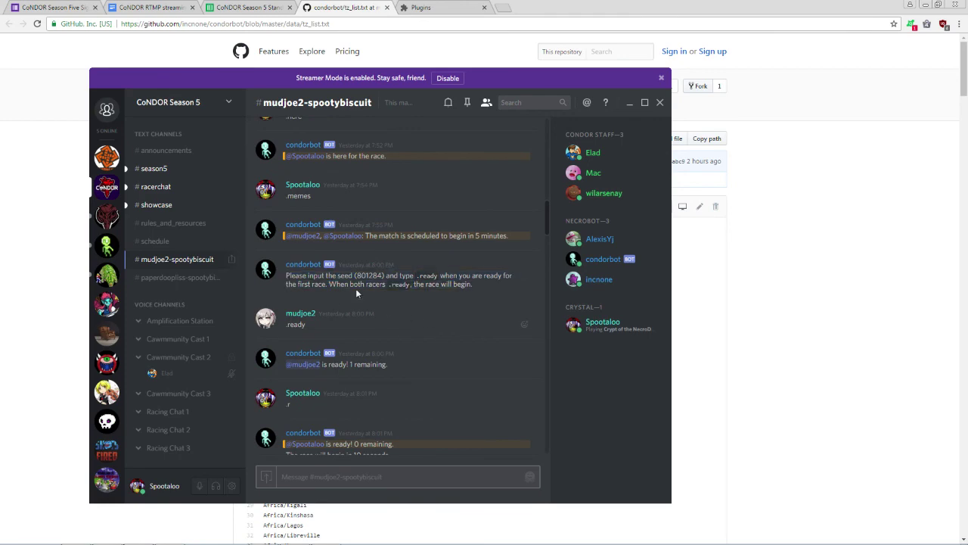
pyautogui.scroll(-1, 355, 288)
# Step: In NecroDancer, quit the run to the lobby and step onto the seeded All Zones stairs
pyautogui.click(292, 534)
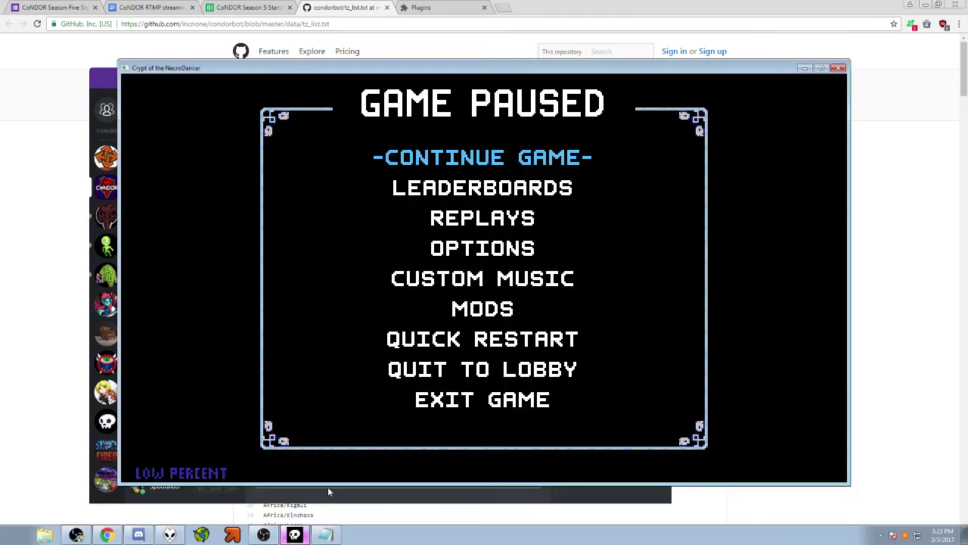
pyautogui.press('Escape')
pyautogui.press('Up')
pyautogui.press('Return')
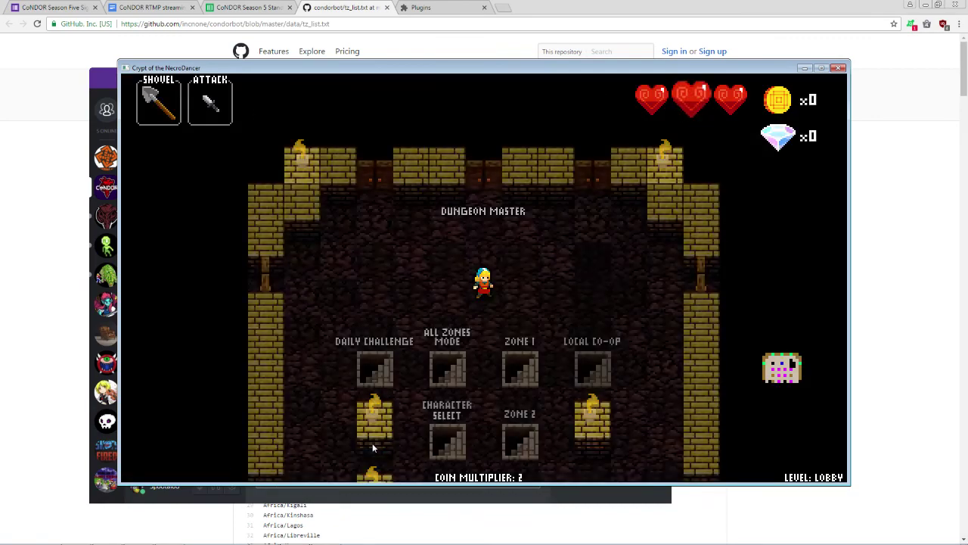
pyautogui.press('Down')
pyautogui.press('Down')
pyautogui.press('Down')
pyautogui.press('Down')
pyautogui.press('Left')
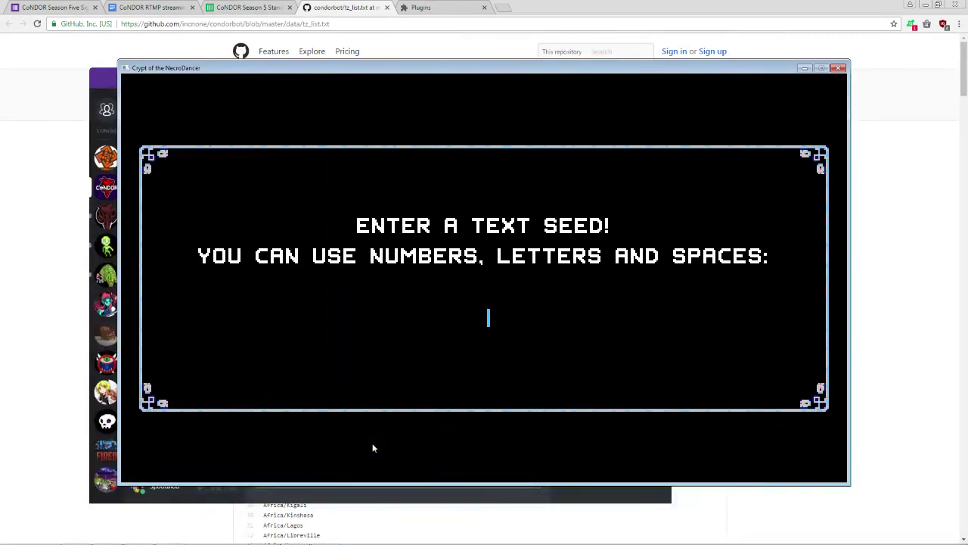
# Step: Enter seed 801284 in the seed prompt, checking it against the bot's message
pyautogui.hotkey('alt', 'Tab')
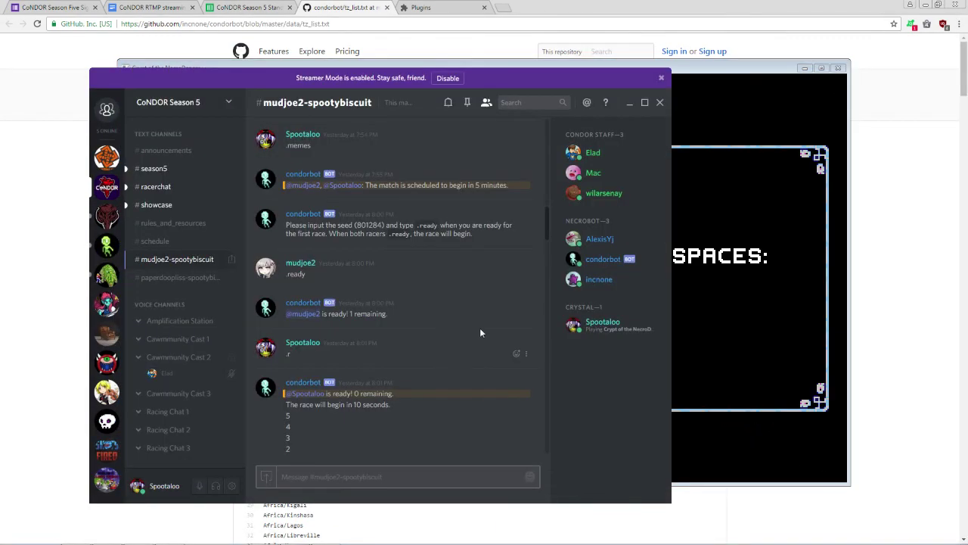
pyautogui.hotkey('alt', 'Tab')
pyautogui.write('801284')
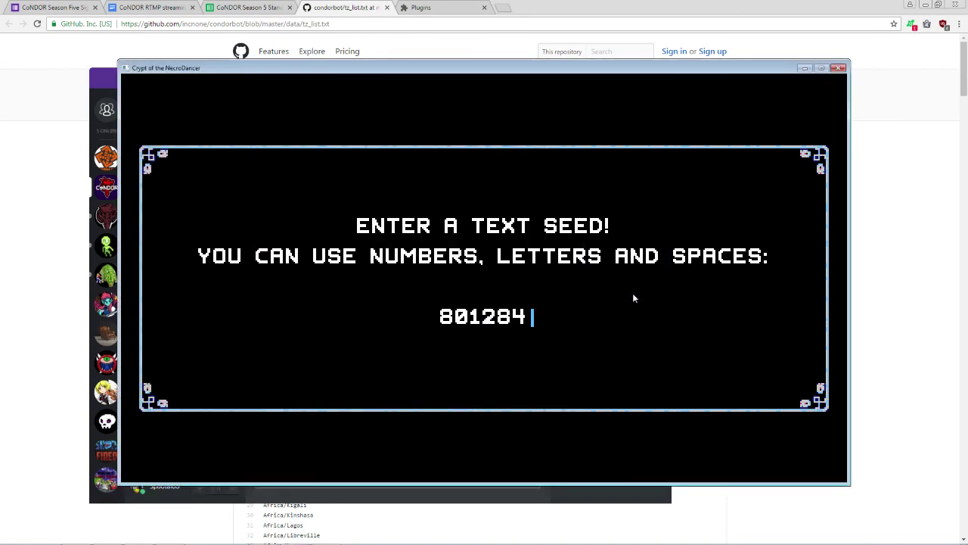
pyautogui.hotkey('alt', 'Tab')
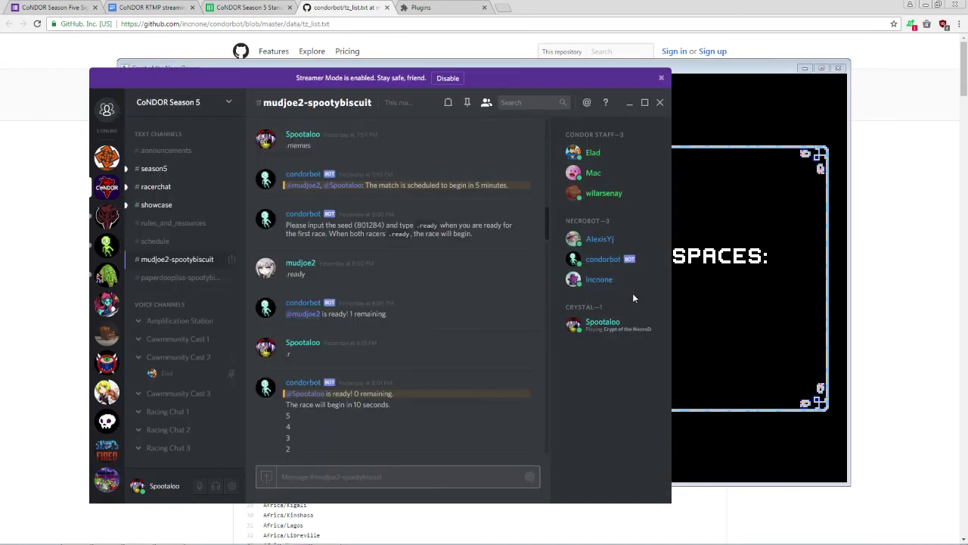
pyautogui.hotkey('alt', 'Tab')
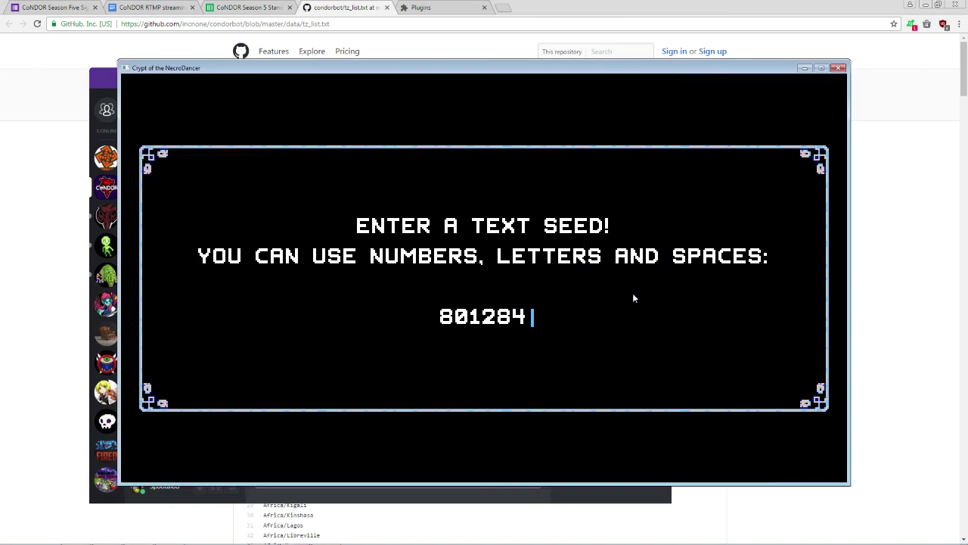
pyautogui.hotkey('alt', 'Tab')
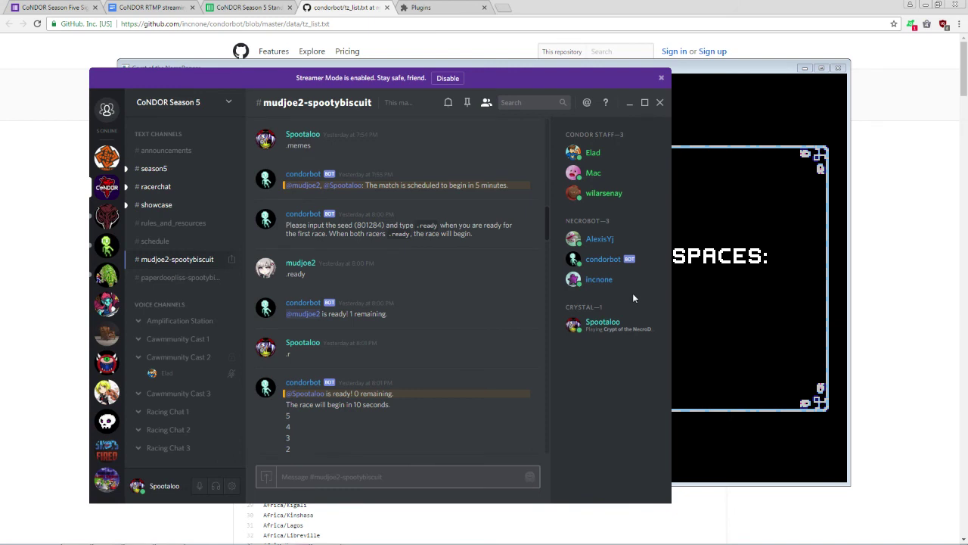
pyautogui.hotkey('alt', 'Tab')
pyautogui.hotkey('alt', 'Tab')
pyautogui.scroll(-3, 363, 352)
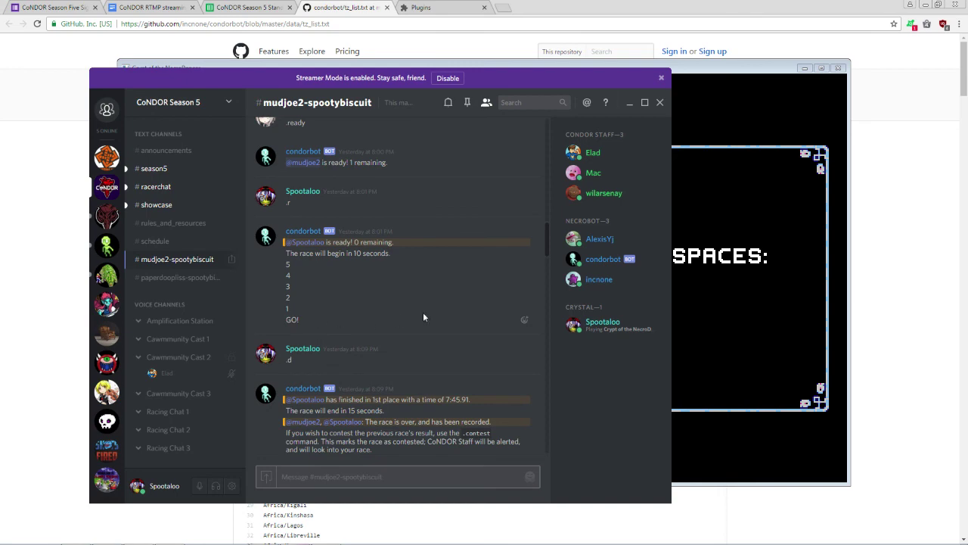
# Step: Start the seeded 801284 run, move into the first room, then pause it
pyautogui.click(737, 318)
pyautogui.press('Return')
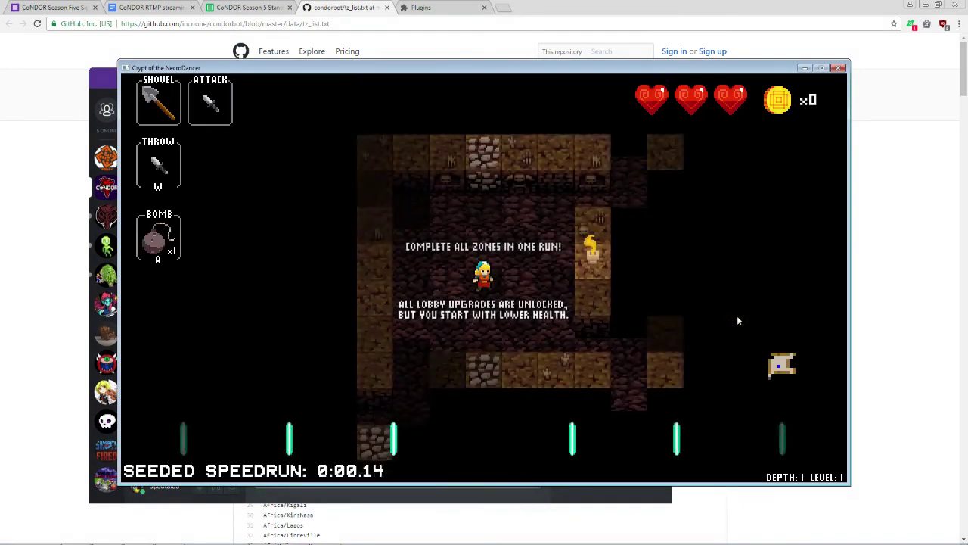
pyautogui.press('Right')
pyautogui.press('Right')
pyautogui.press('Right')
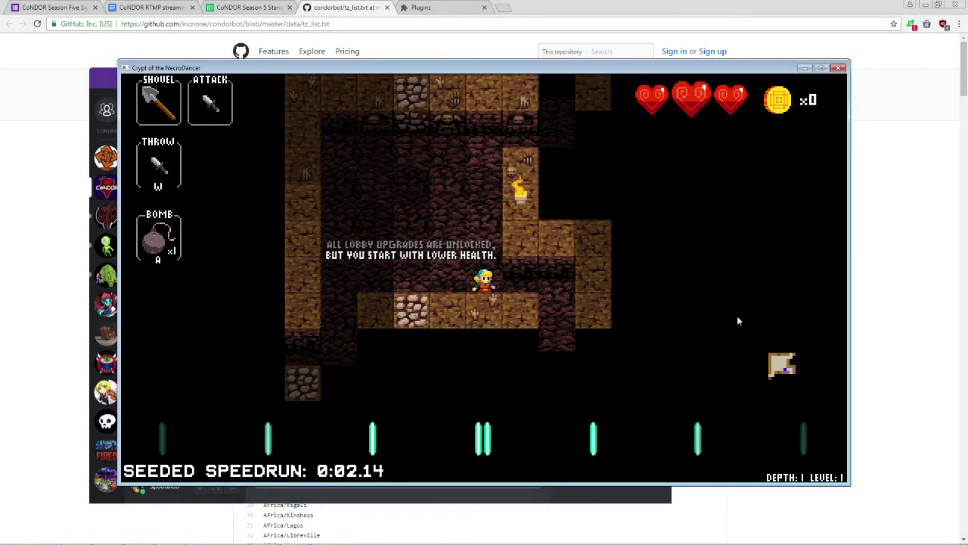
pyautogui.press('Escape')
pyautogui.hotkey('alt', 'Tab')
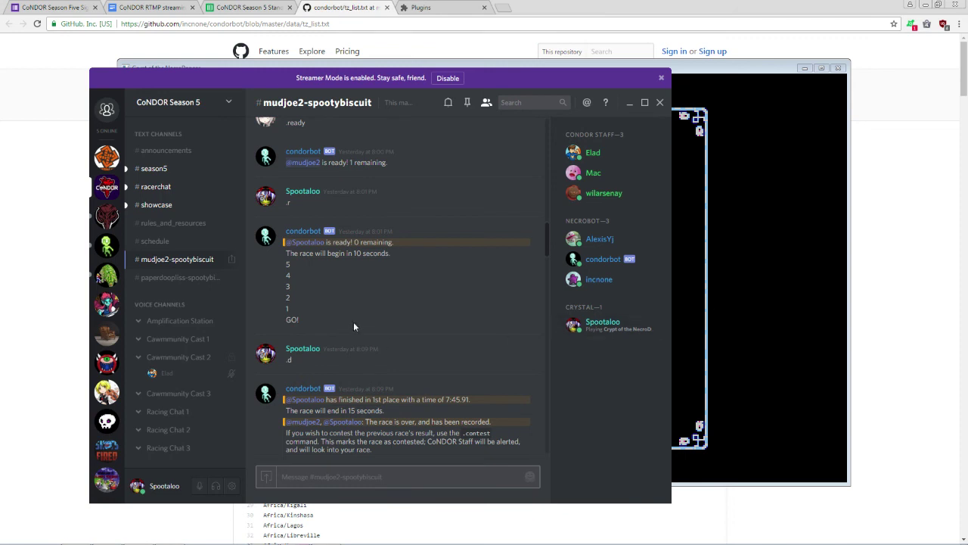
# Step: Highlight the .d done message and scroll to the 7:48.02 finish and 'Match results recorded.'
pyautogui.scroll(-3, 385, 308)
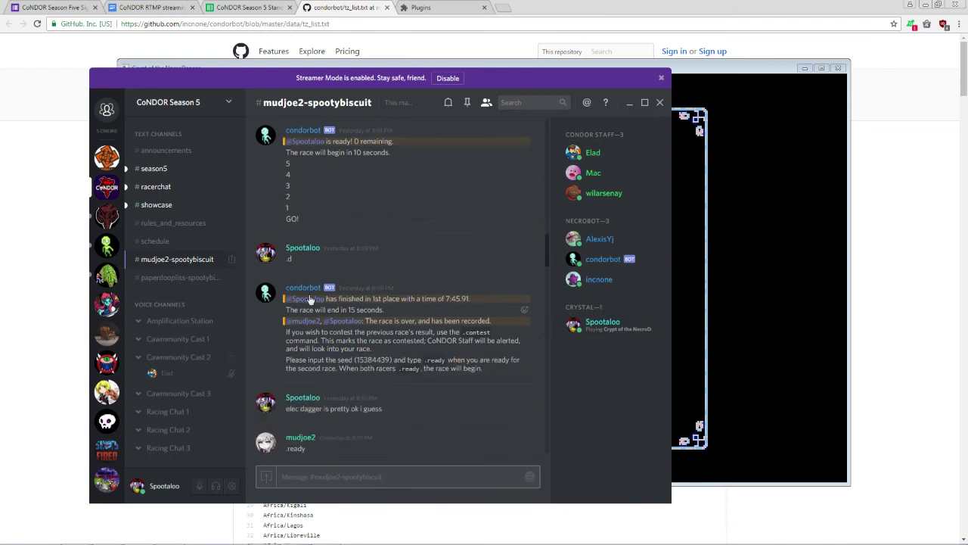
pyautogui.doubleClick(289, 259)
pyautogui.scroll(-3, 313, 271)
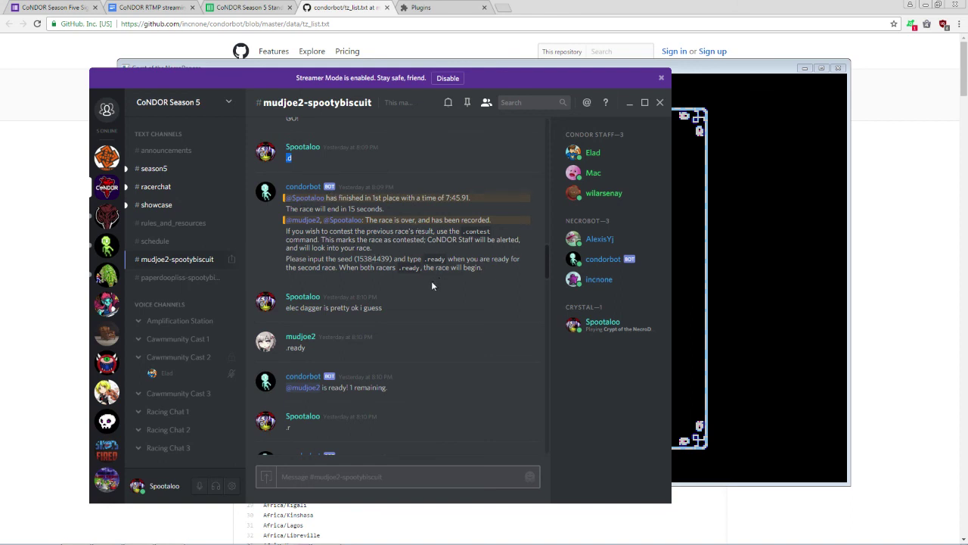
pyautogui.scroll(-3, 423, 280)
pyautogui.scroll(-10, 403, 278)
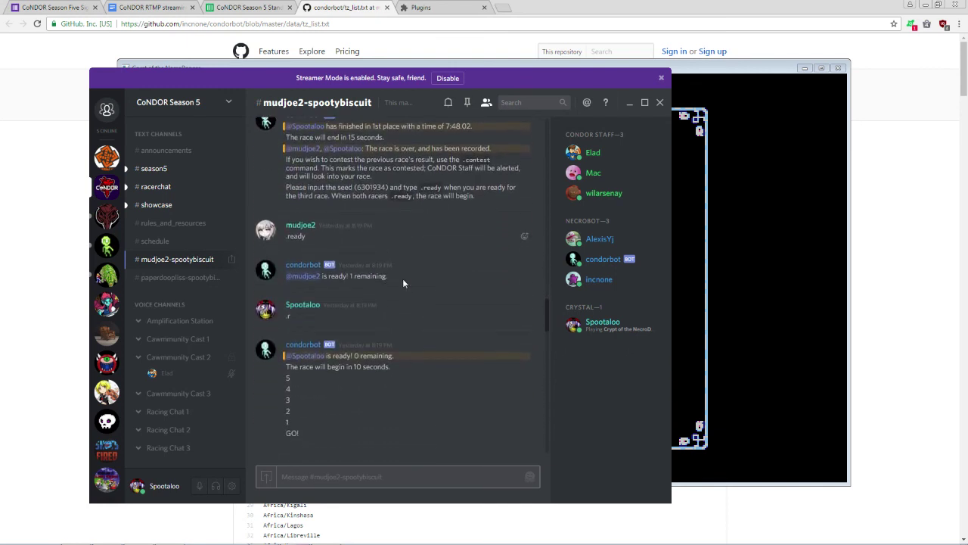
pyautogui.scroll(-5, 391, 285)
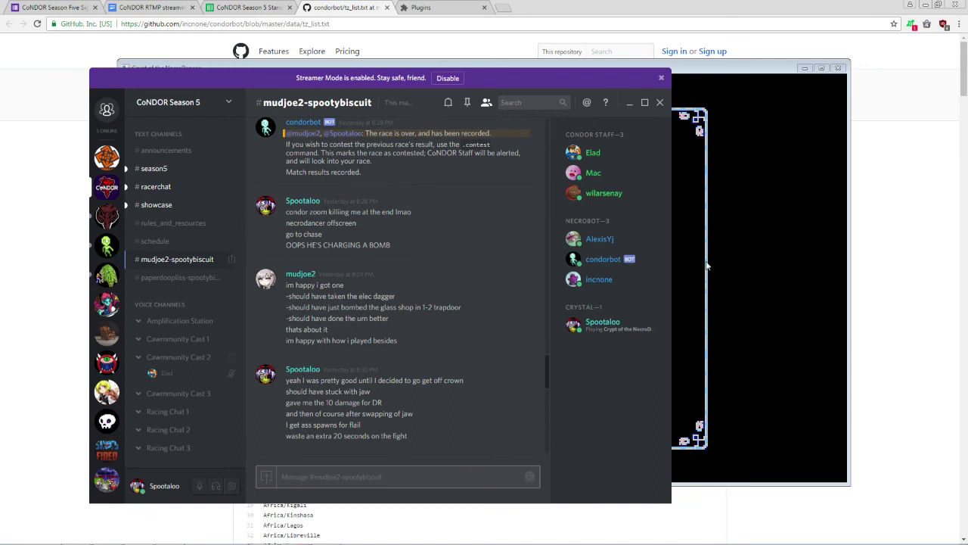
# Step: Bring the NecroDancer window, sitting at its Game Paused menu, in front of Discord
pyautogui.click(732, 257)
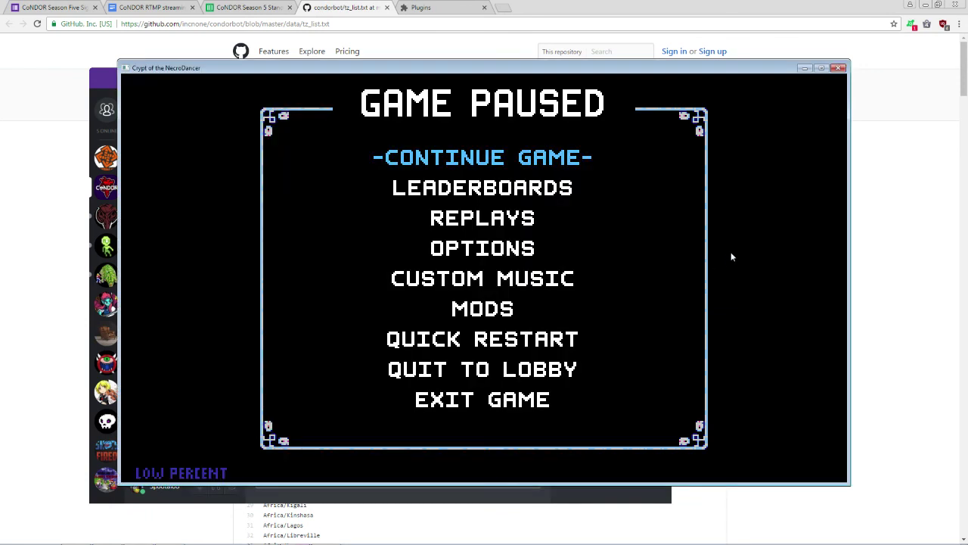